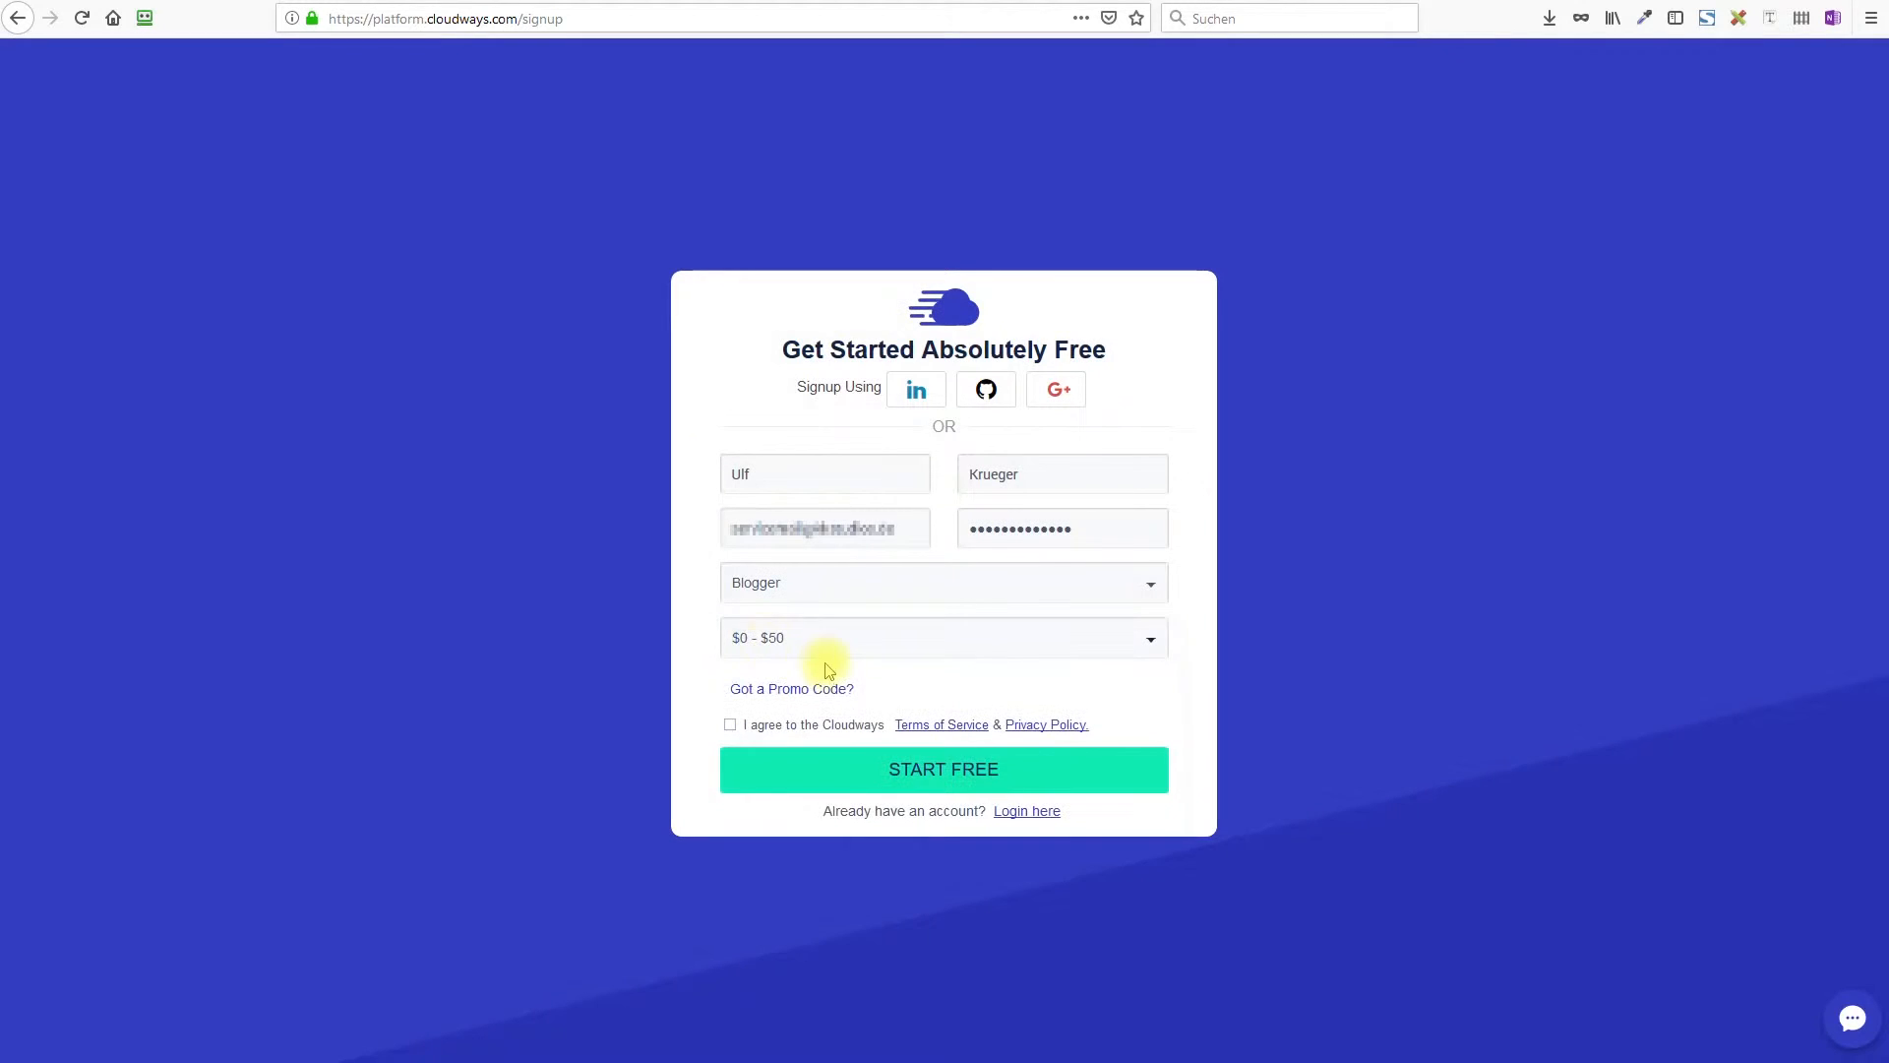
Accept the Terms of Service and create the free Cloudways account
{"action": "left_click", "coordinate": [729, 729]}
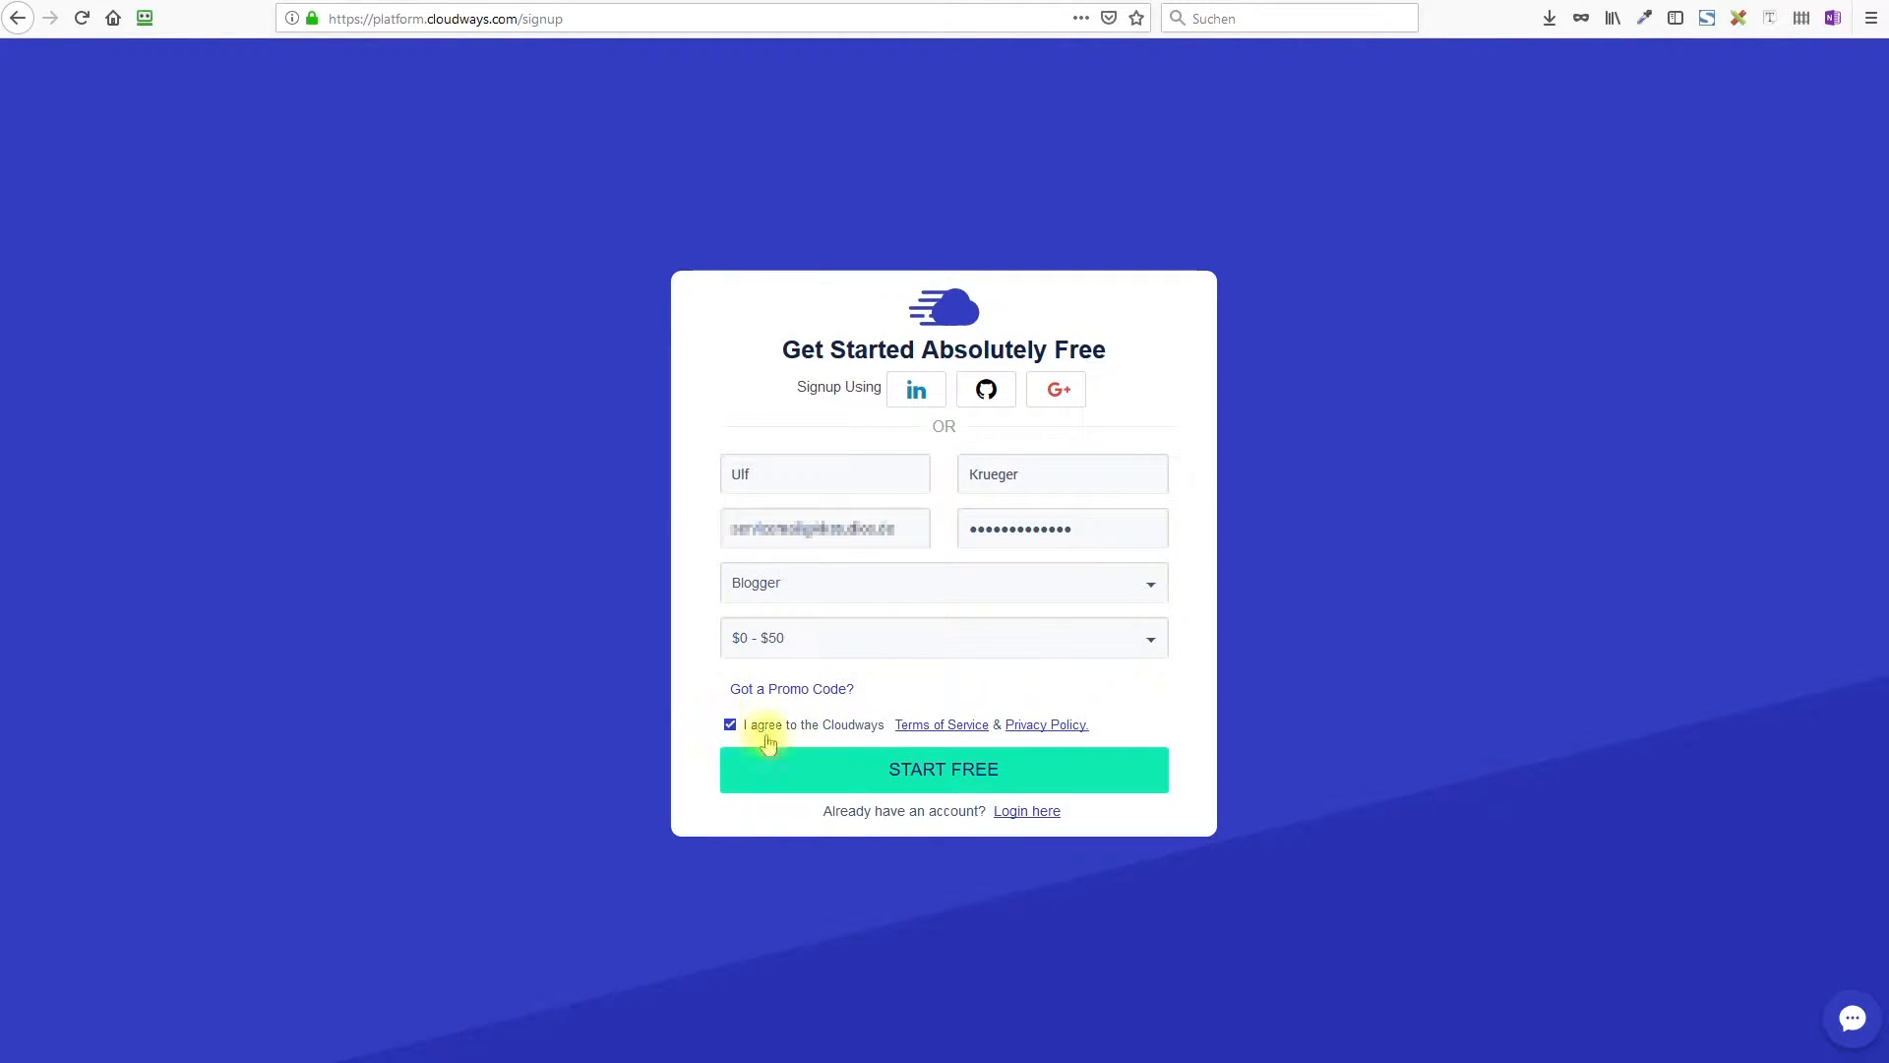
{"action": "left_click", "coordinate": [923, 776]}
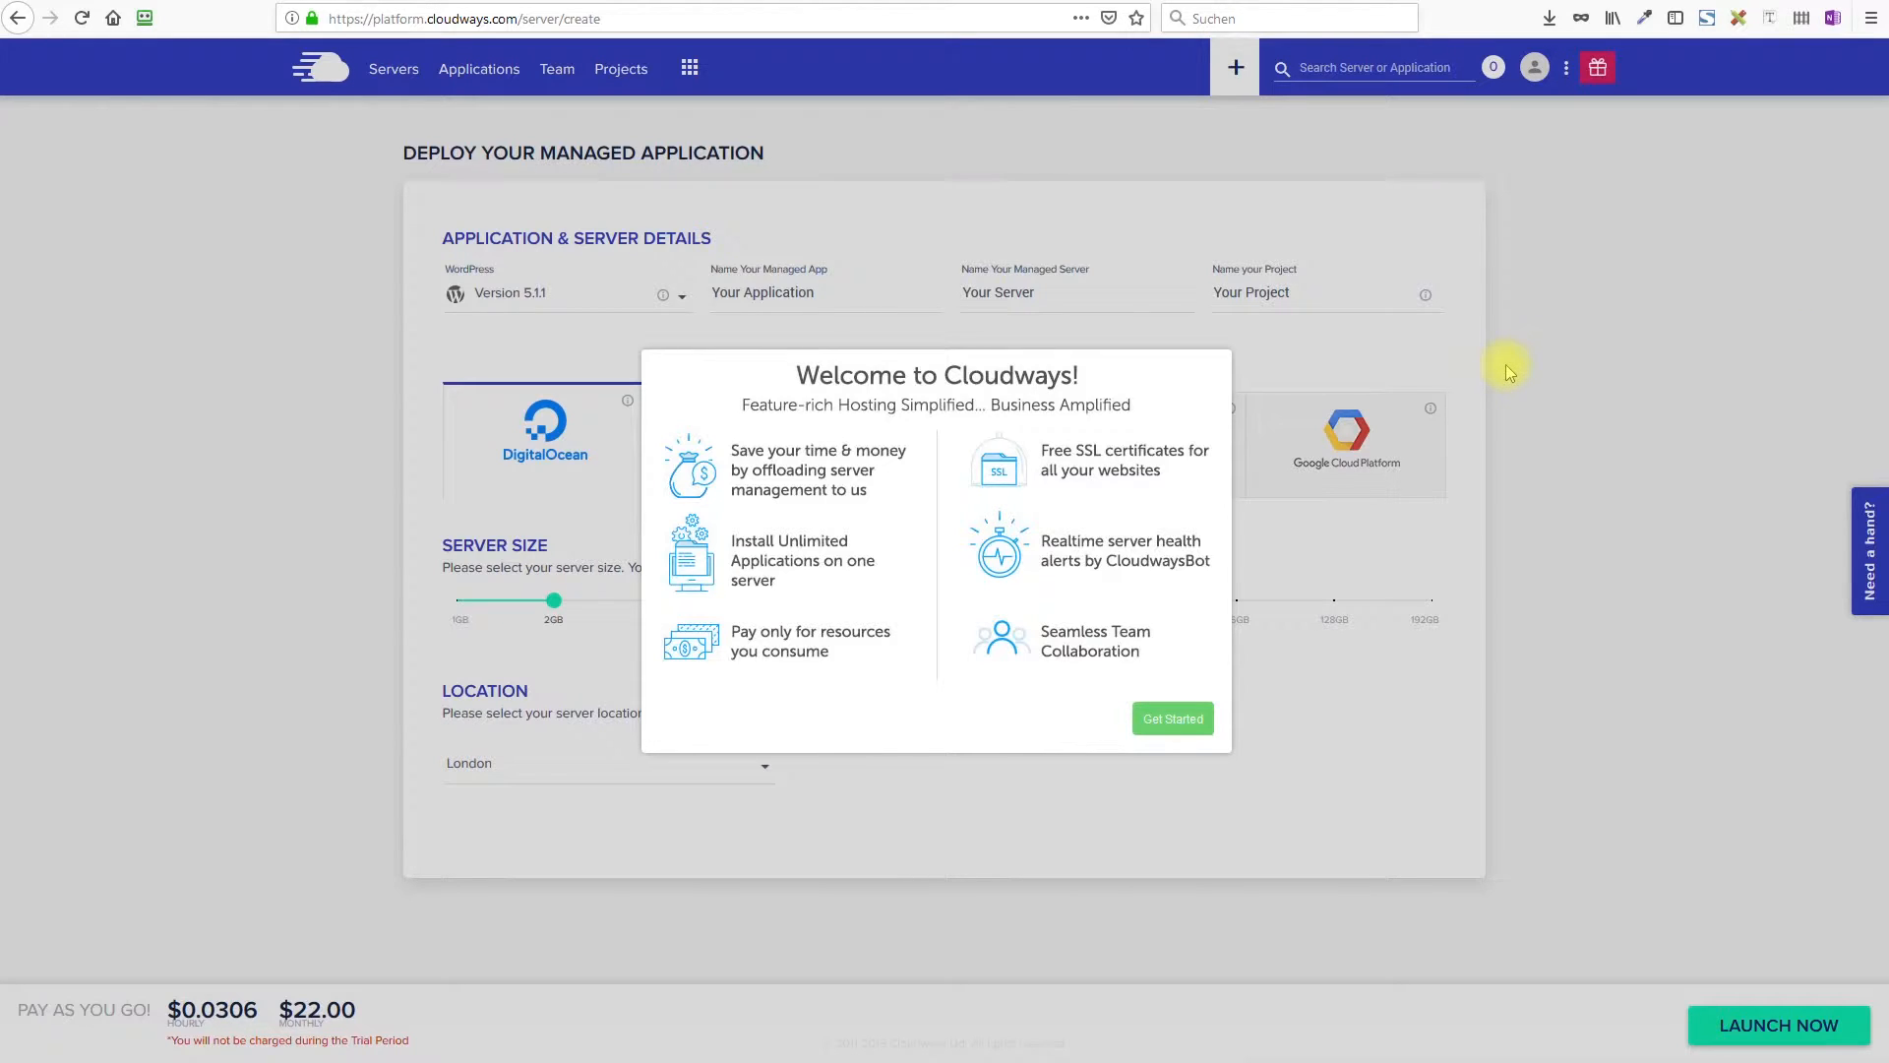
Dismiss the welcome message, then set a 1GB DigitalOcean server located in Frankfurt
{"action": "left_click", "coordinate": [1166, 726]}
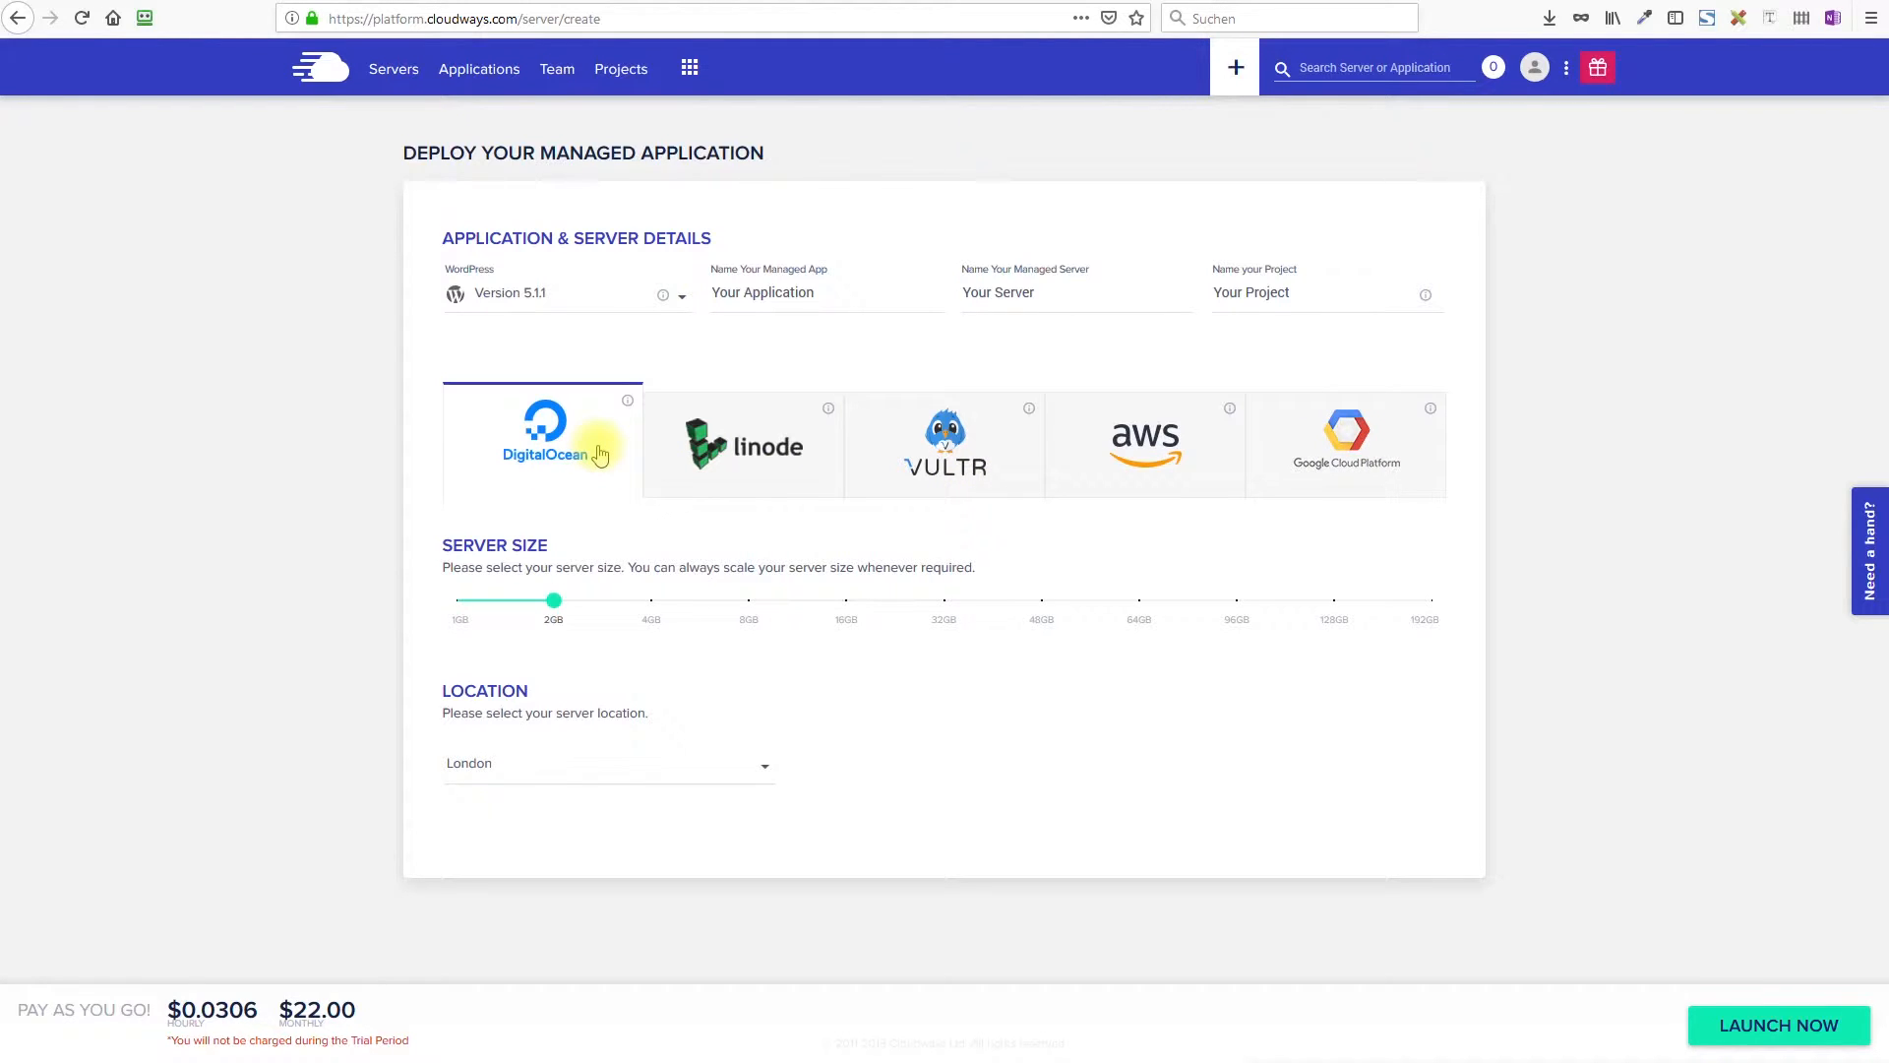
{"action": "left_click", "coordinate": [457, 602]}
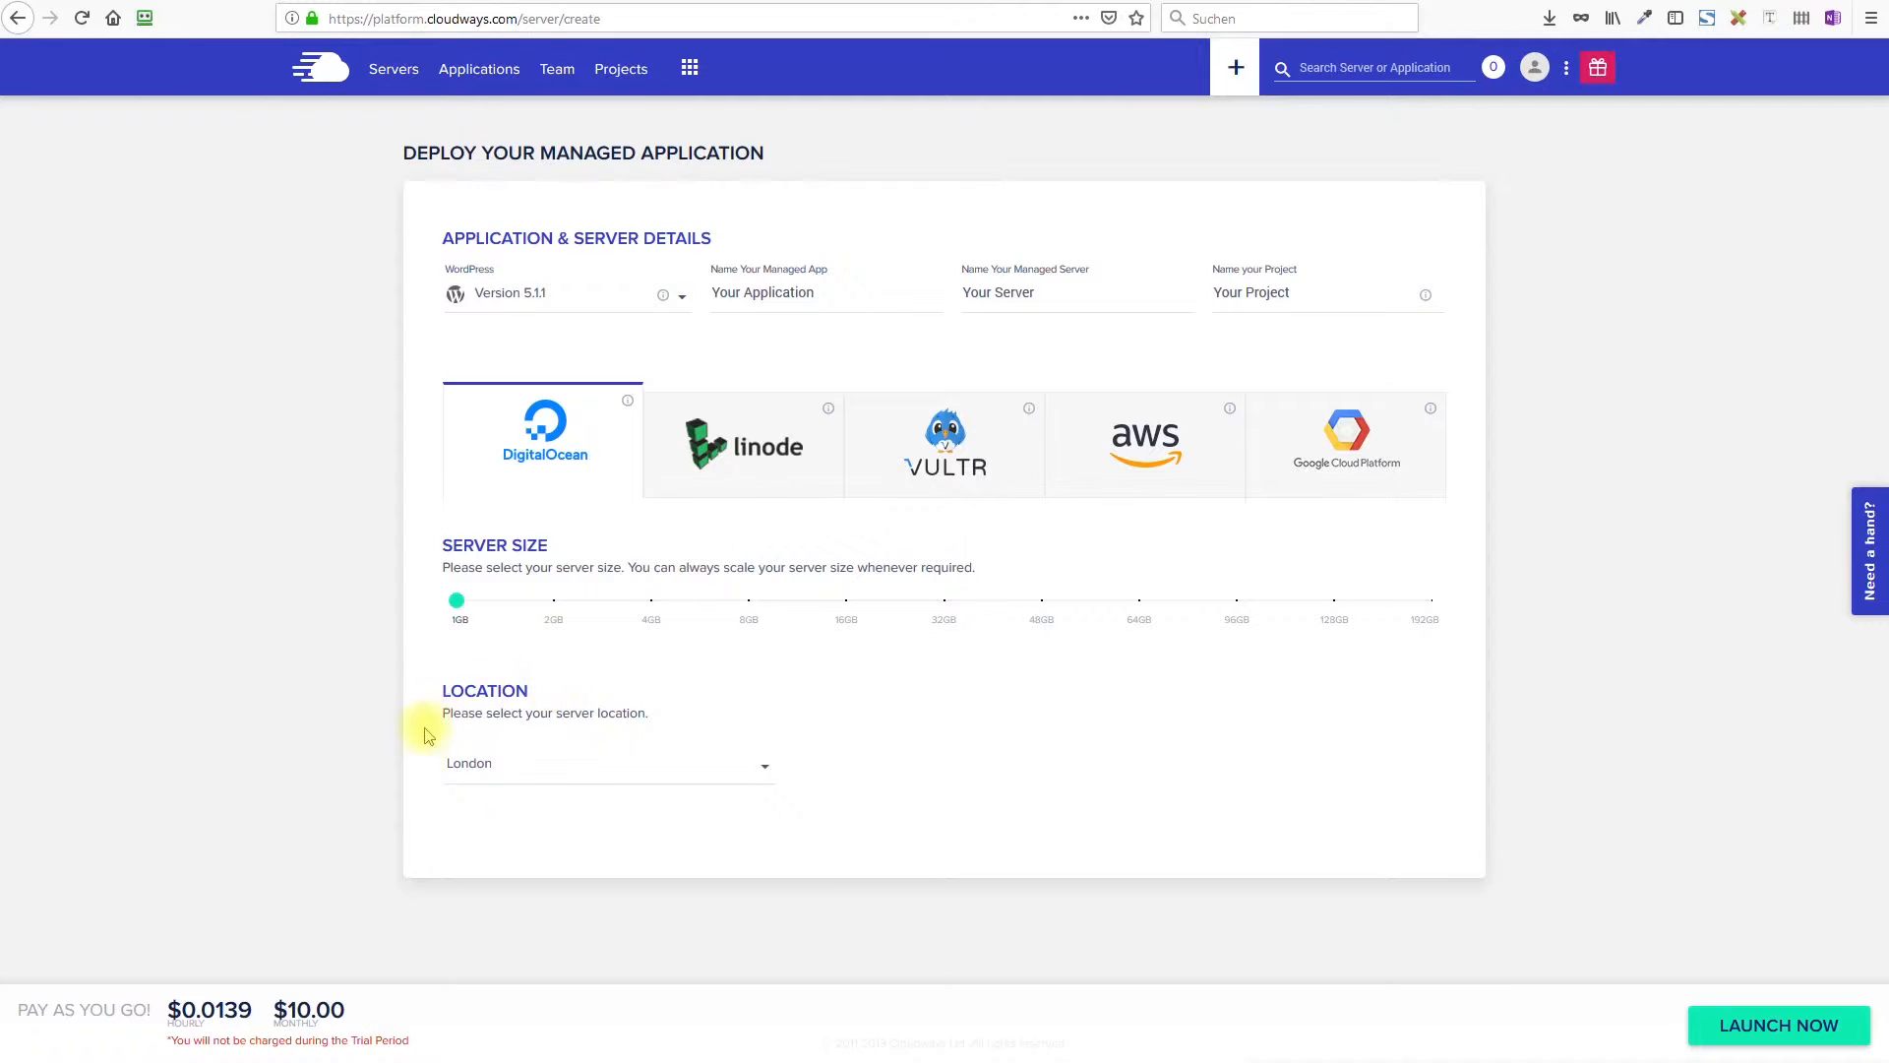
{"action": "left_click", "coordinate": [765, 768]}
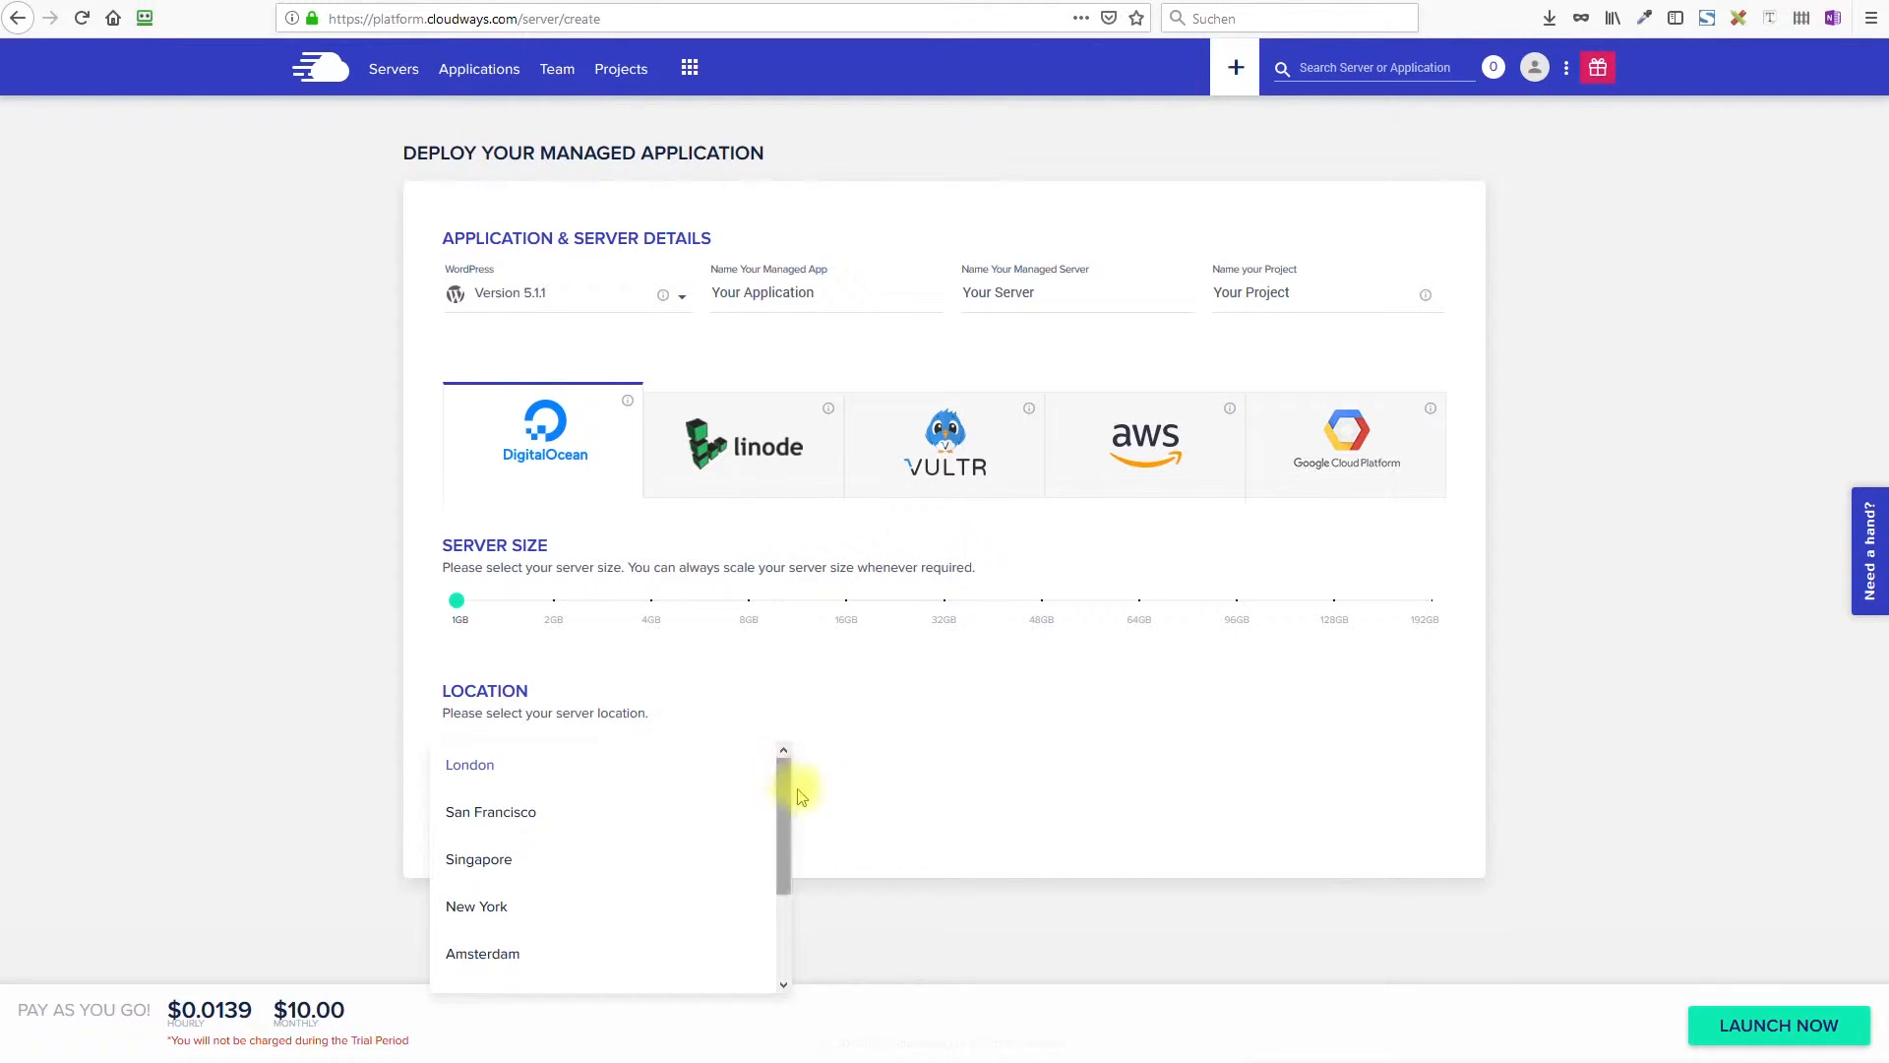
{"action": "left_click_drag", "start_coordinate": [780, 782], "coordinate": [784, 894]}
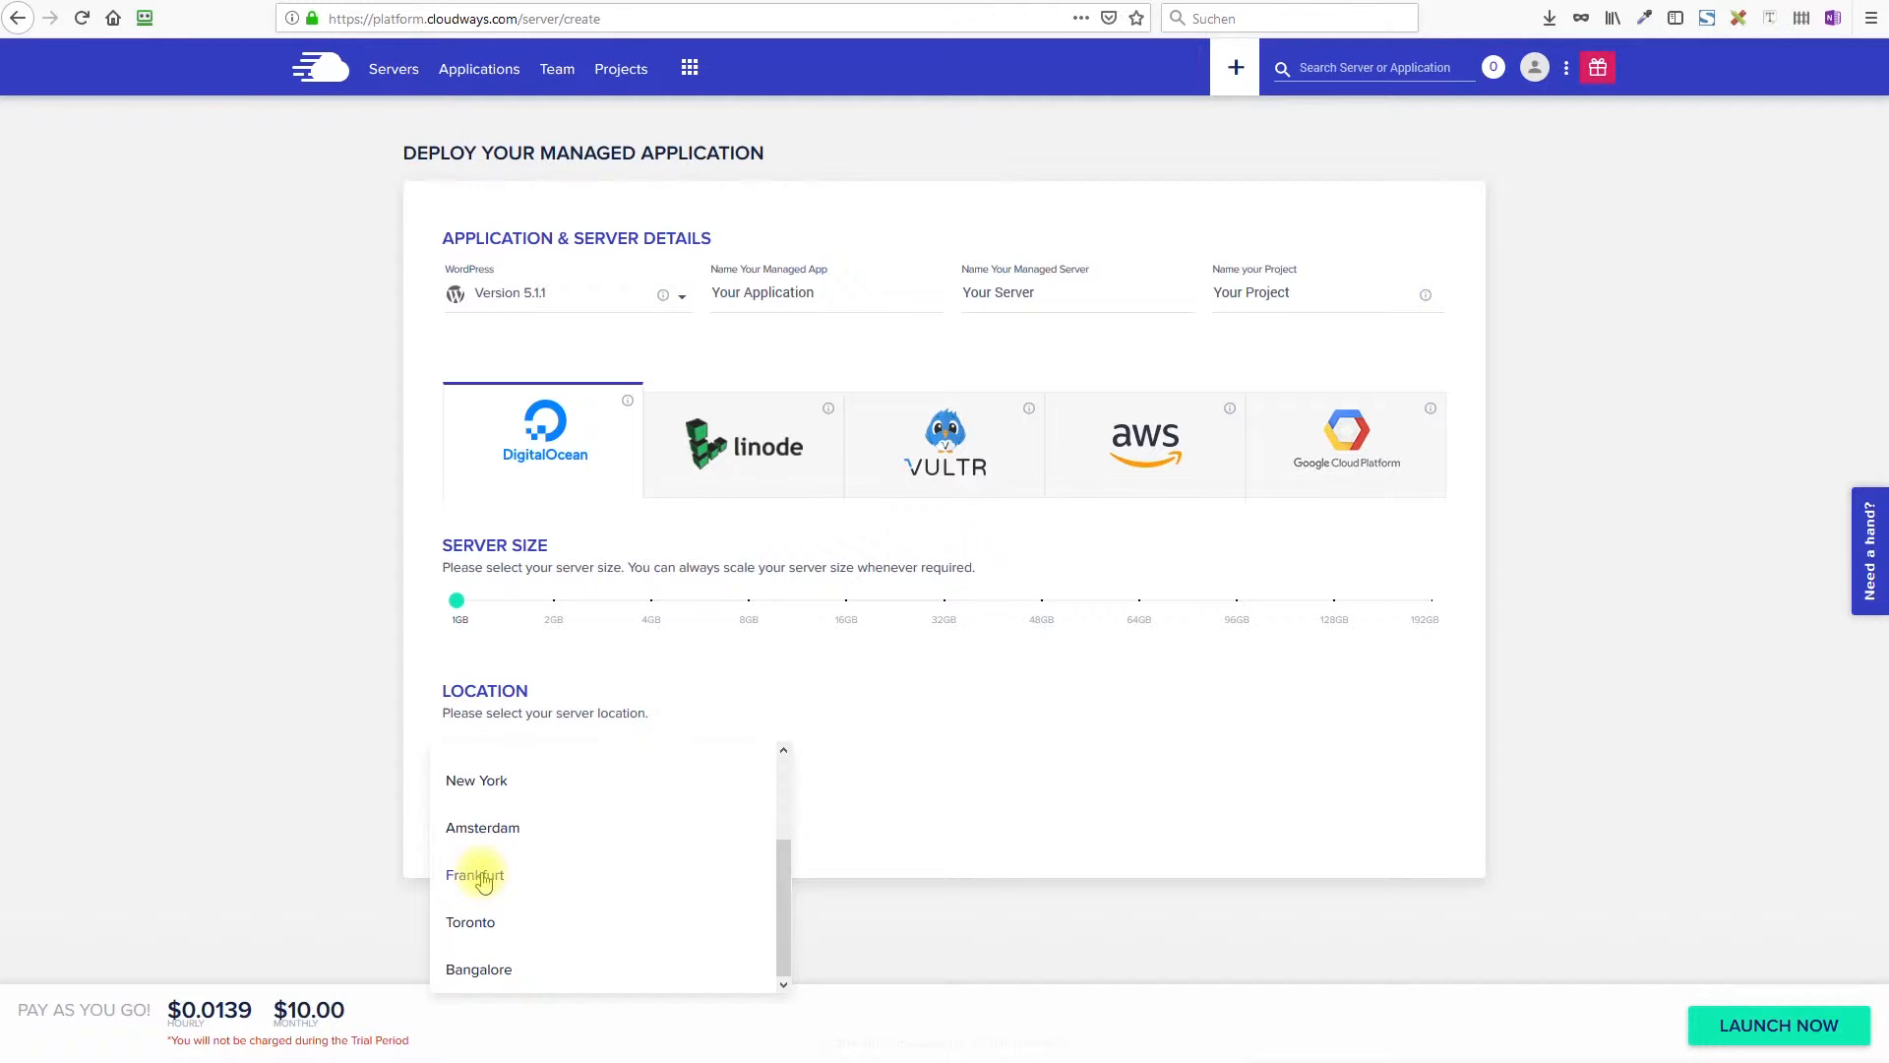
{"action": "left_click", "coordinate": [483, 879]}
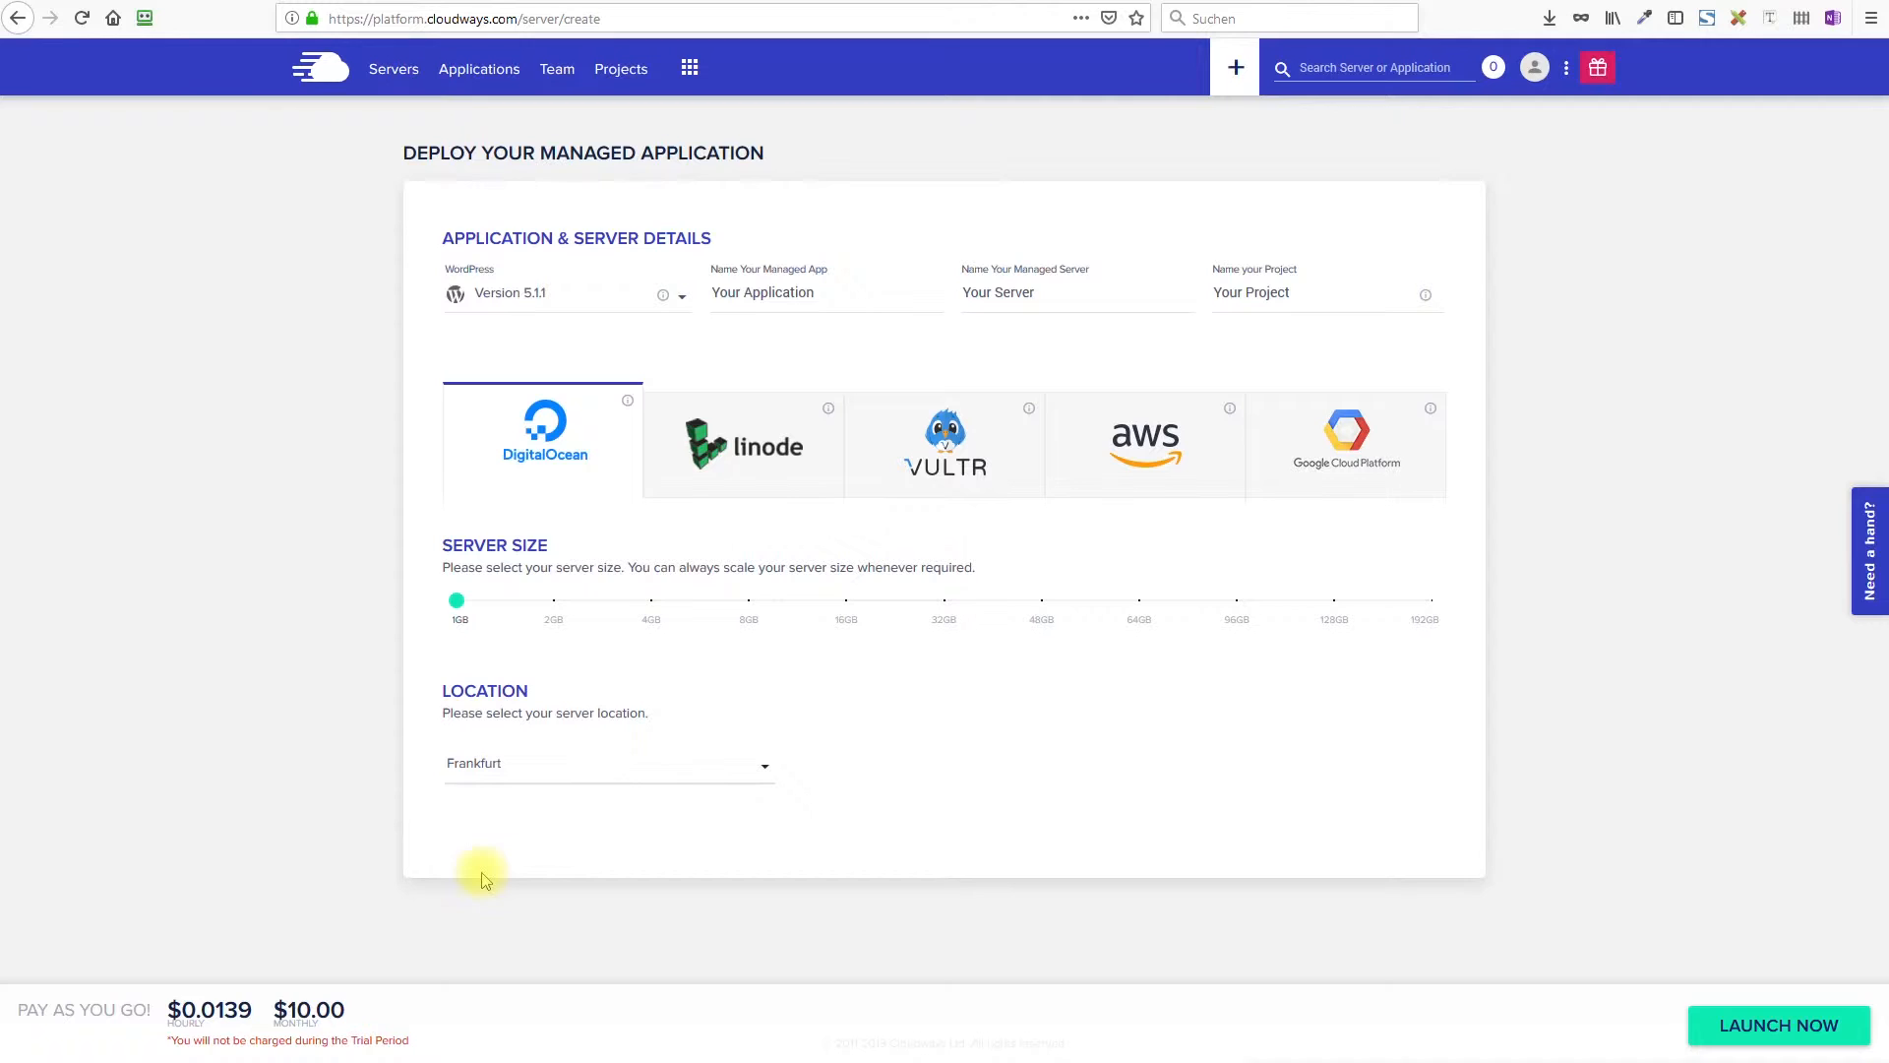
{"action": "left_click", "coordinate": [855, 285]}
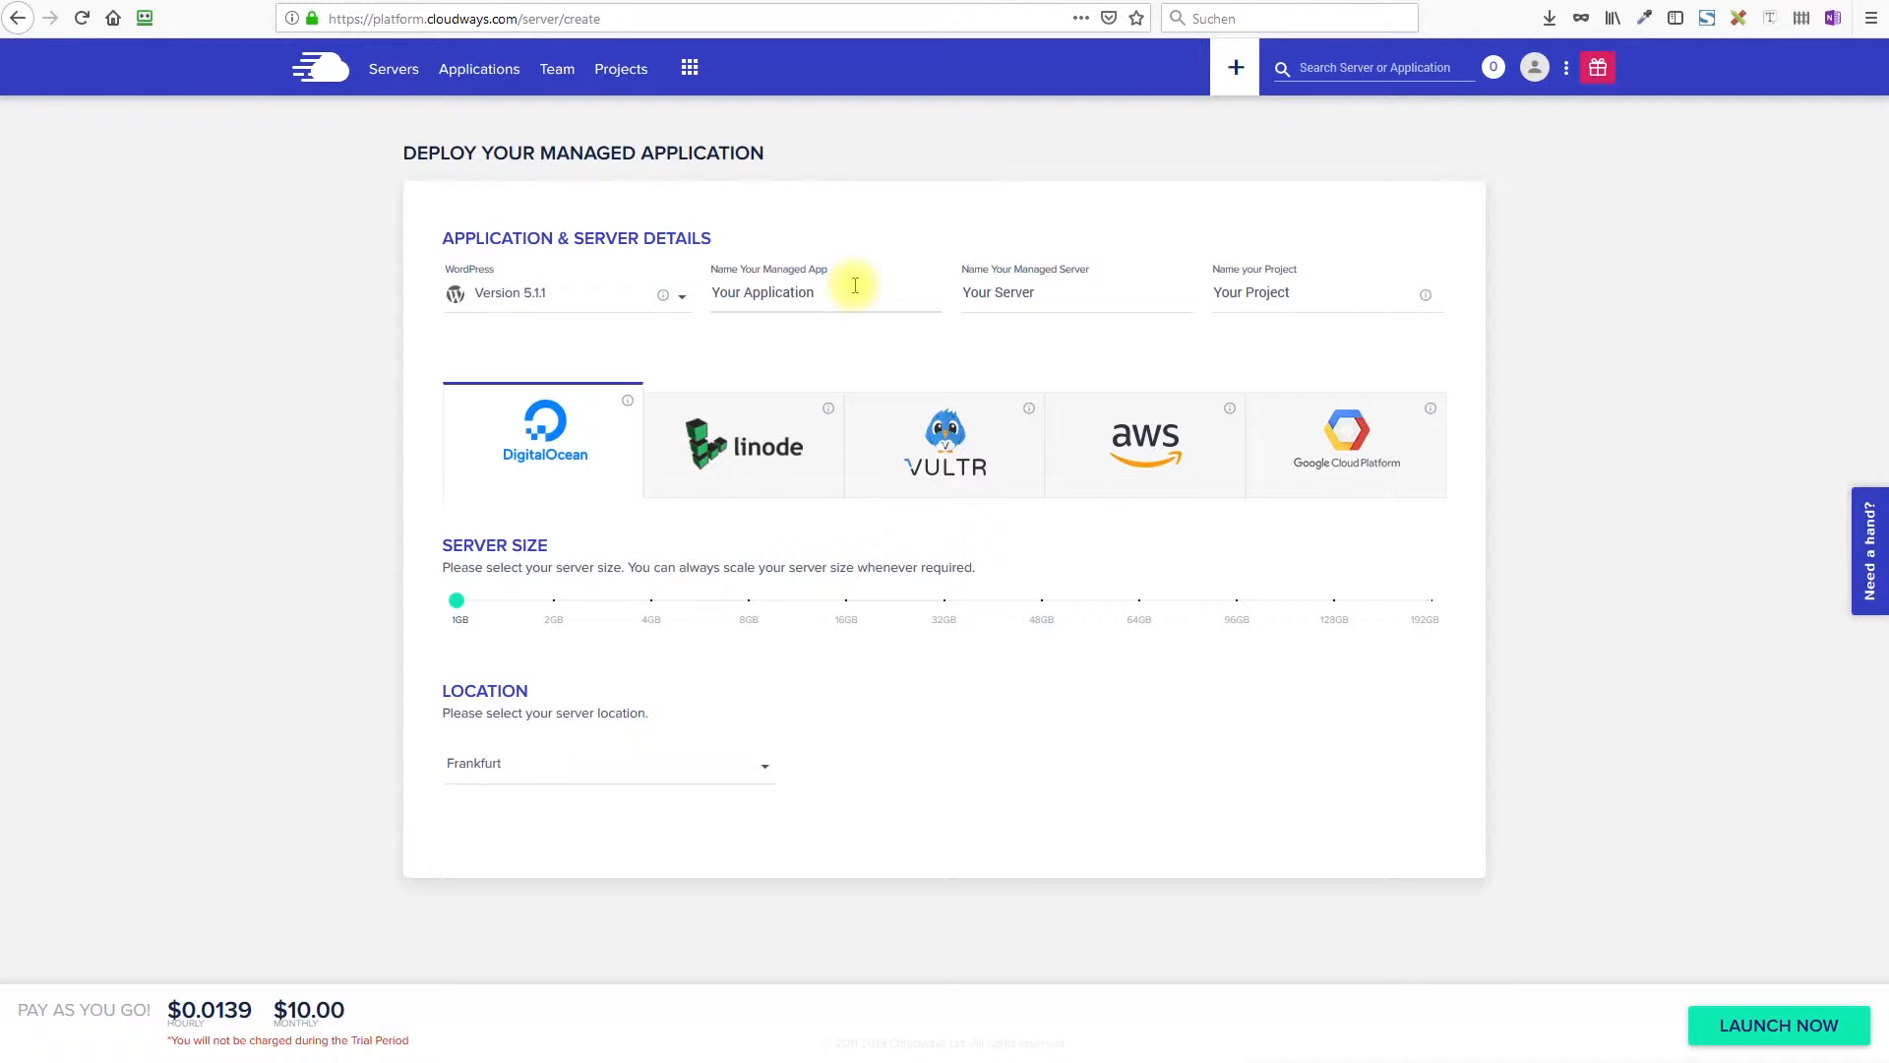
Replace the default application name with 'Wordpress Test'
{"action": "left_click_drag", "start_coordinate": [840, 291], "coordinate": [707, 289]}
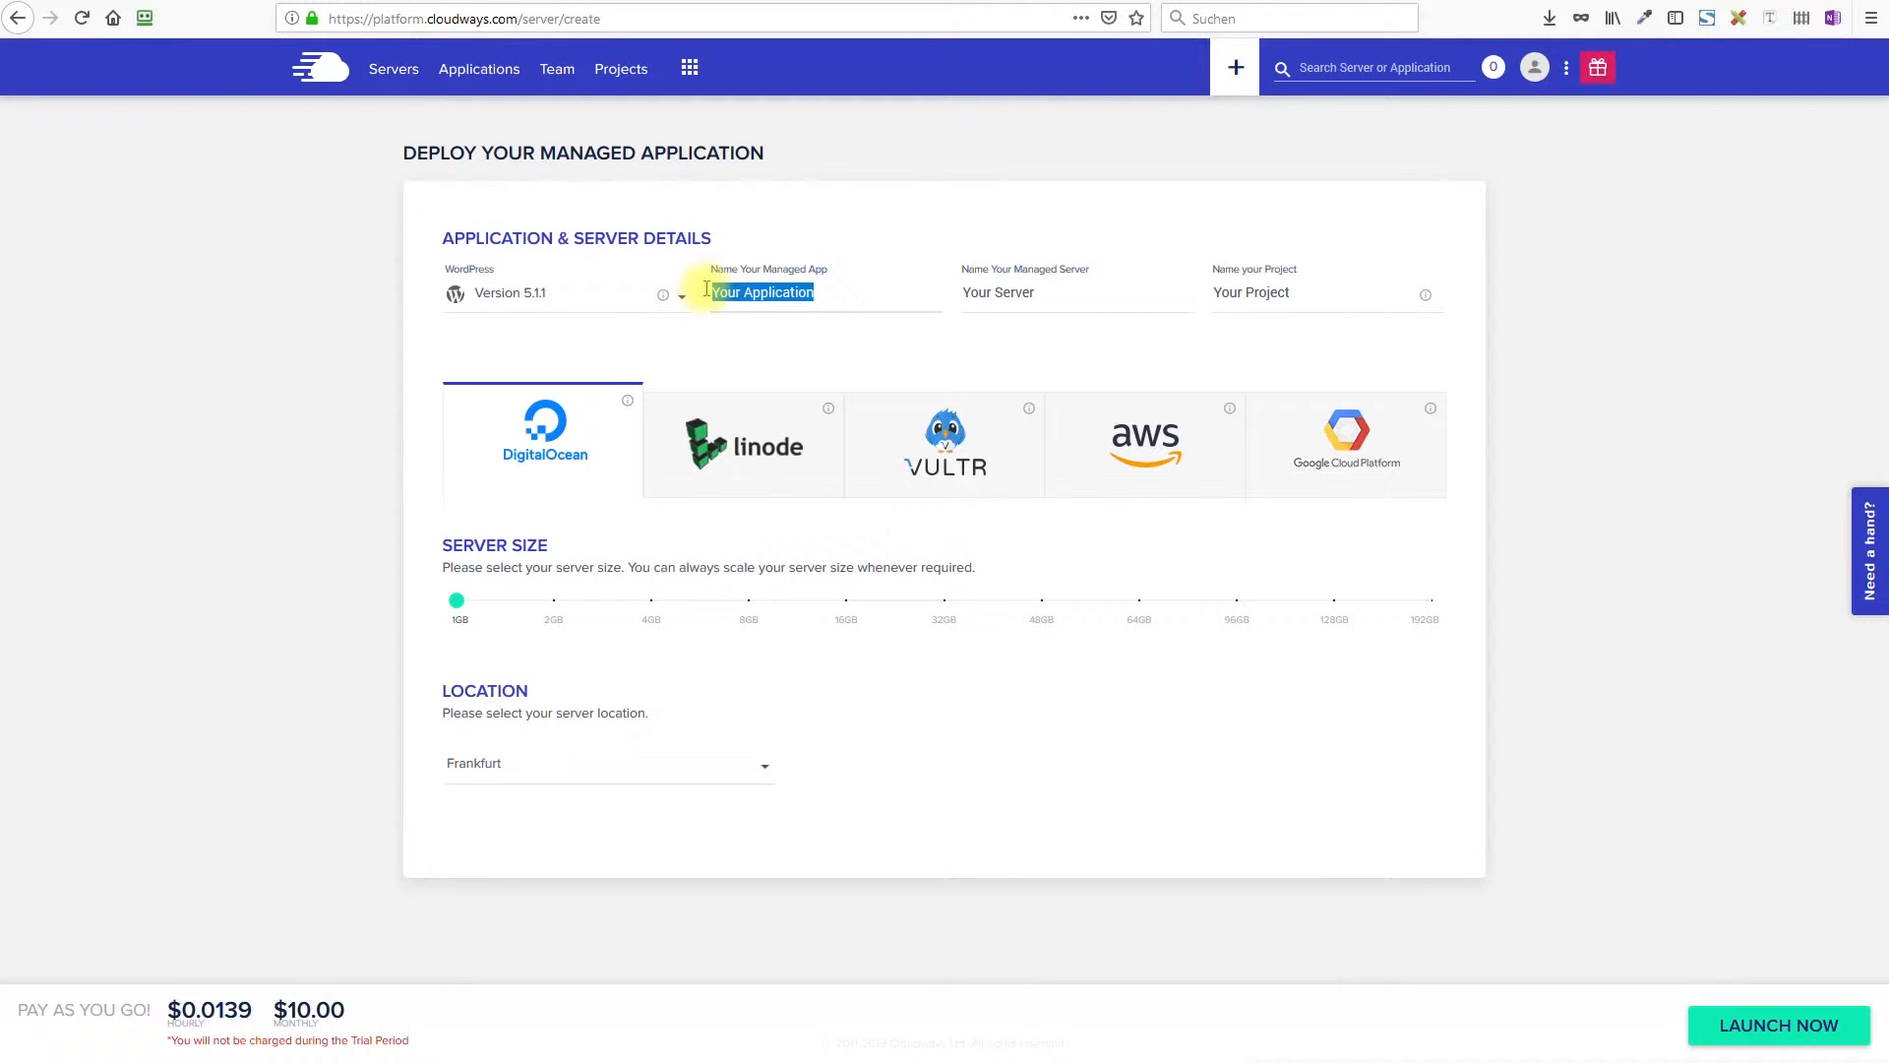
{"action": "type", "text": "Wordpress test"}
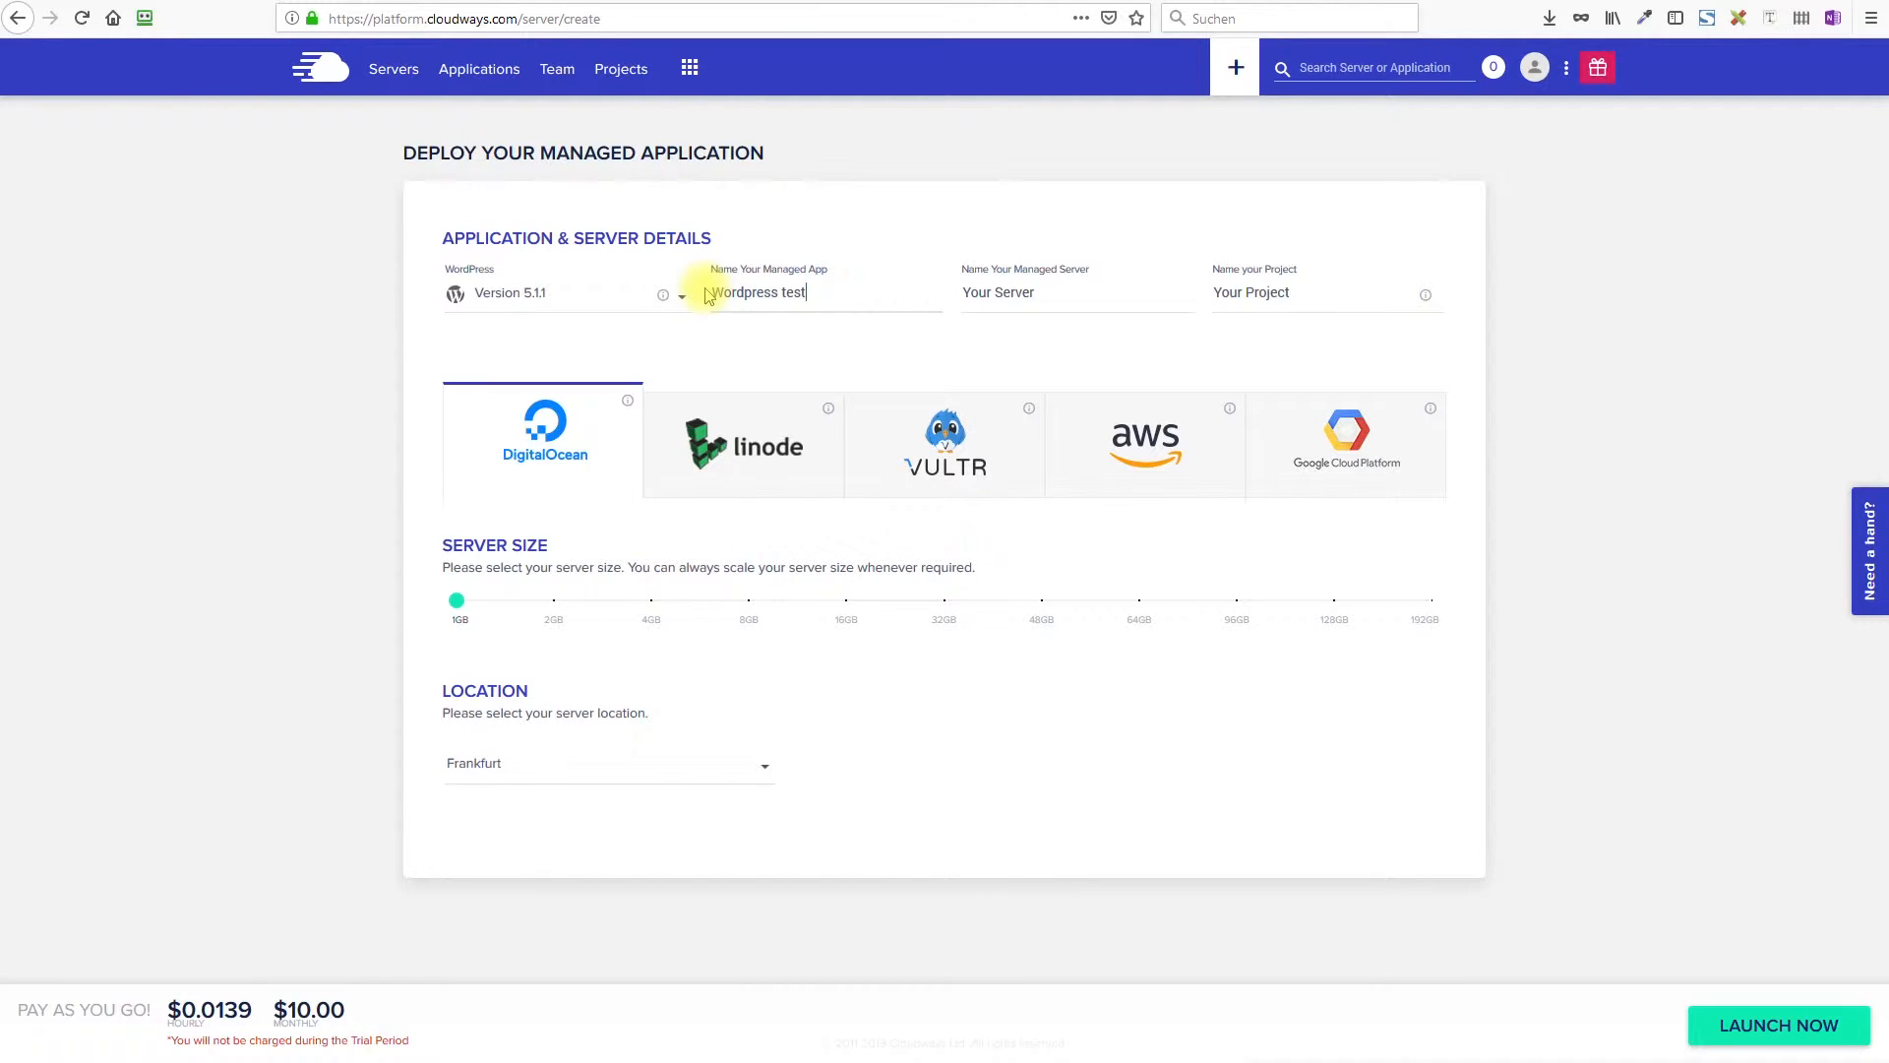
{"action": "key", "text": "Left"}
{"action": "key", "text": "Left"}
{"action": "key", "text": "Left"}
{"action": "key", "text": "BackSpace"}
{"action": "type", "text": "T"}
Enter a server name and the project name 'Tutorial', then launch the server
{"action": "key", "text": "Tab"}
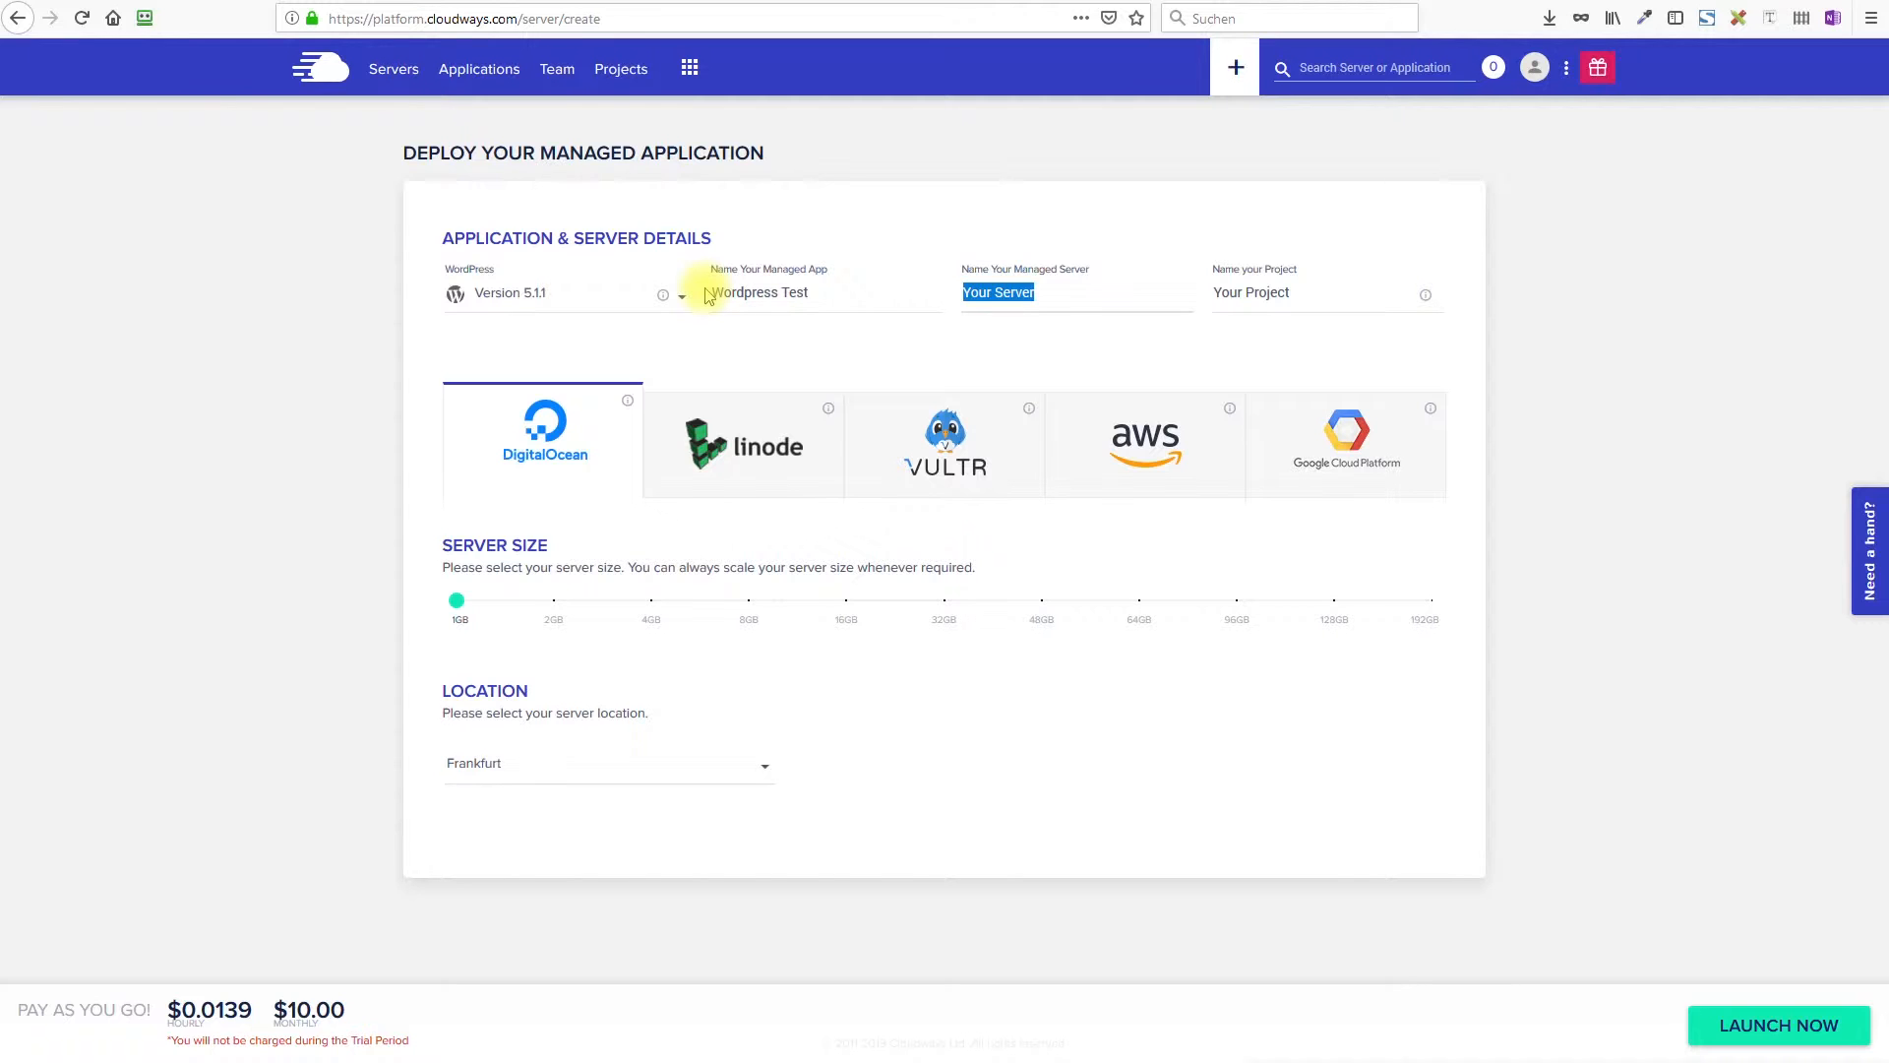
{"action": "type", "text": "UlfKrueger"}
{"action": "key", "text": "Tab"}
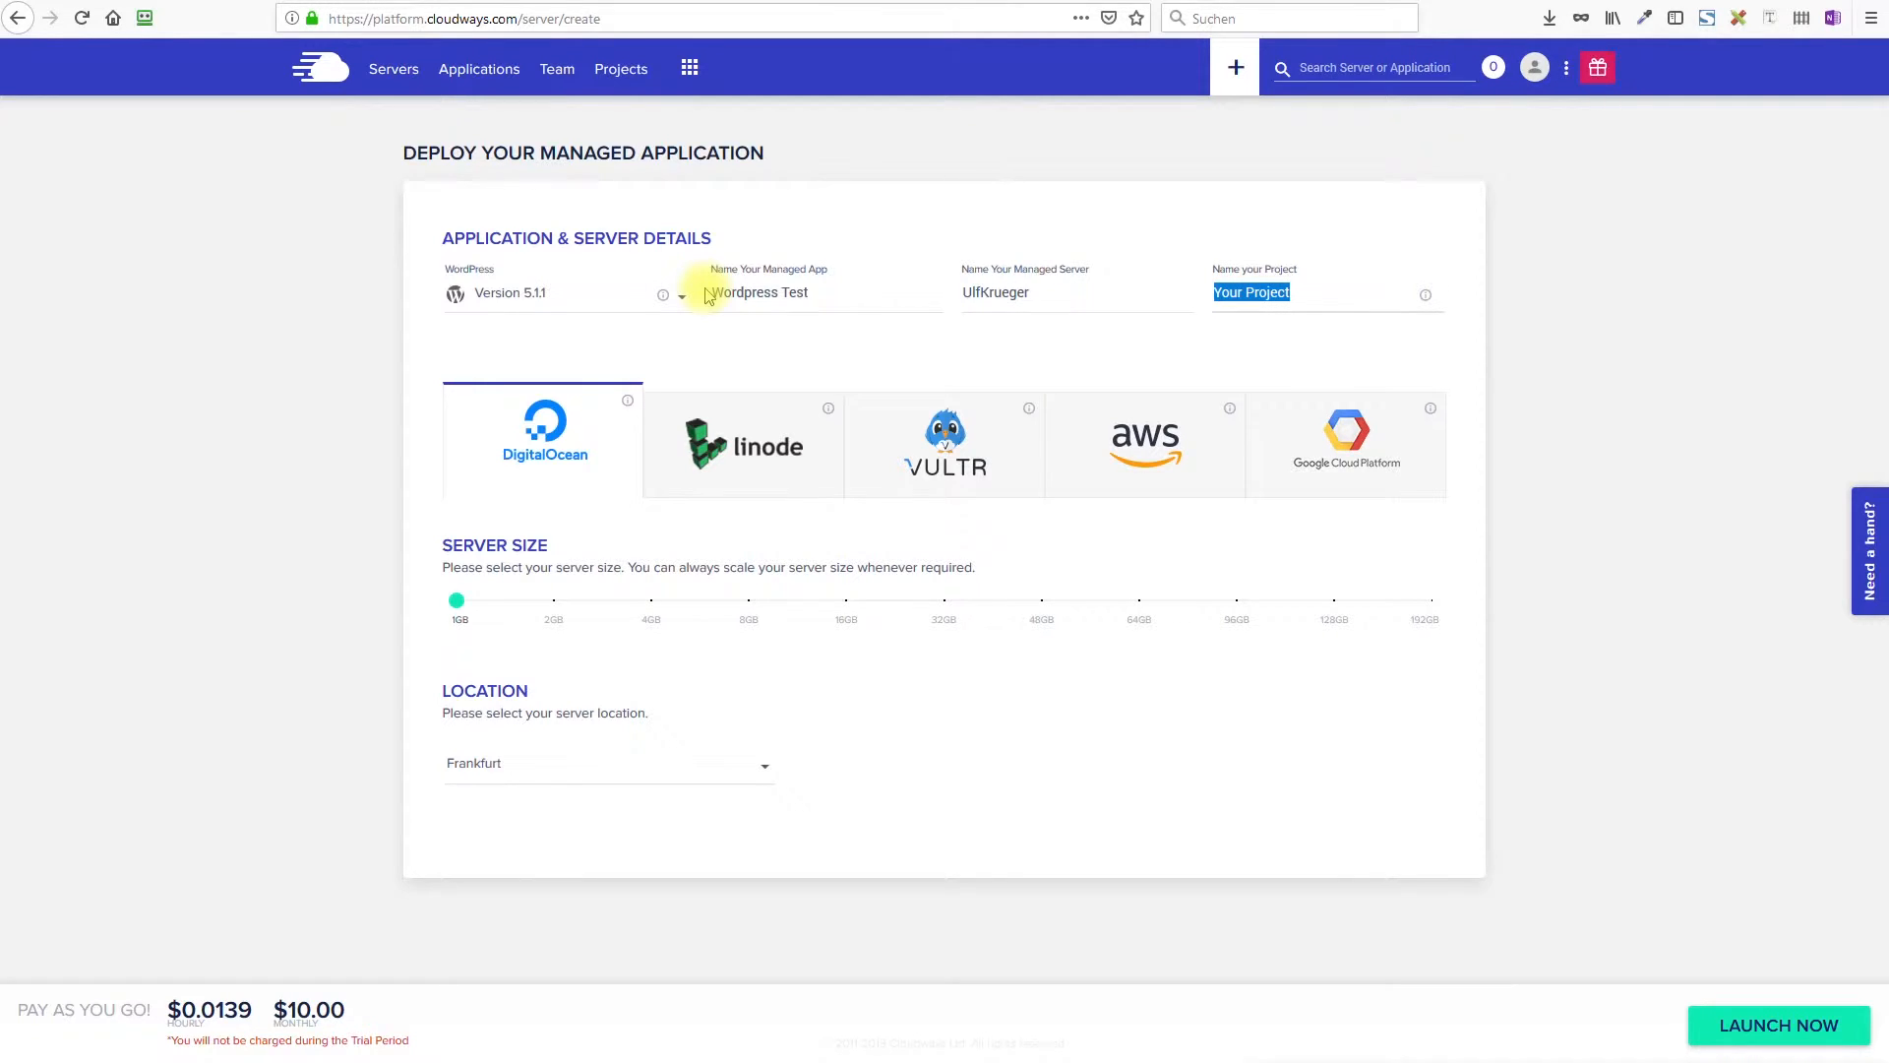
{"action": "type", "text": "Tutorial"}
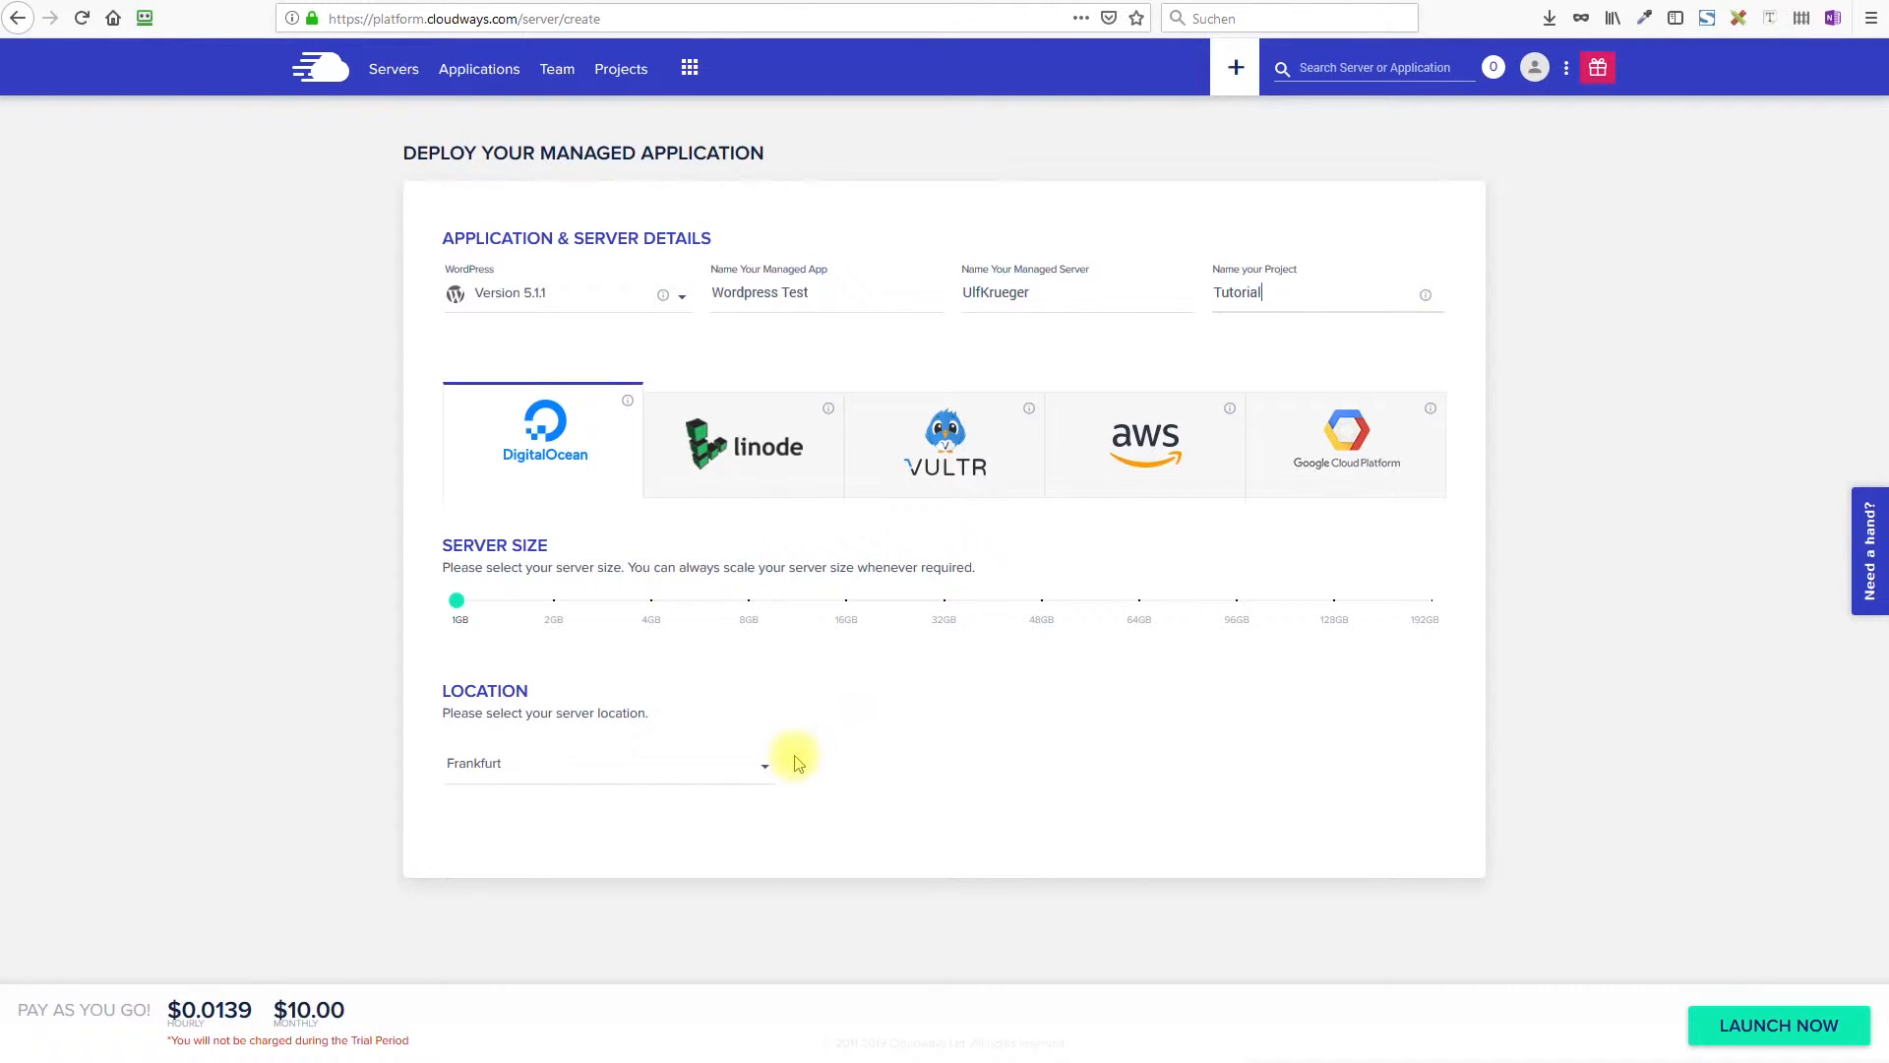
{"action": "left_click", "coordinate": [1757, 1028]}
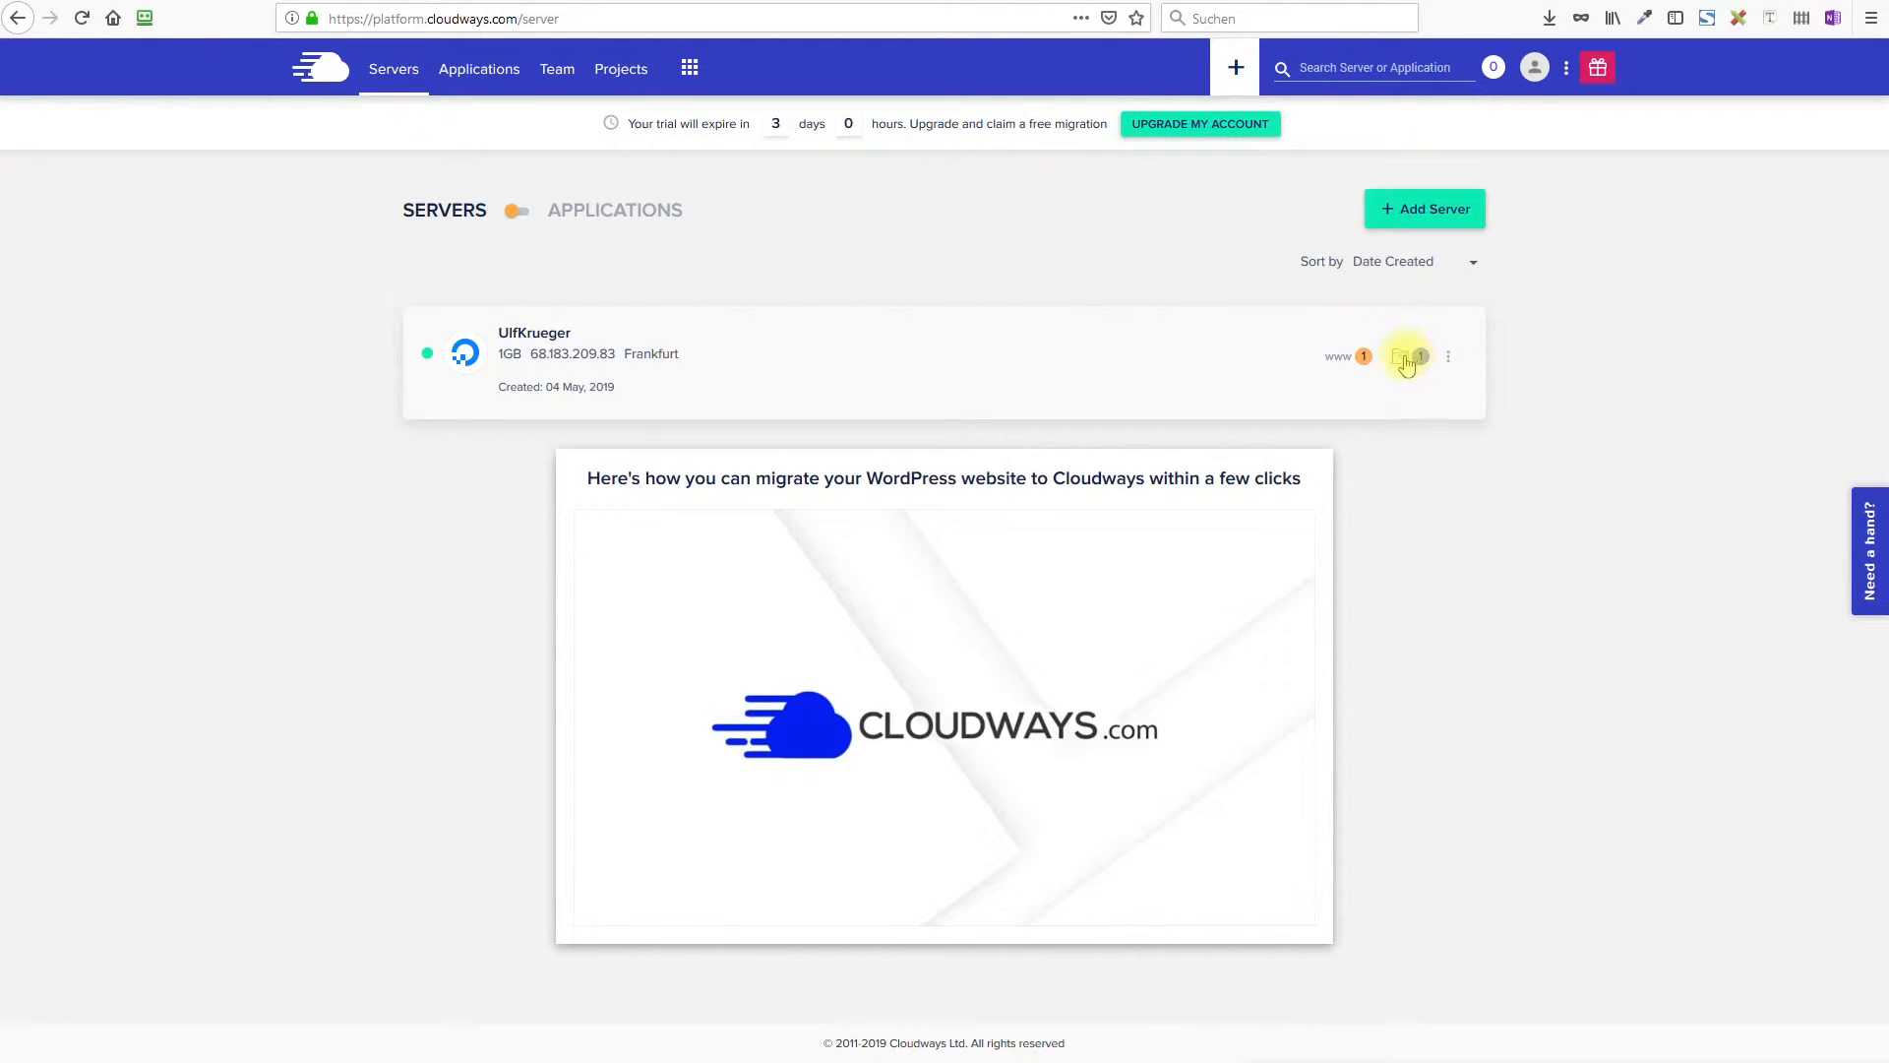
Check the server's installed applications, then open the server's Master Credentials page
{"action": "left_click", "coordinate": [1340, 366]}
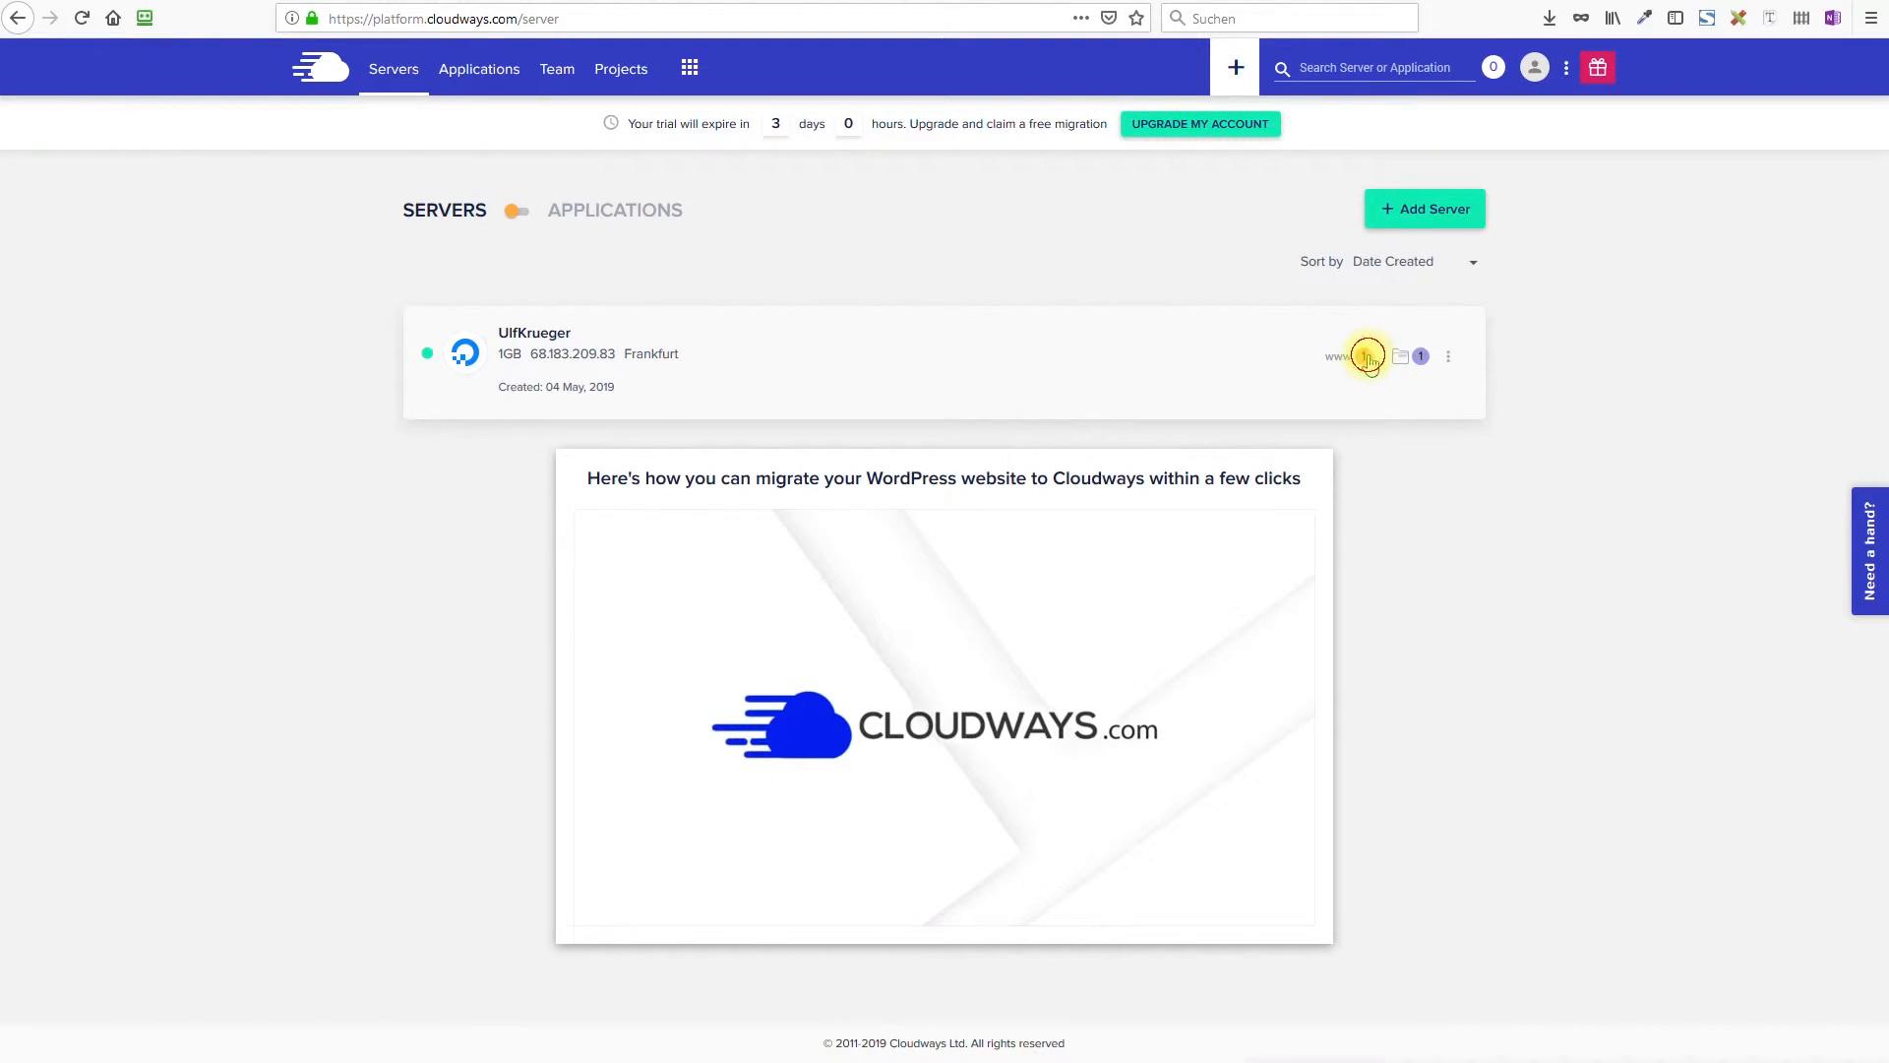
{"action": "left_click", "coordinate": [1494, 475]}
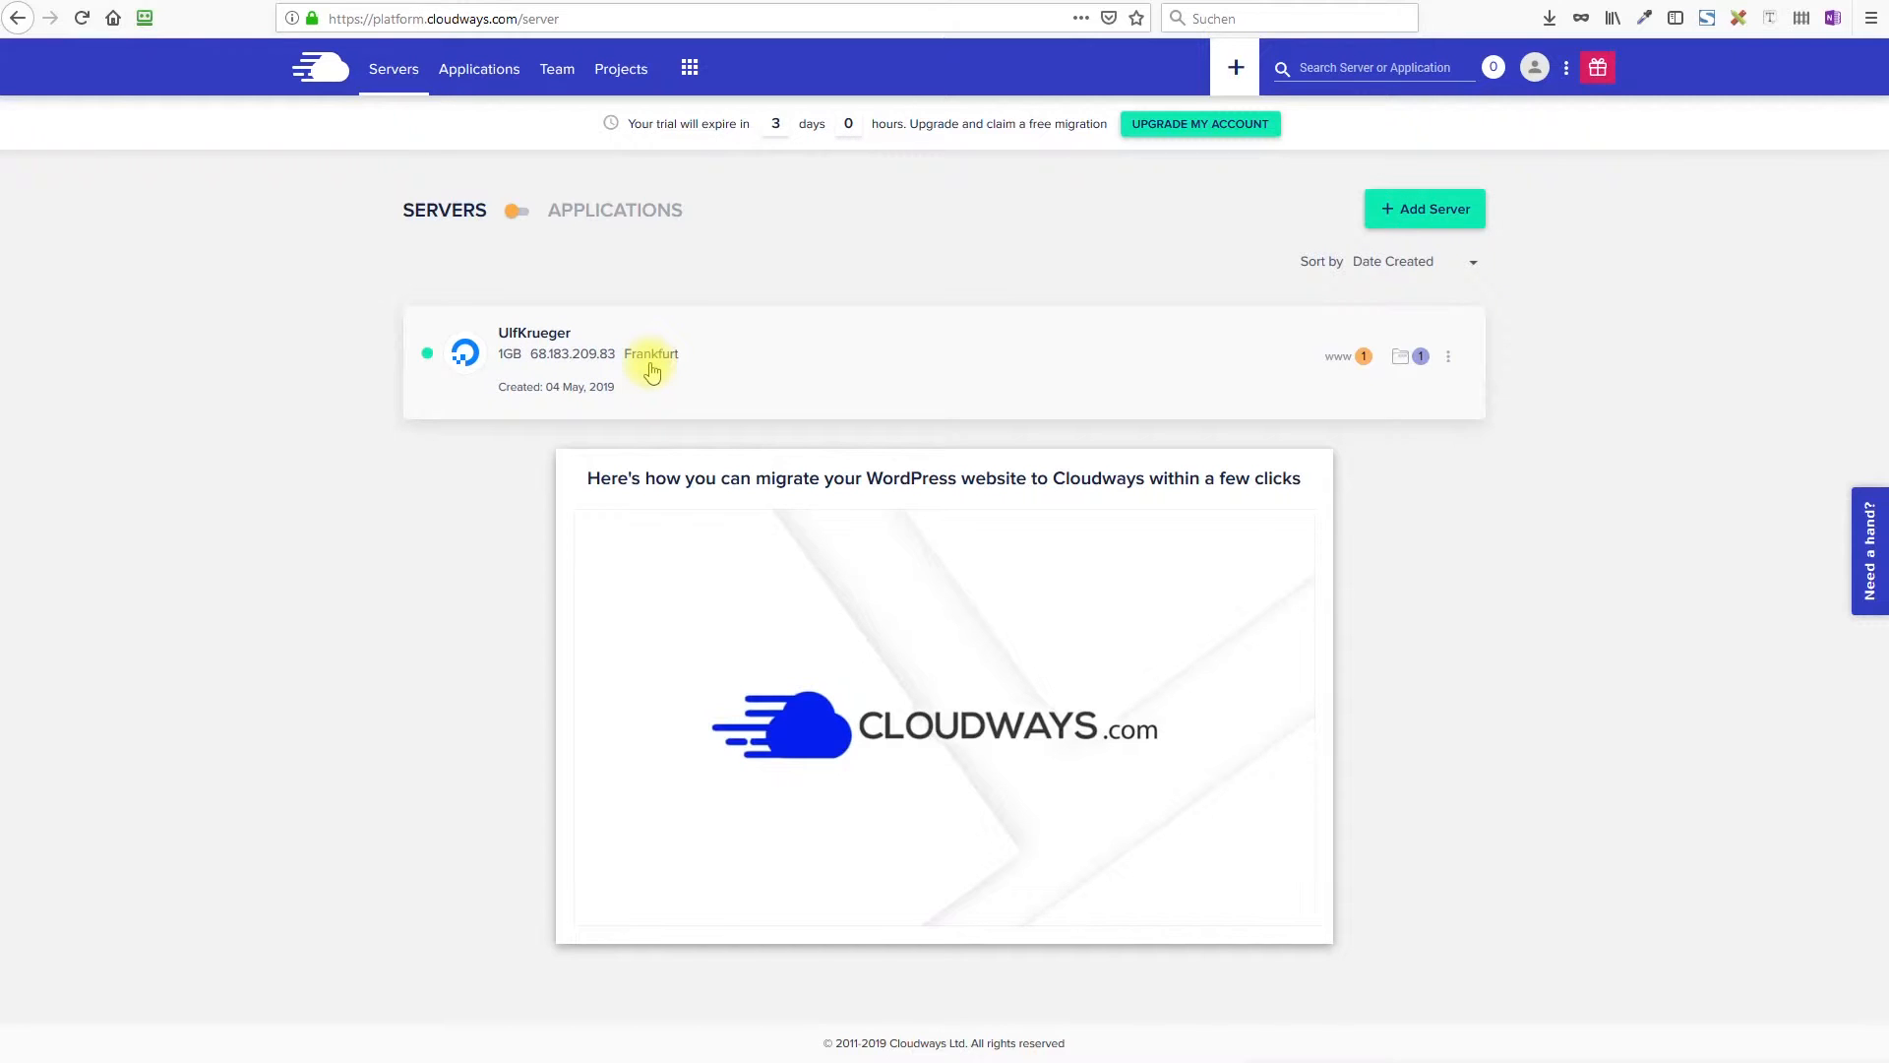
{"action": "left_click", "coordinate": [523, 339]}
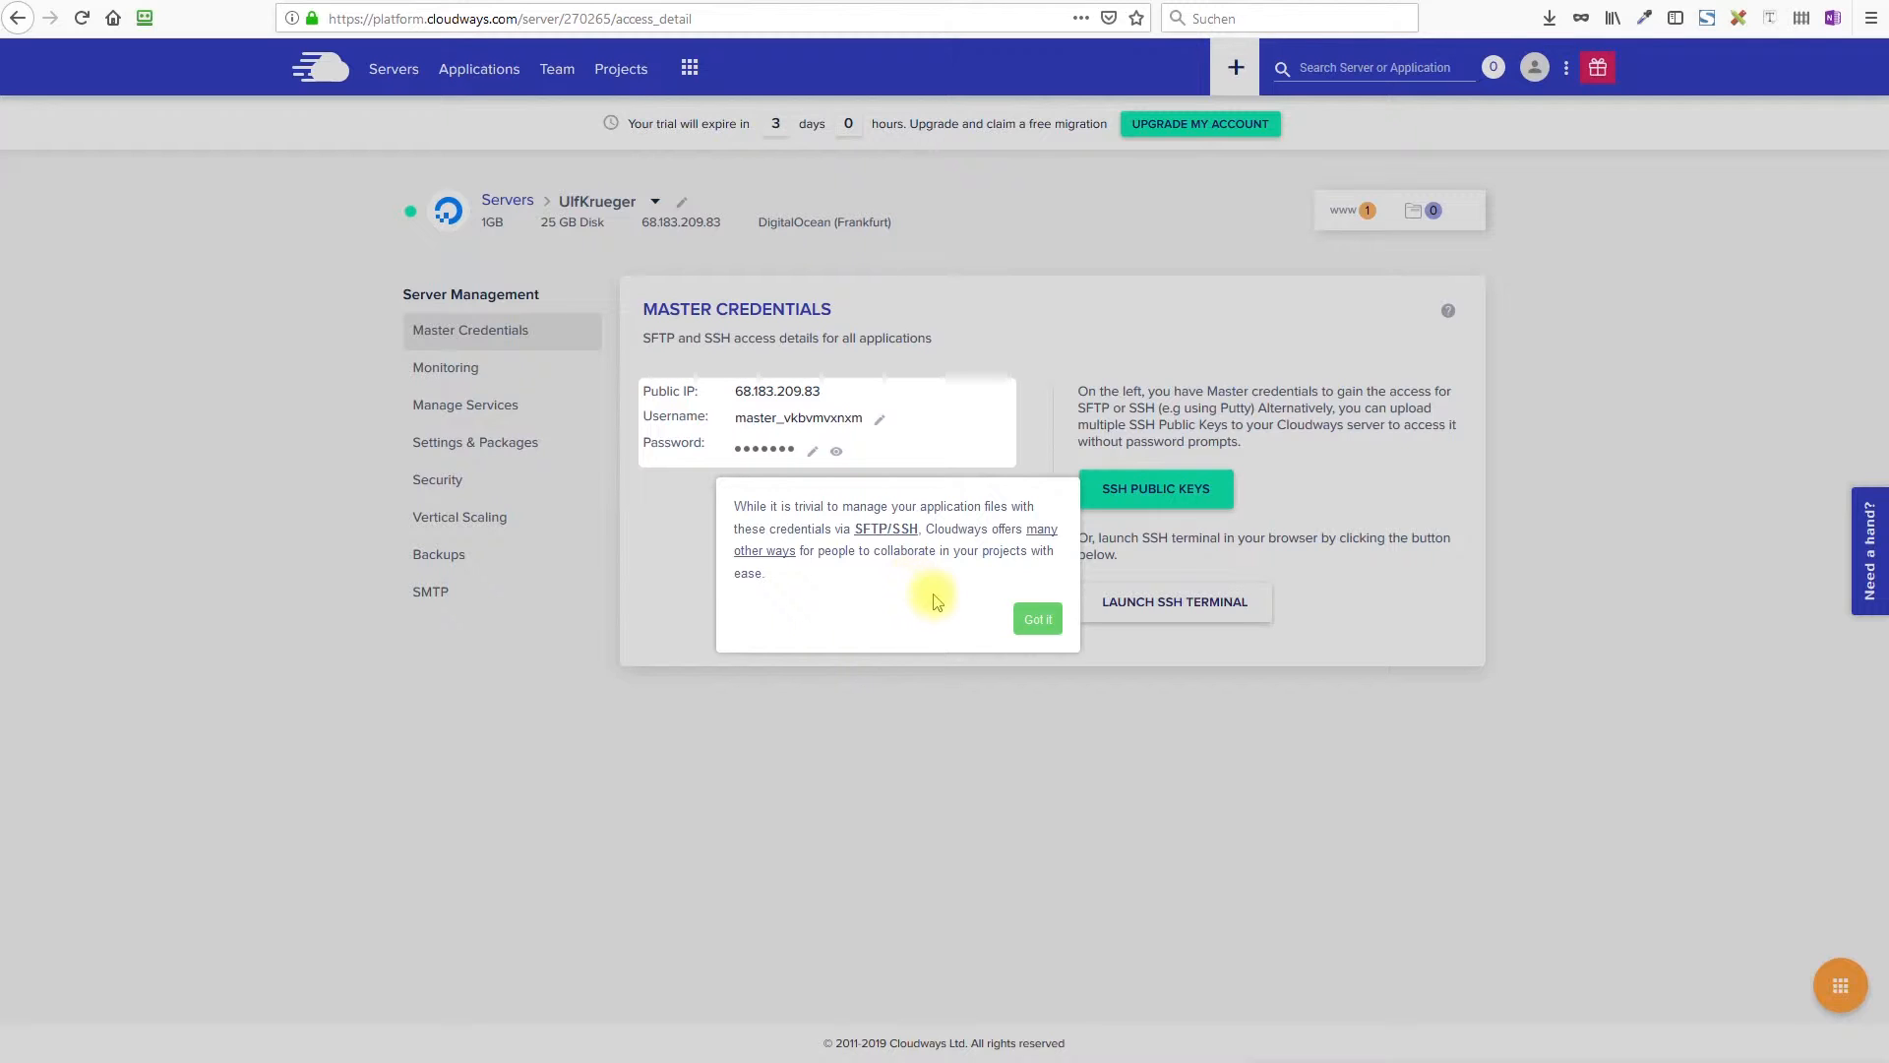
Dismiss the onboarding tip and view the server's Monitoring page
{"action": "left_click", "coordinate": [1028, 624]}
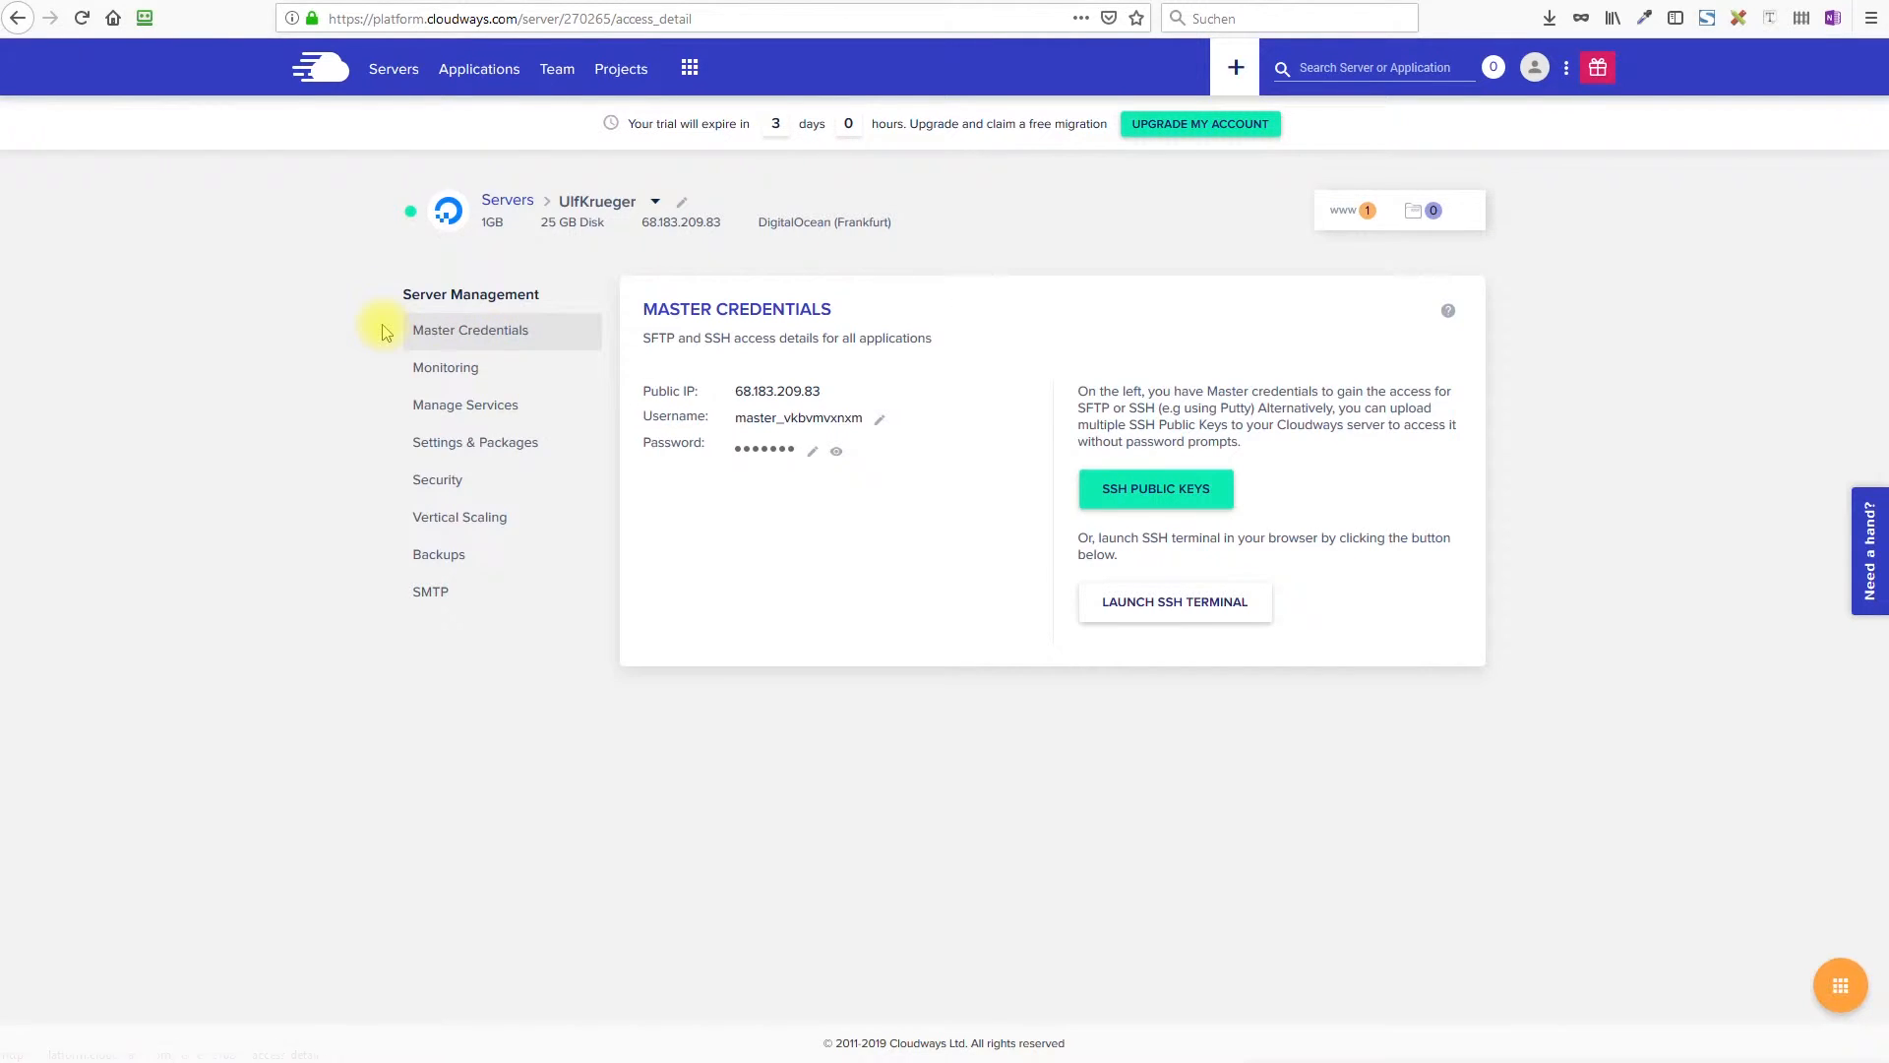
{"action": "left_click", "coordinate": [444, 372]}
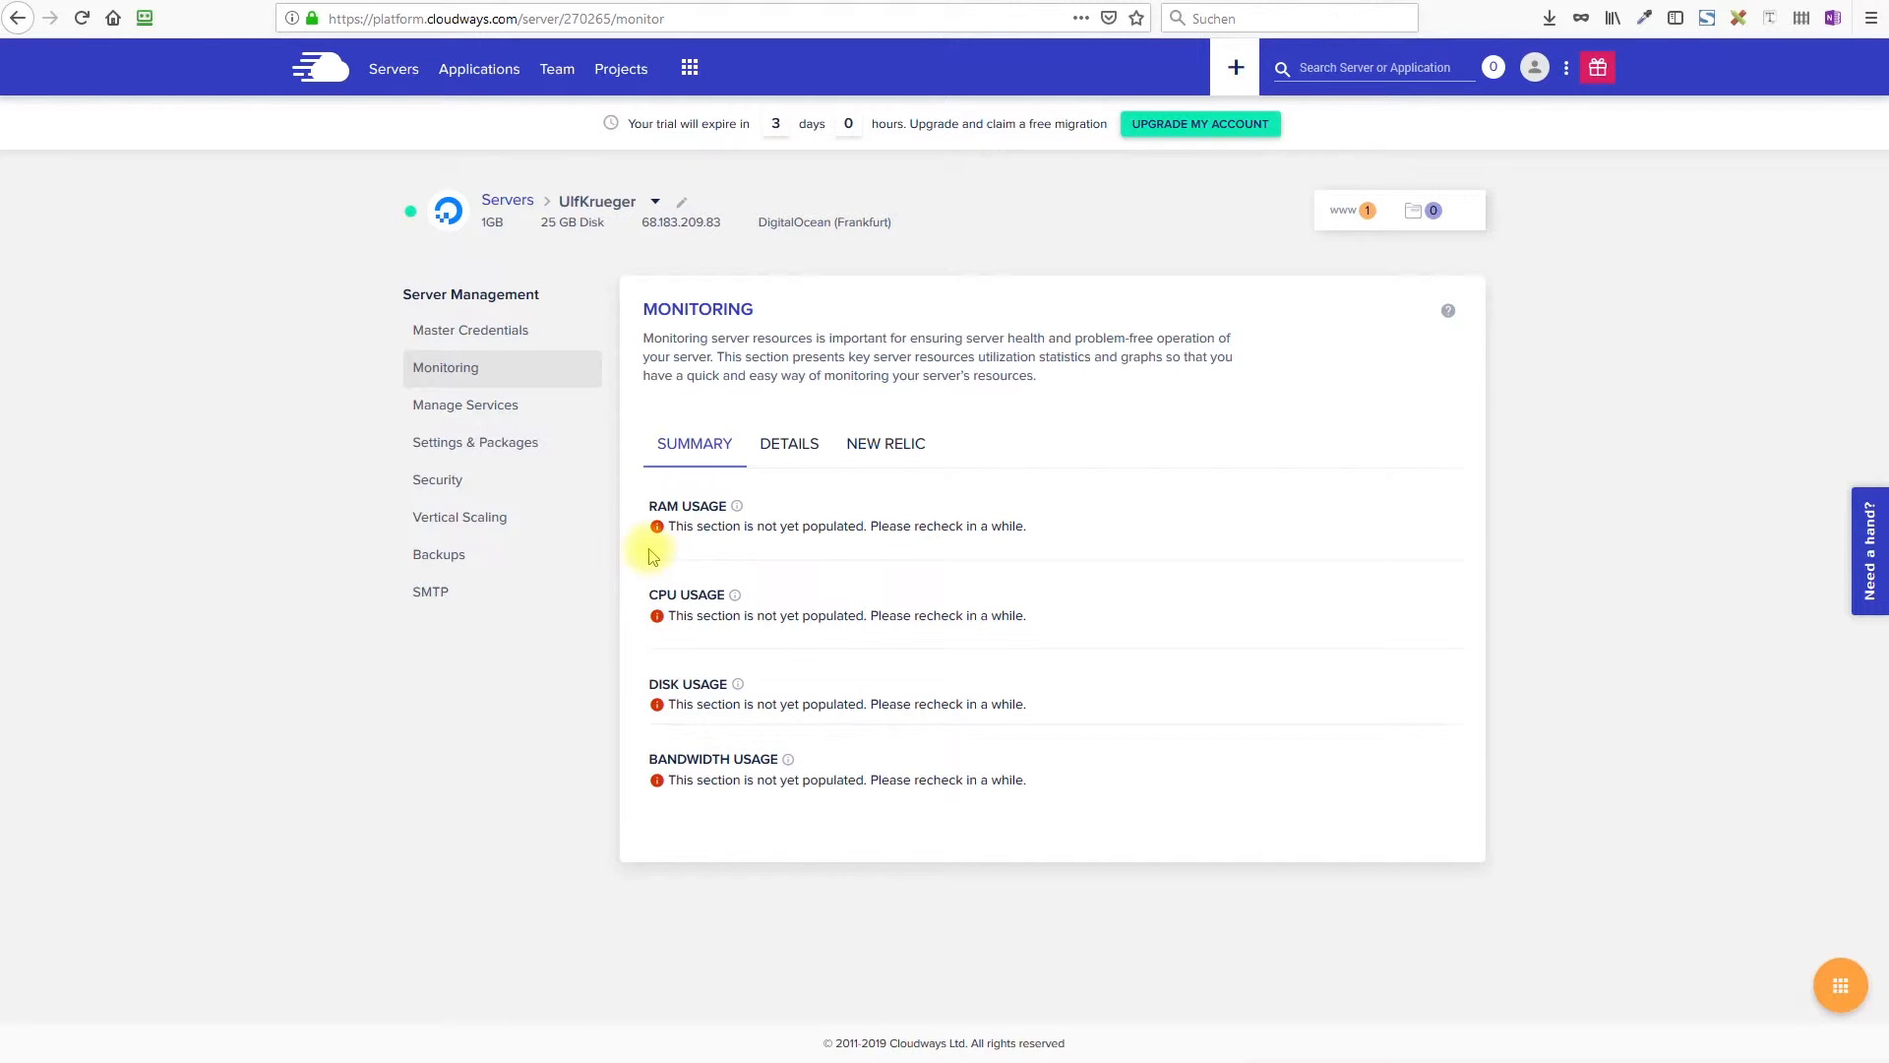
View Manage Services, then Settings & Packages with 60 sec, 10 MB and 128 MB limits
{"action": "left_click", "coordinate": [446, 411]}
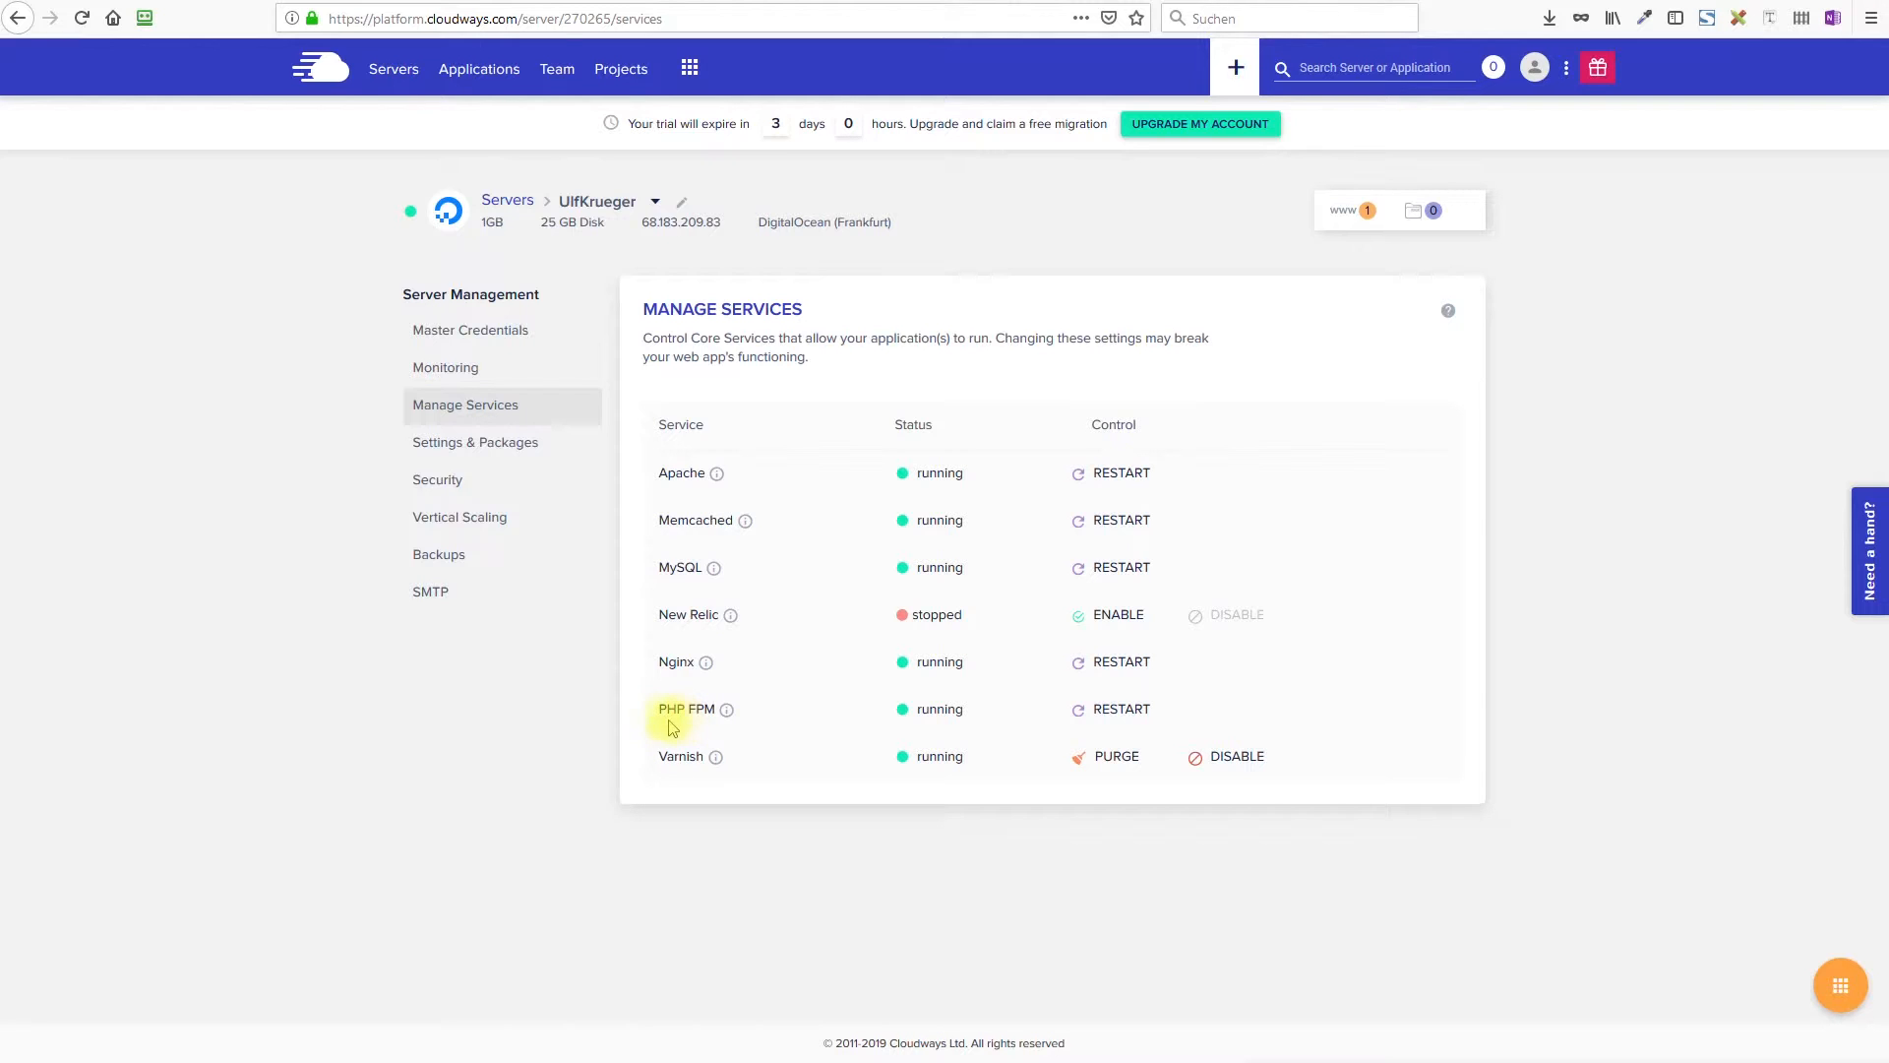
{"action": "left_click", "coordinate": [468, 449]}
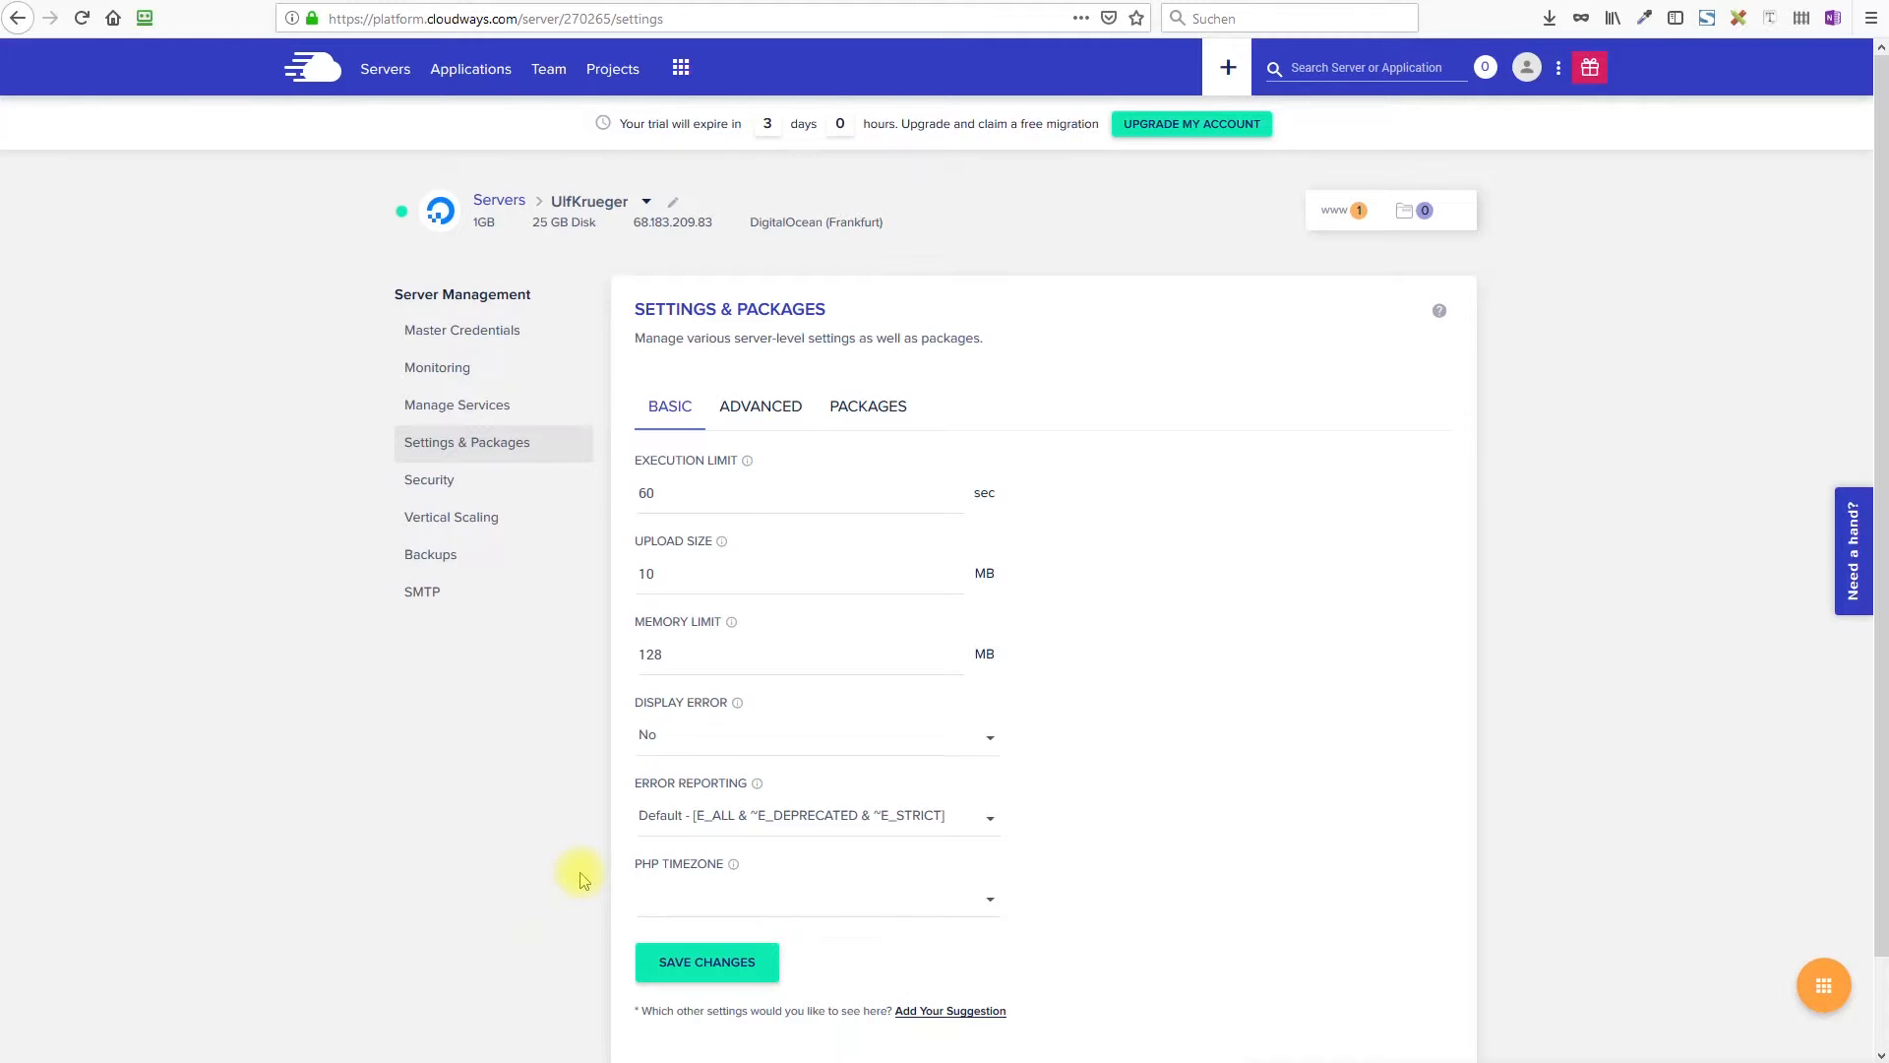
Review advanced PHP, Security, Vertical Scaling, Backups and SMTP pages, then list the Applications
{"action": "left_click", "coordinate": [757, 408]}
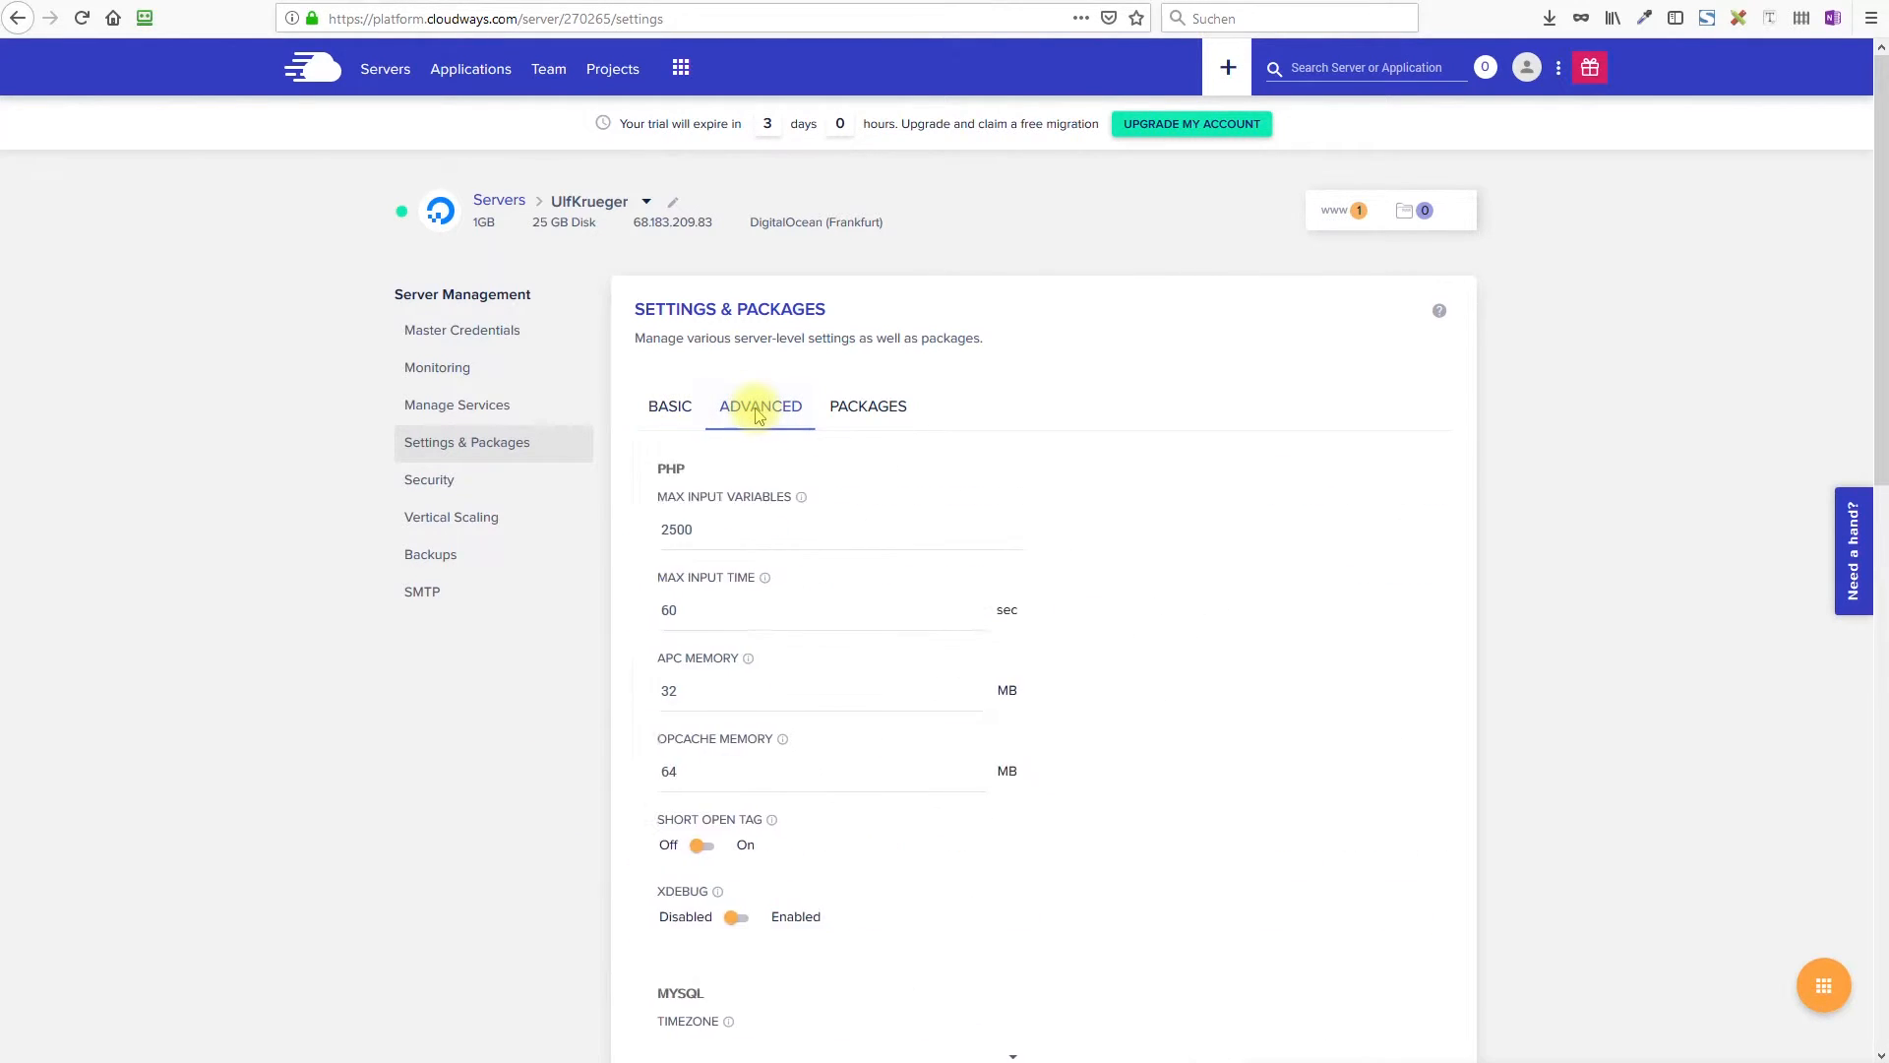
{"action": "left_click", "coordinate": [423, 485]}
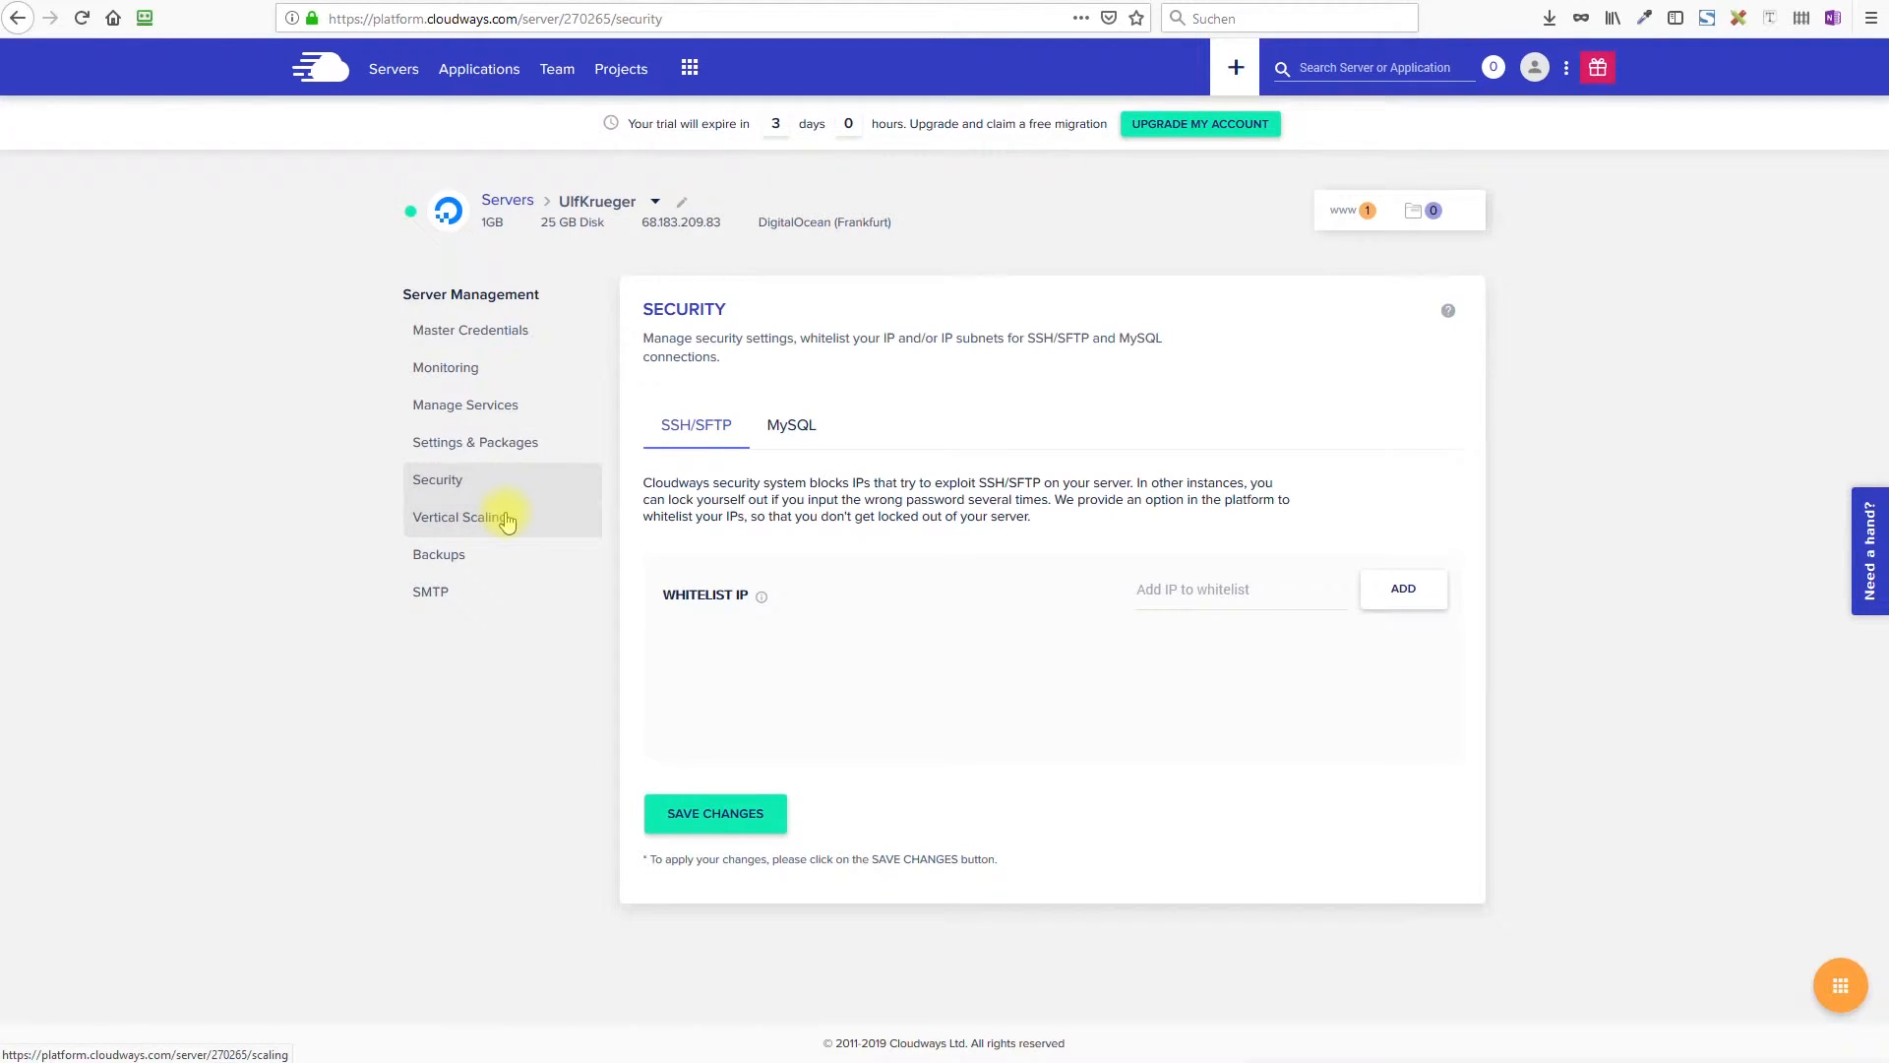
{"action": "left_click", "coordinate": [460, 517]}
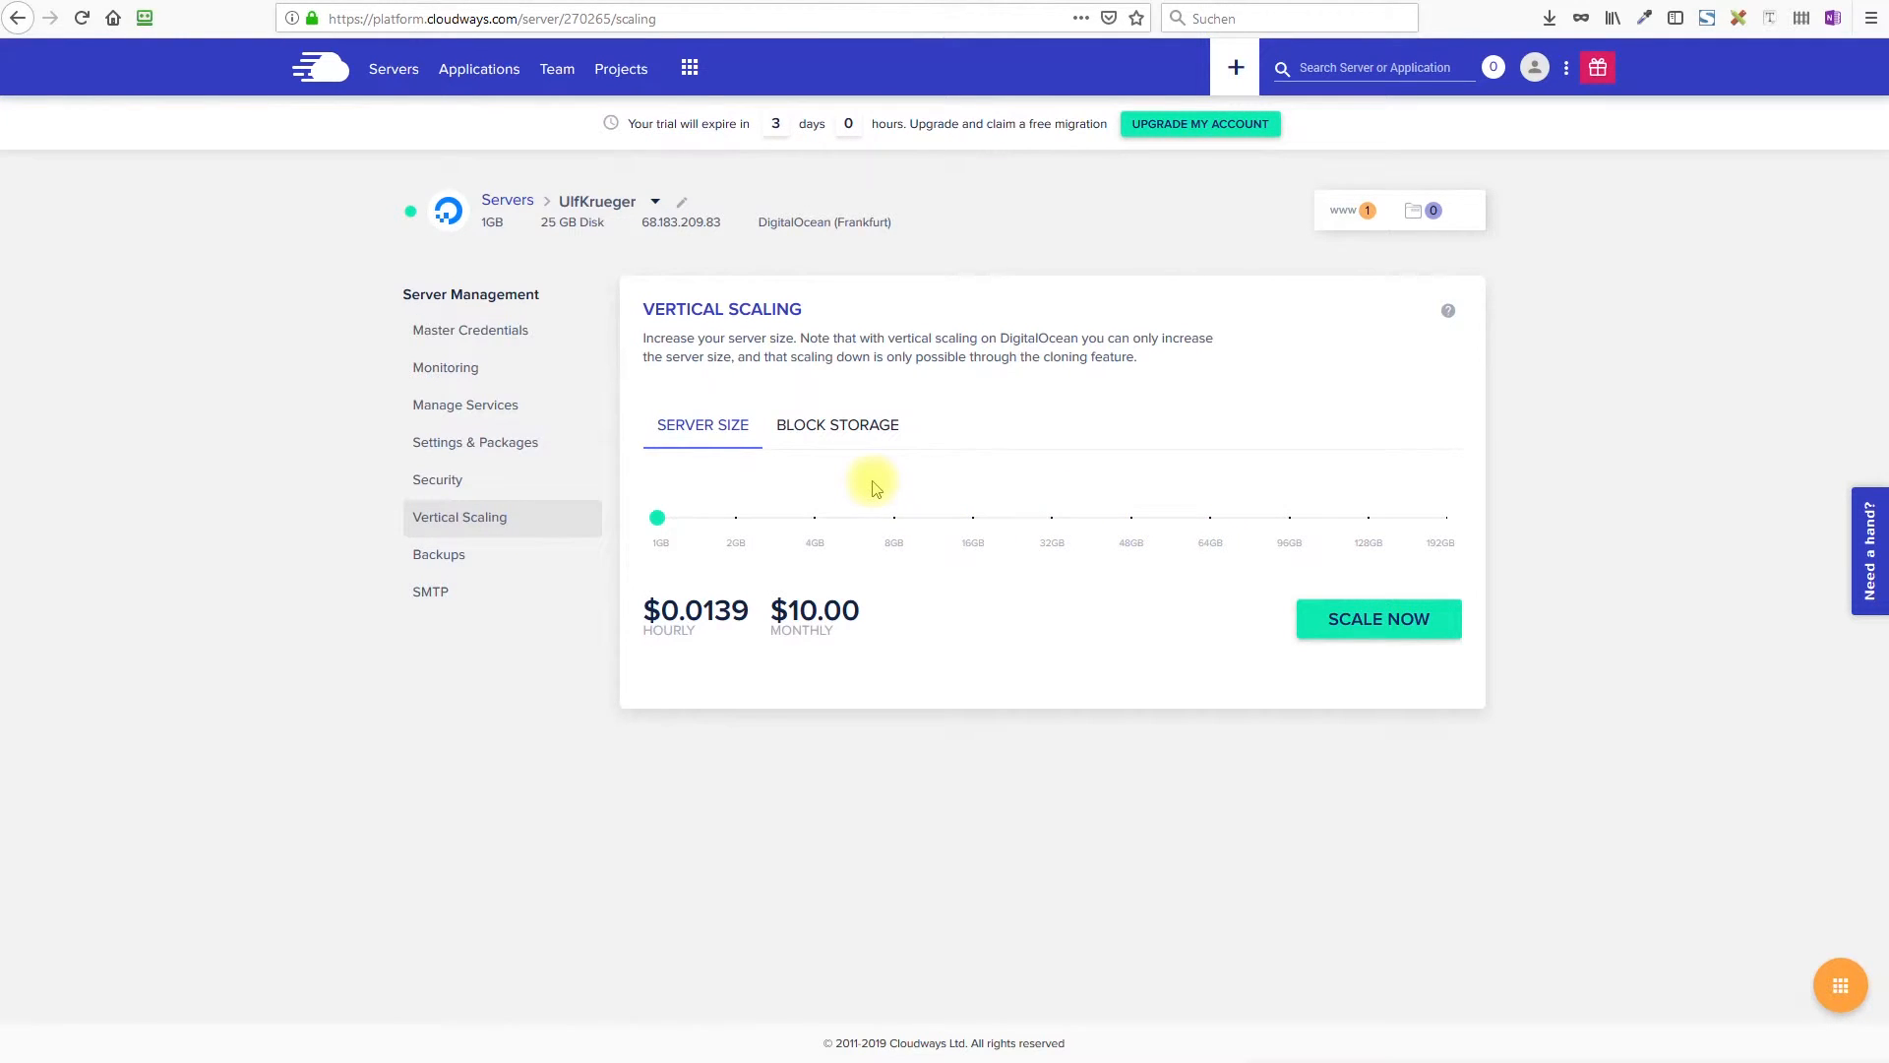
{"action": "left_click", "coordinate": [455, 555]}
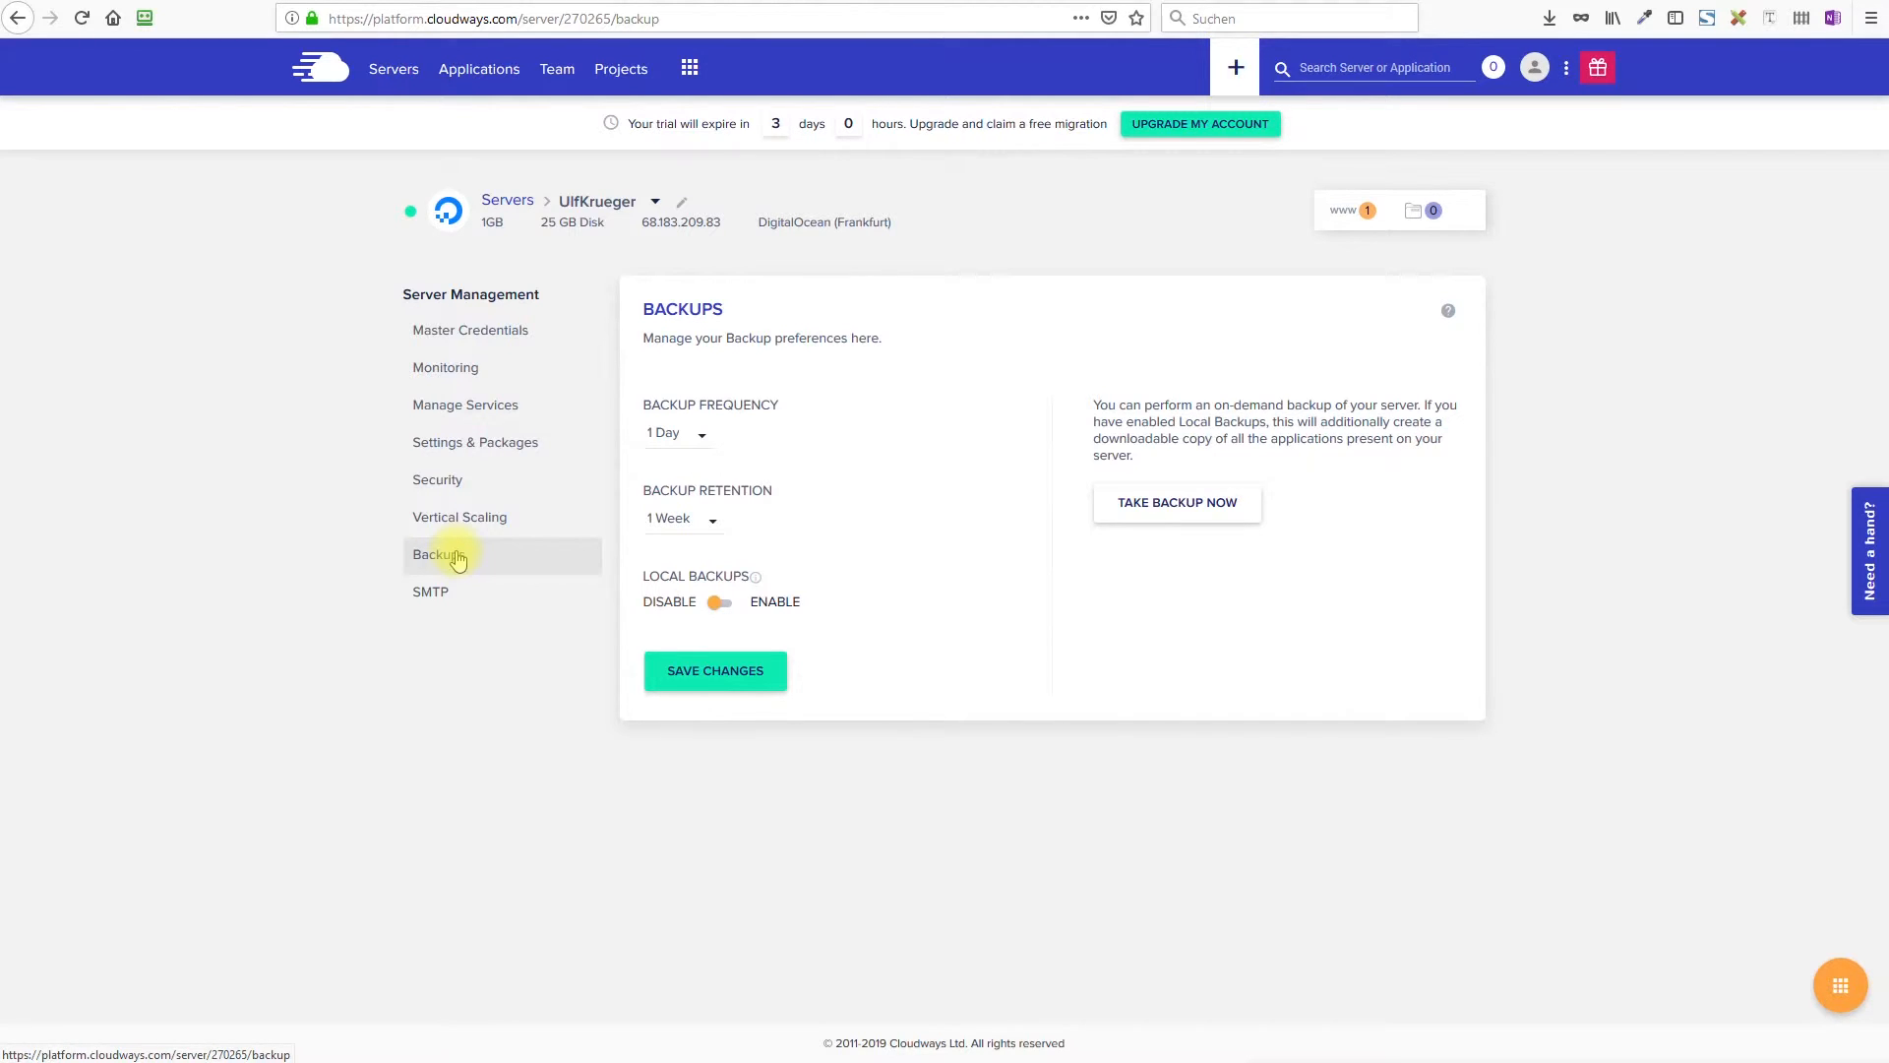
{"action": "left_click", "coordinate": [425, 602]}
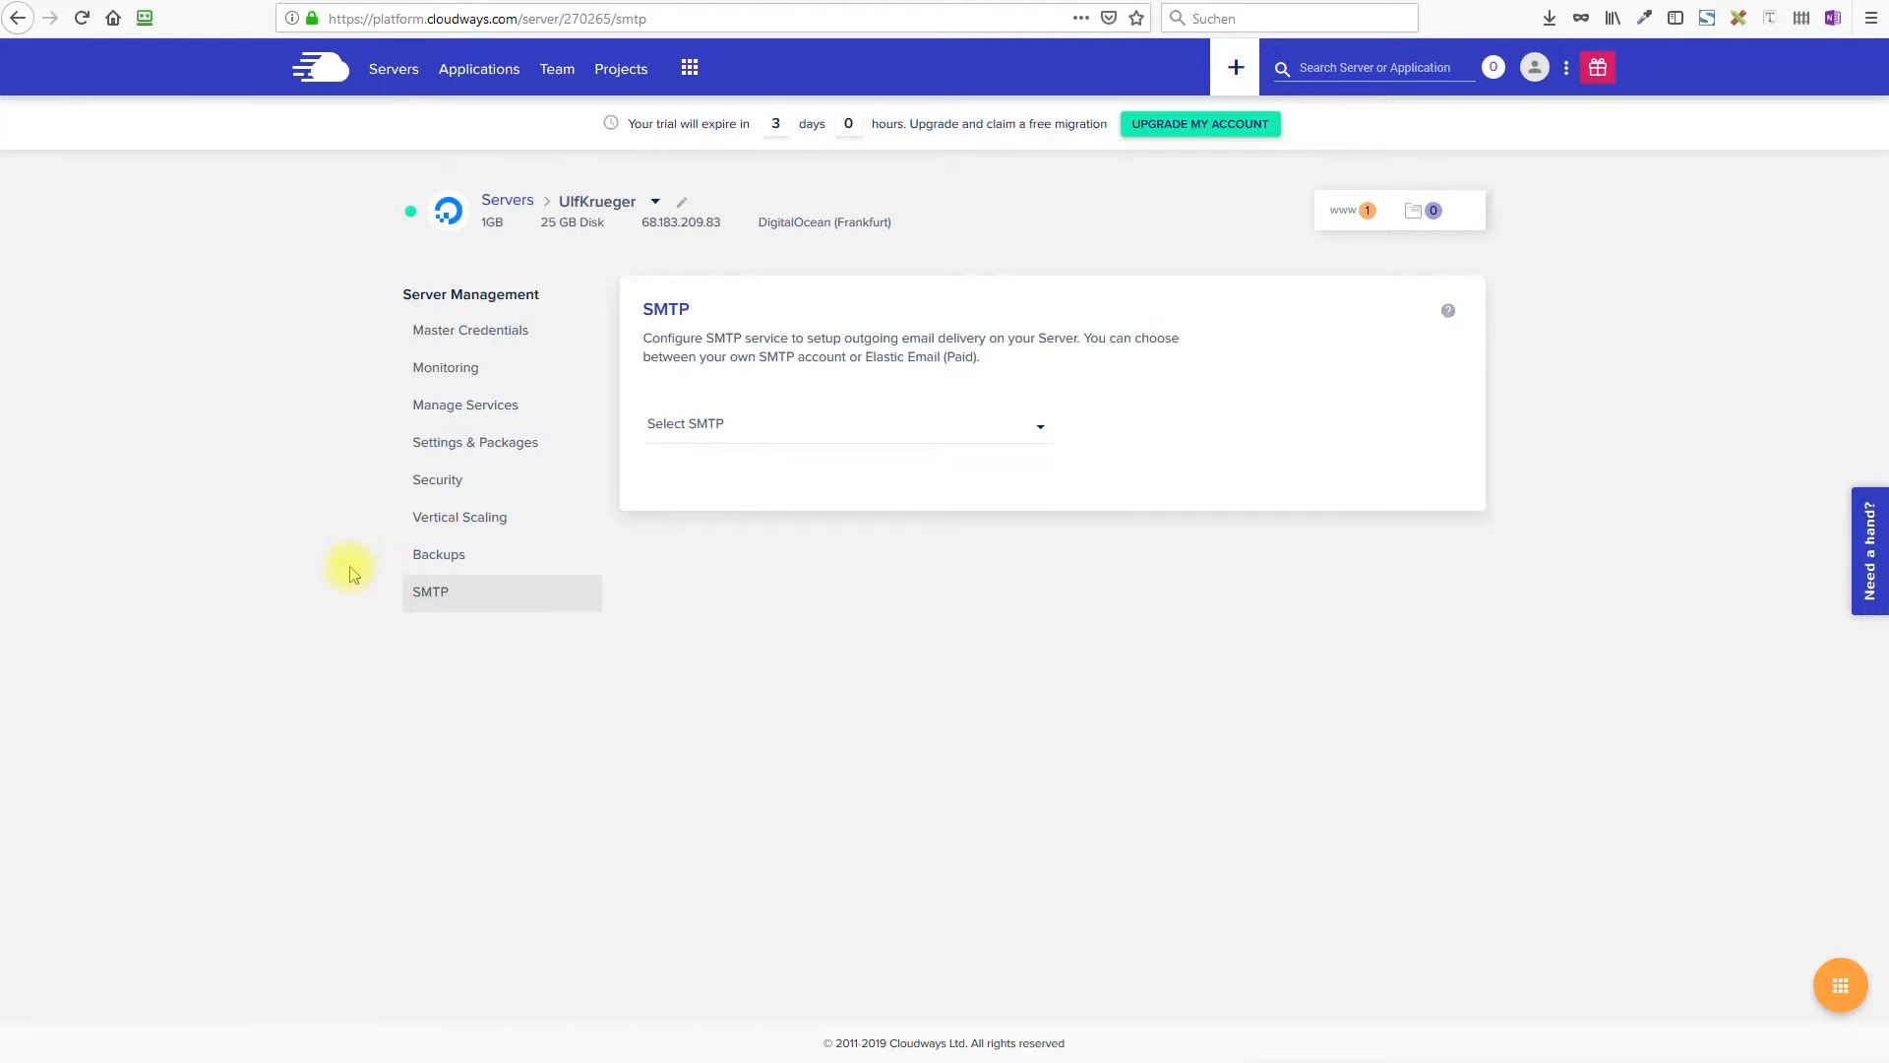
{"action": "left_click", "coordinate": [488, 71]}
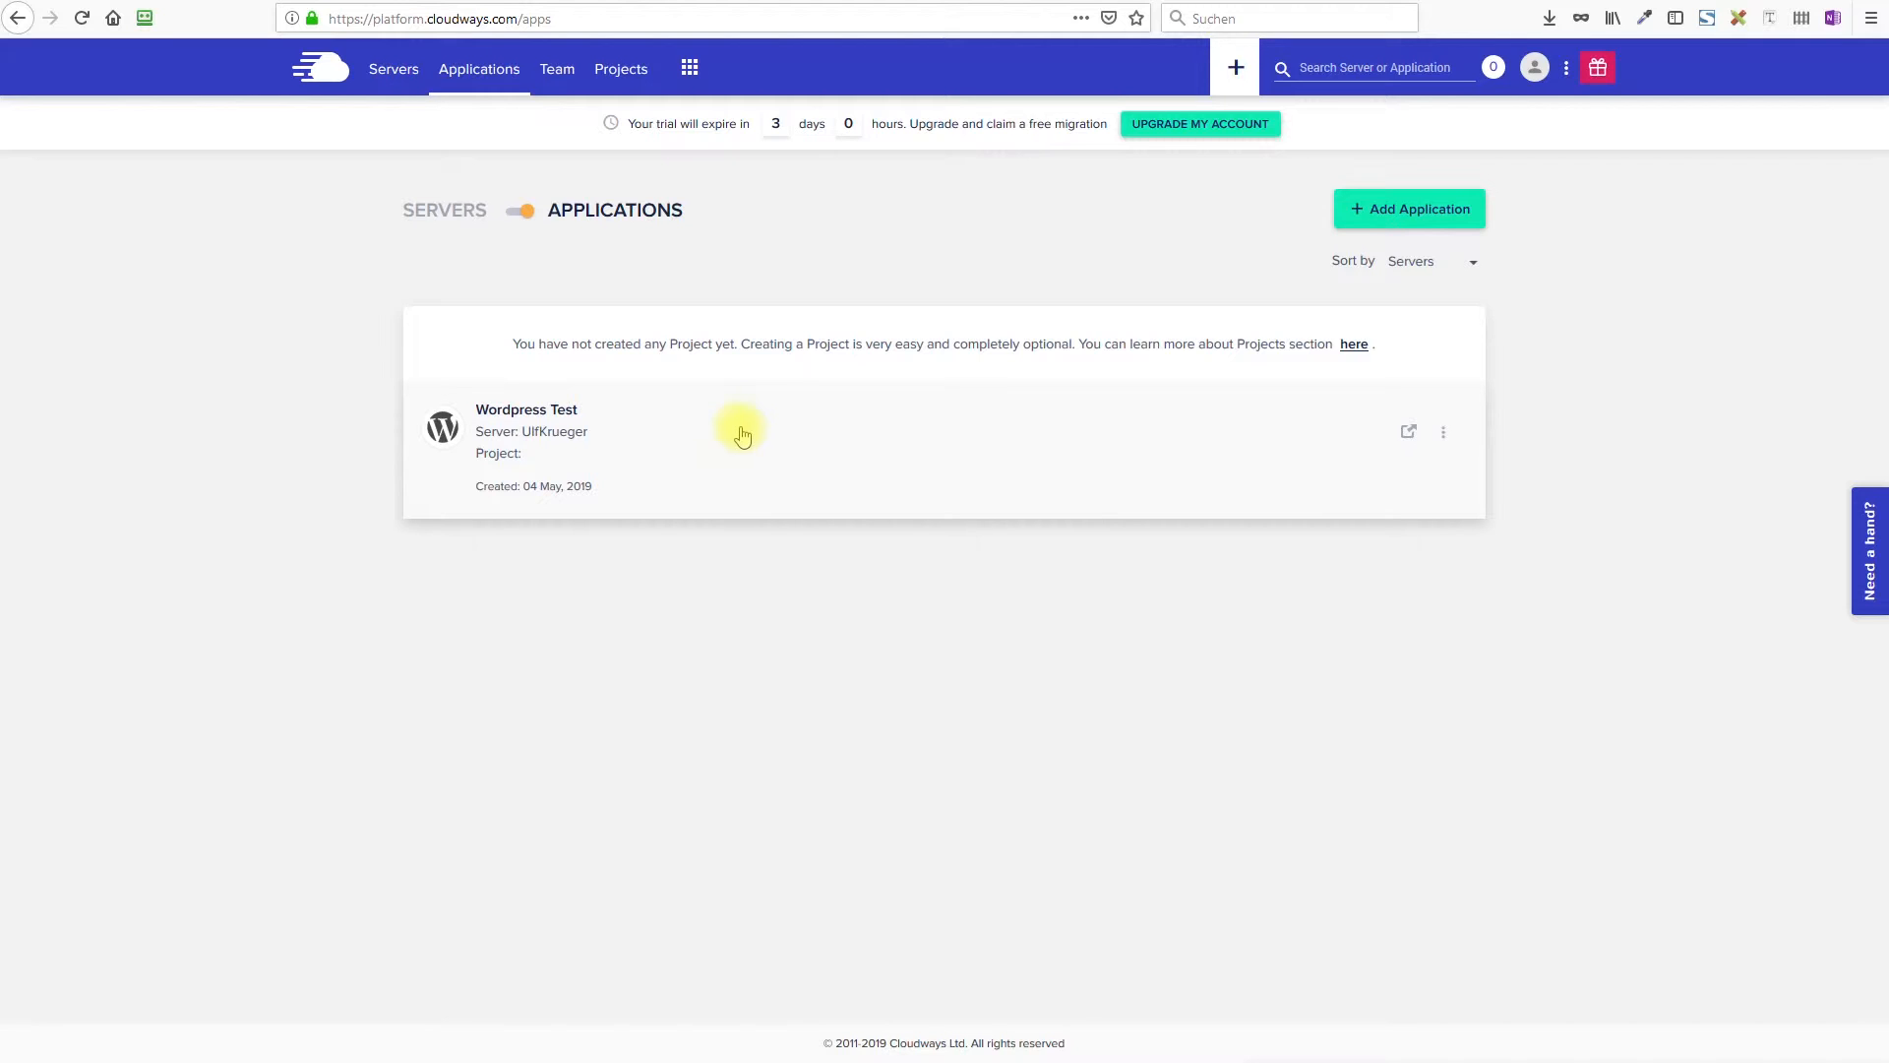
{"action": "left_click", "coordinate": [526, 411]}
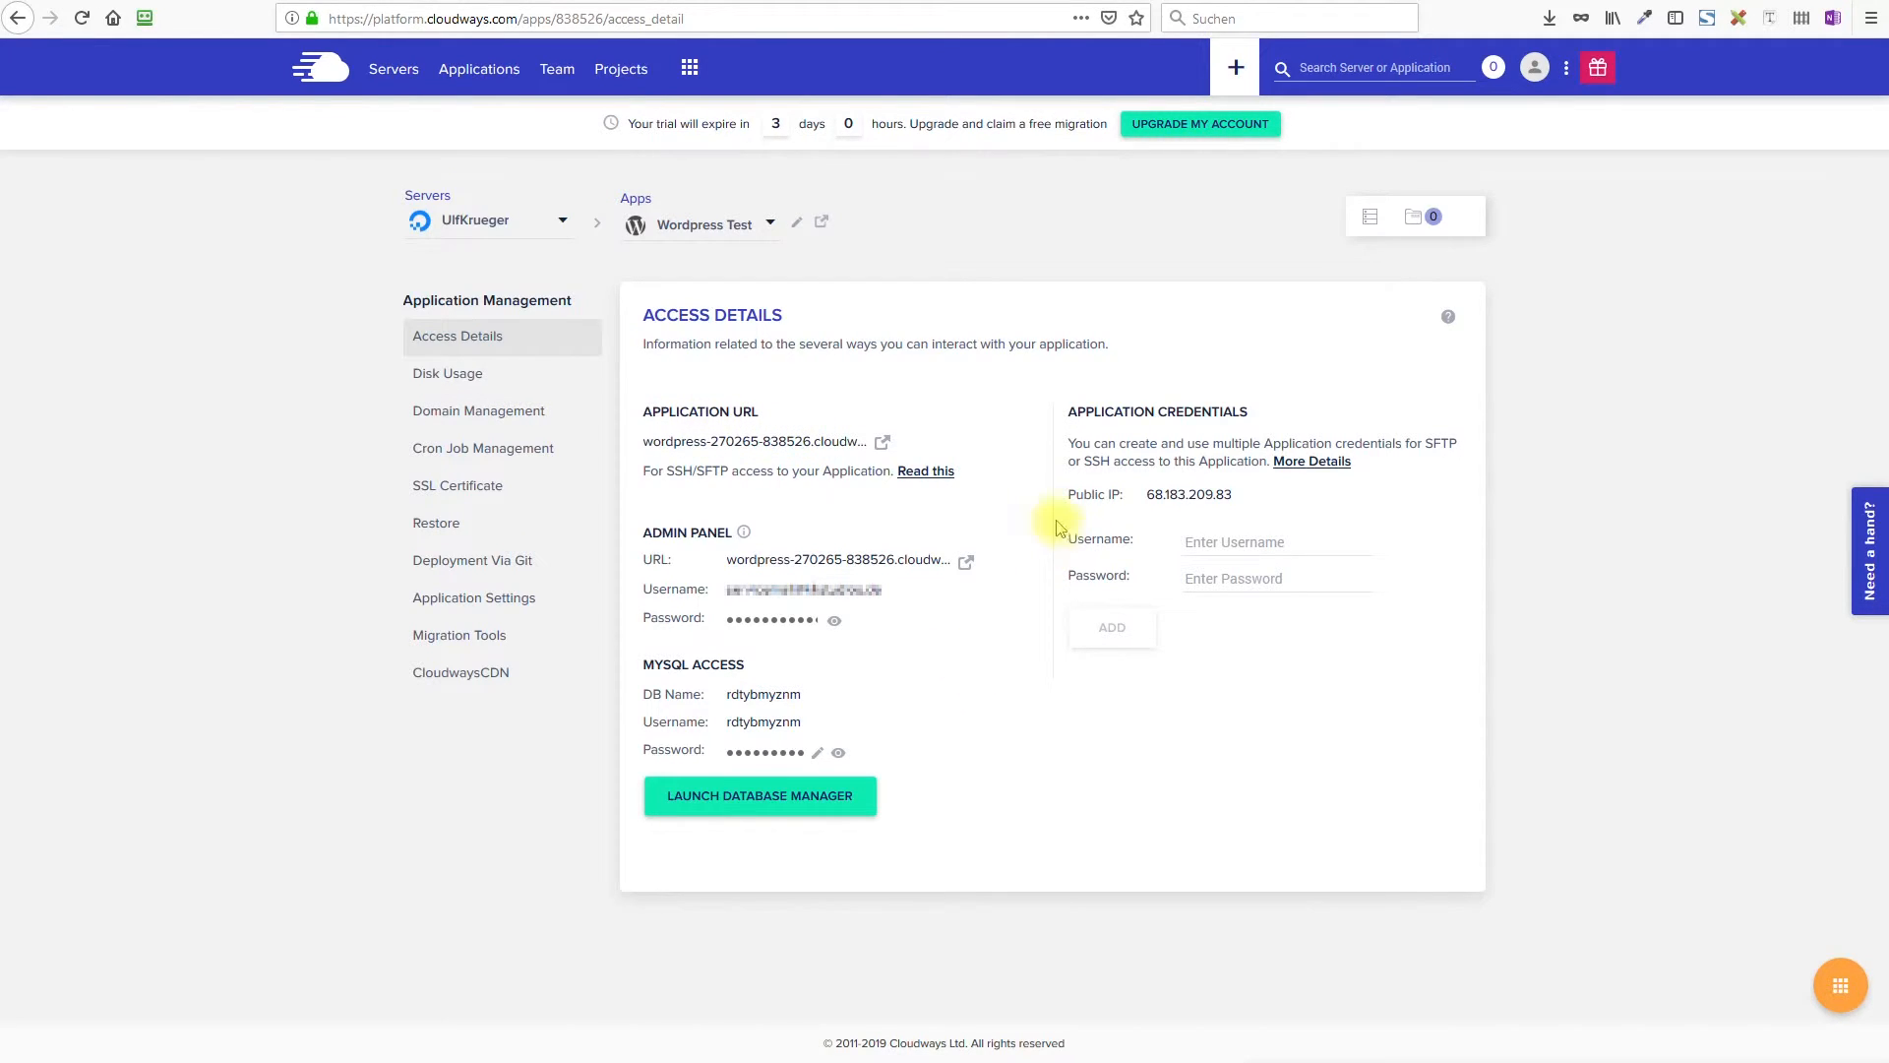
{"action": "left_click", "coordinate": [884, 444]}
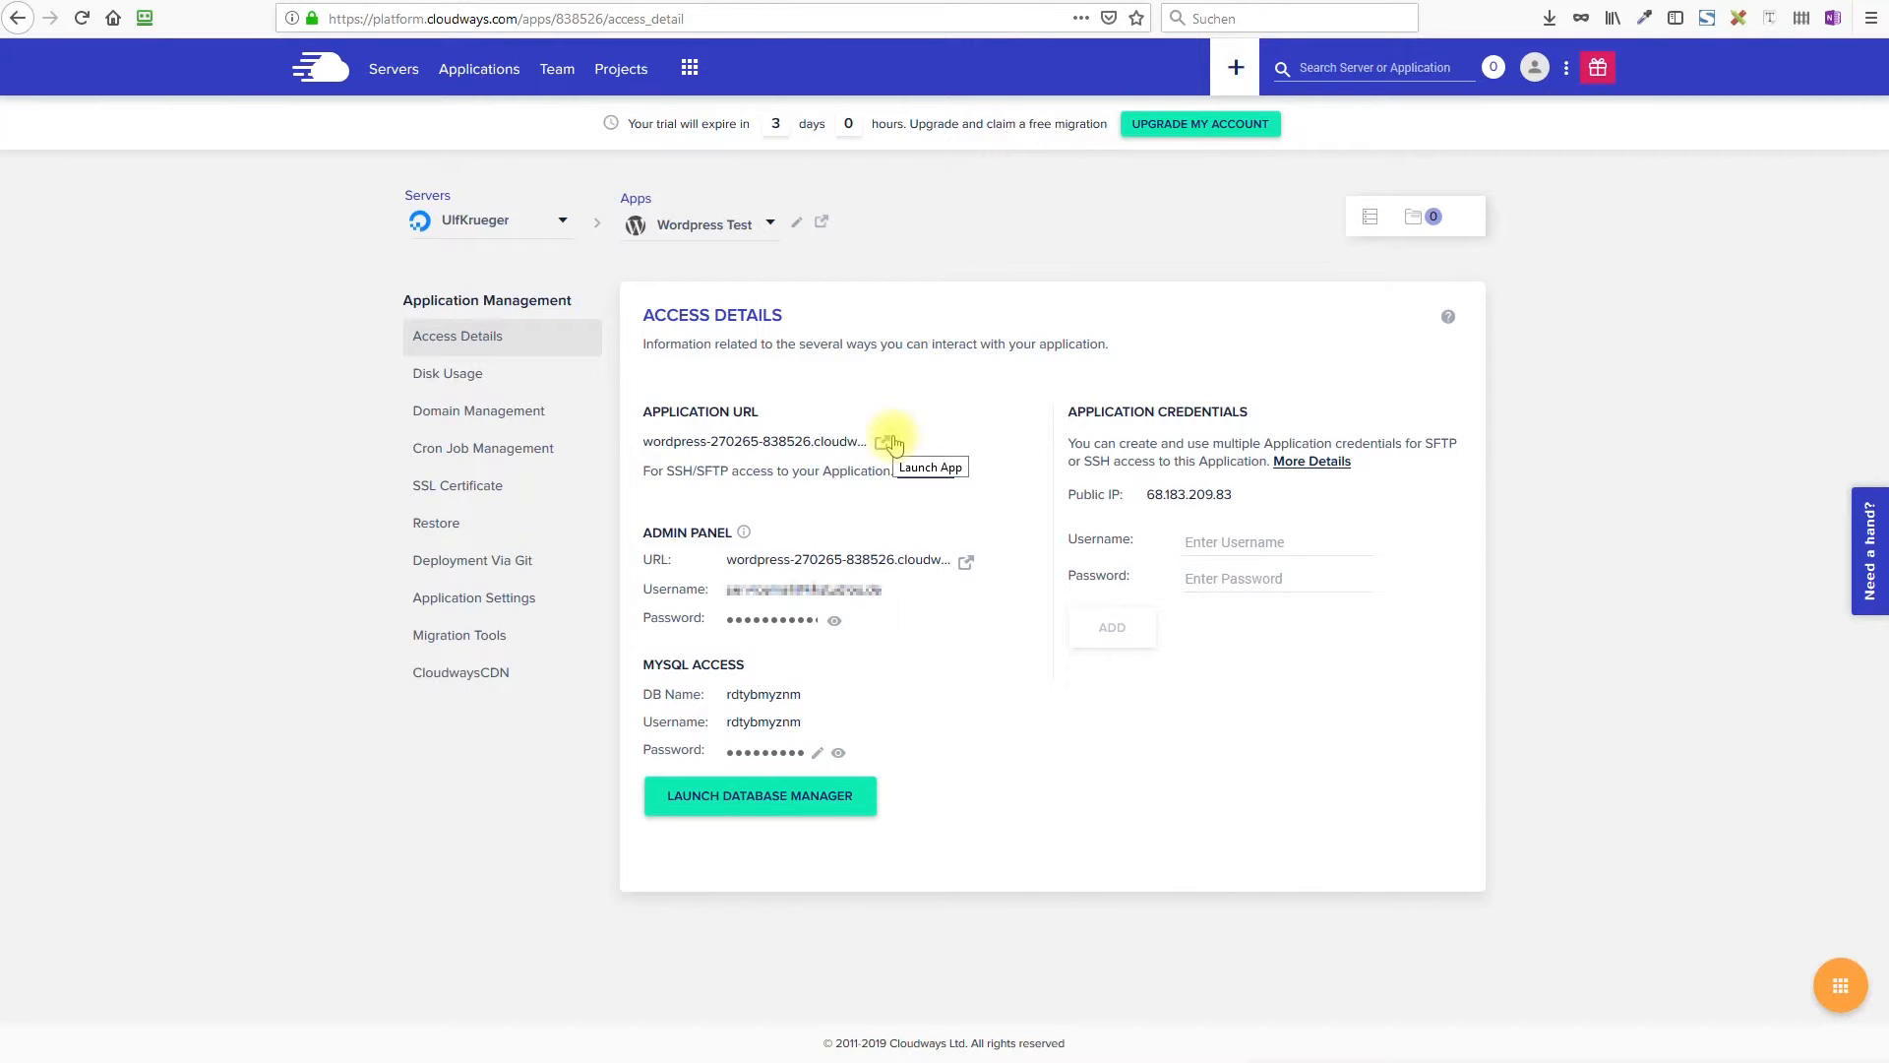
{"action": "left_click", "coordinate": [886, 442]}
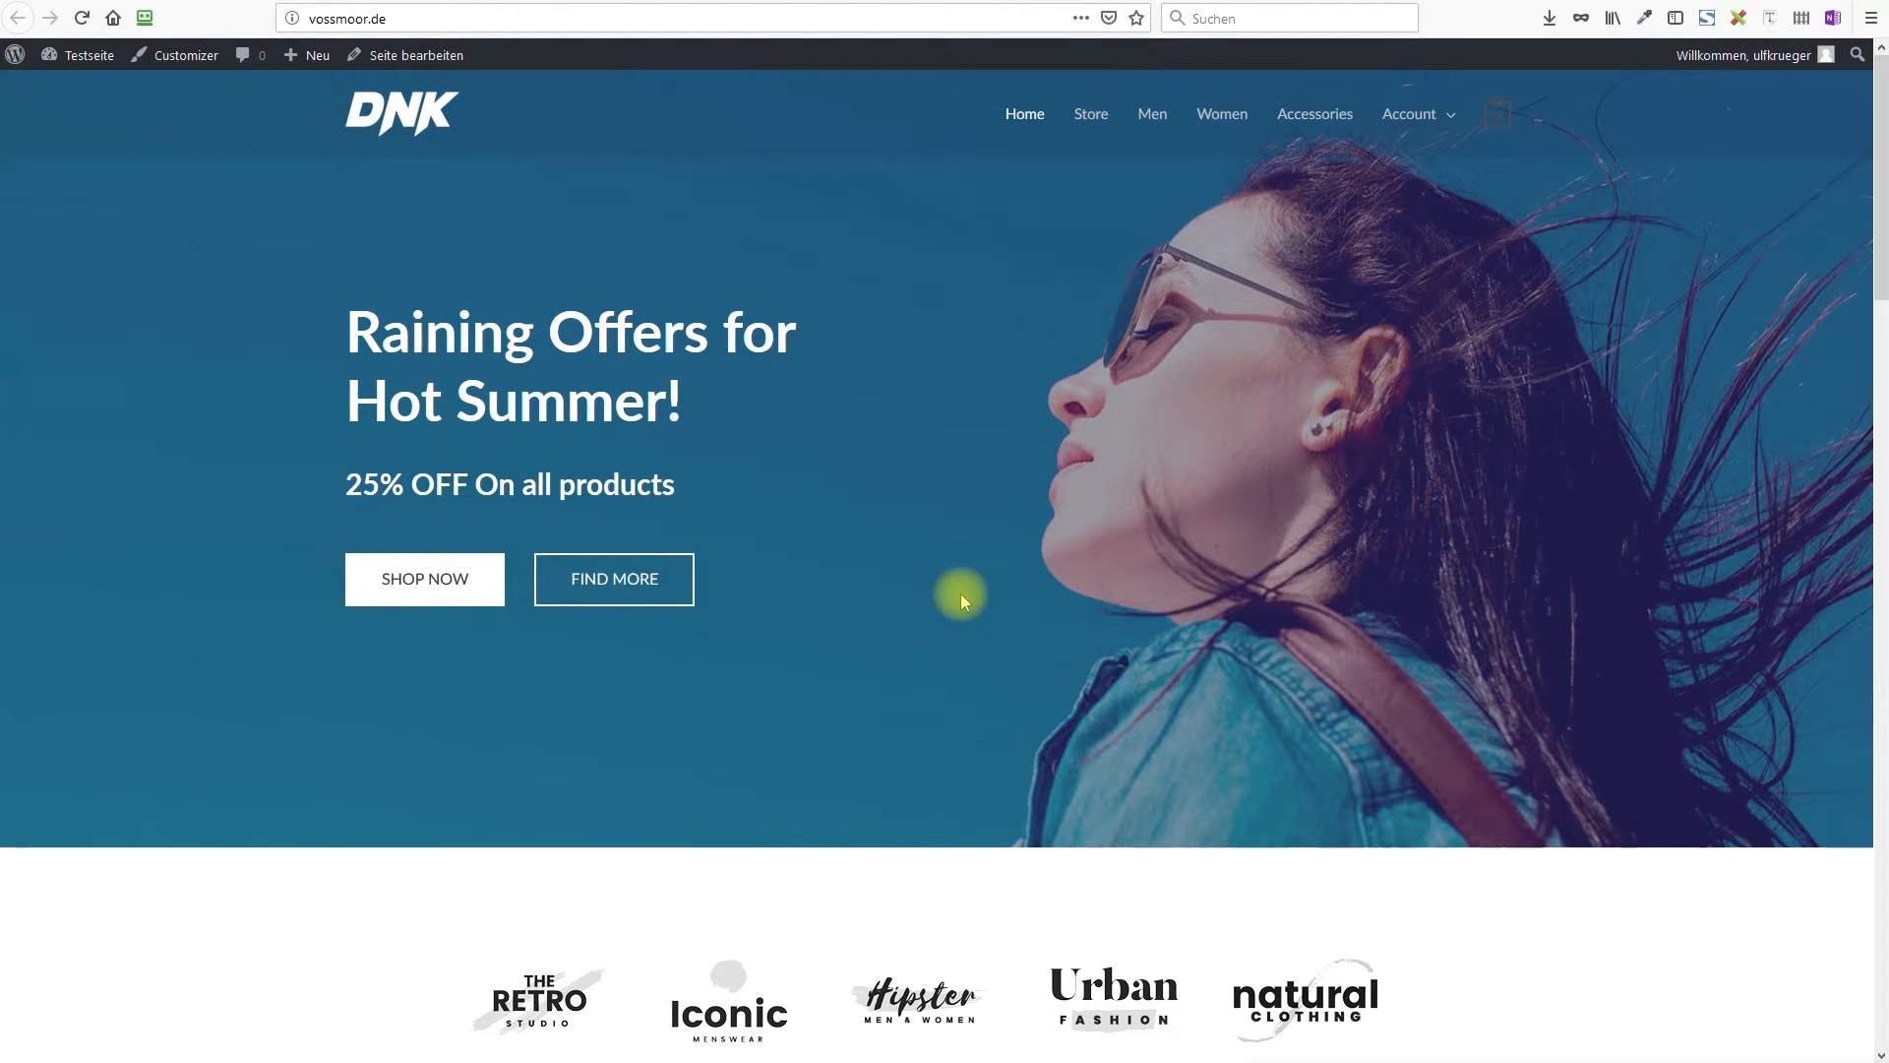
Scroll through the vossmoor.de home page checking brand logos, promo tiles, Featured Products and footer
{"action": "scroll", "coordinate": [962, 597], "scroll_direction": "down", "scroll_amount": 6}
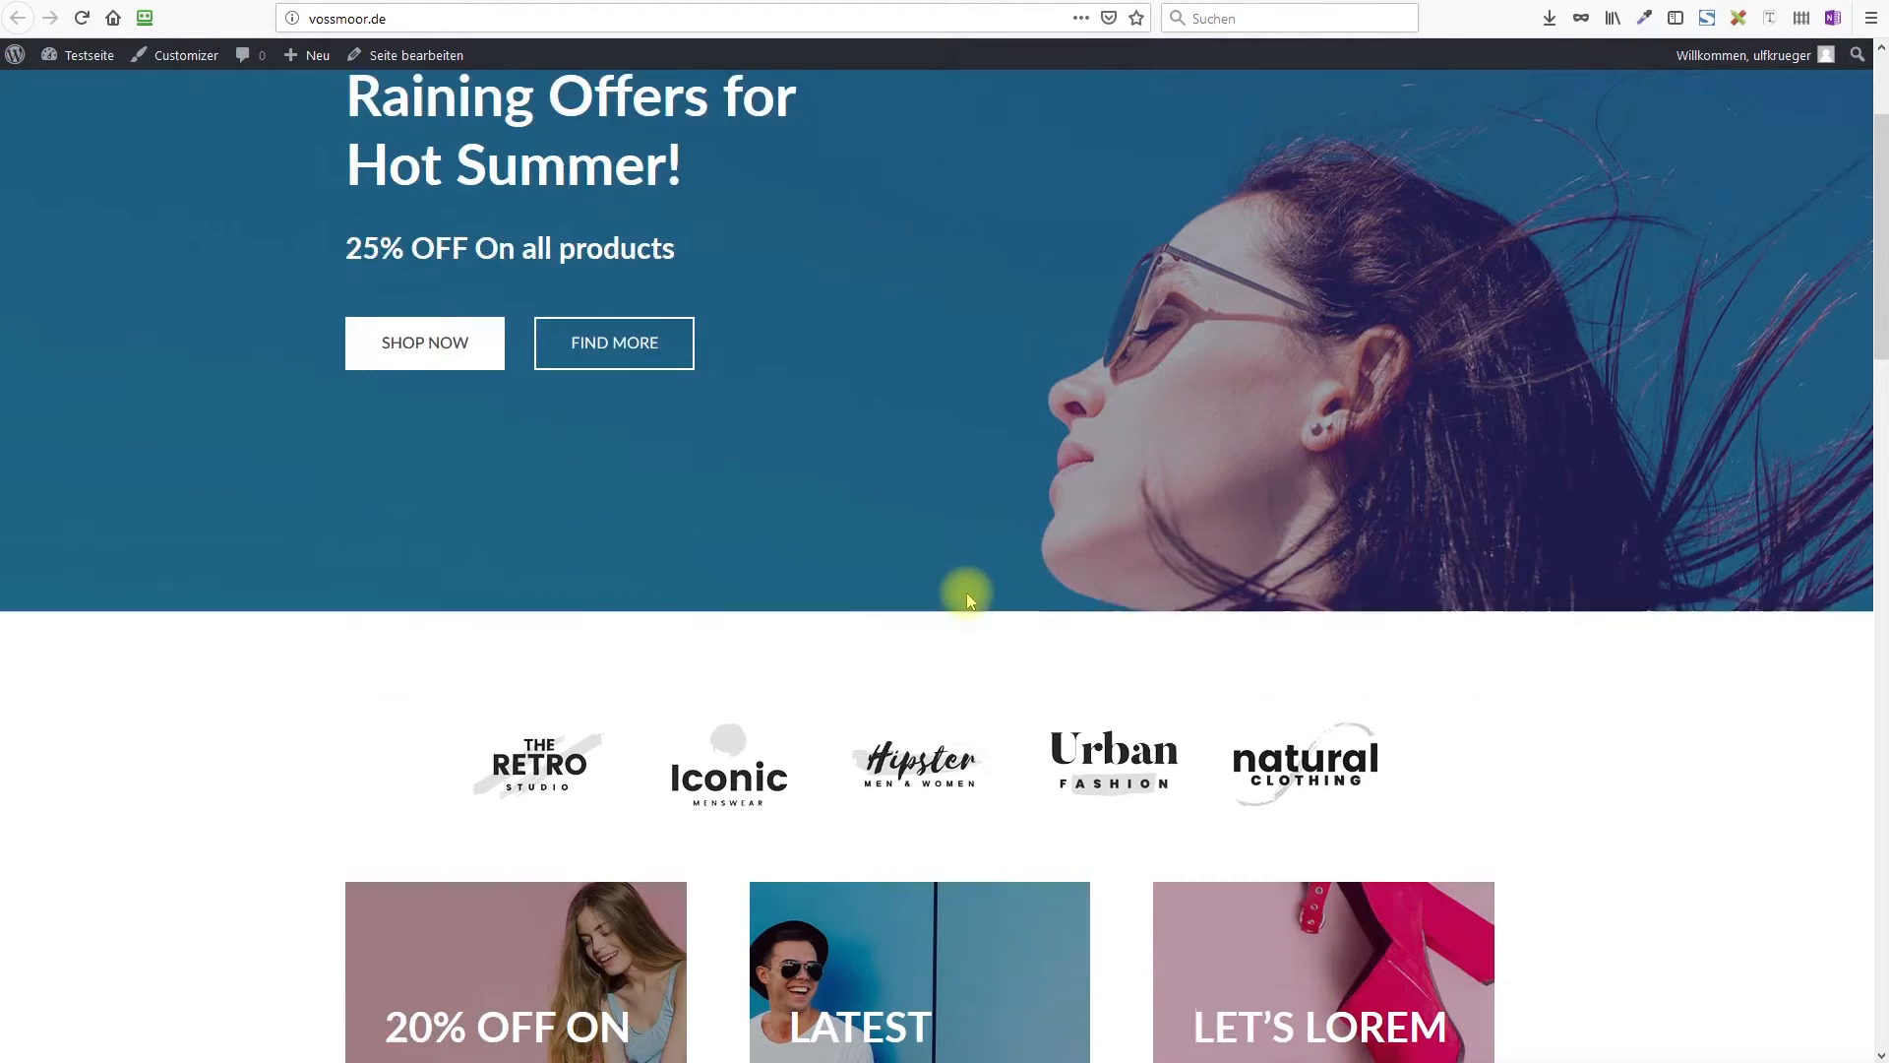
{"action": "scroll", "coordinate": [966, 593], "scroll_direction": "down", "scroll_amount": 4}
{"action": "scroll", "coordinate": [966, 593], "scroll_direction": "up", "scroll_amount": 15}
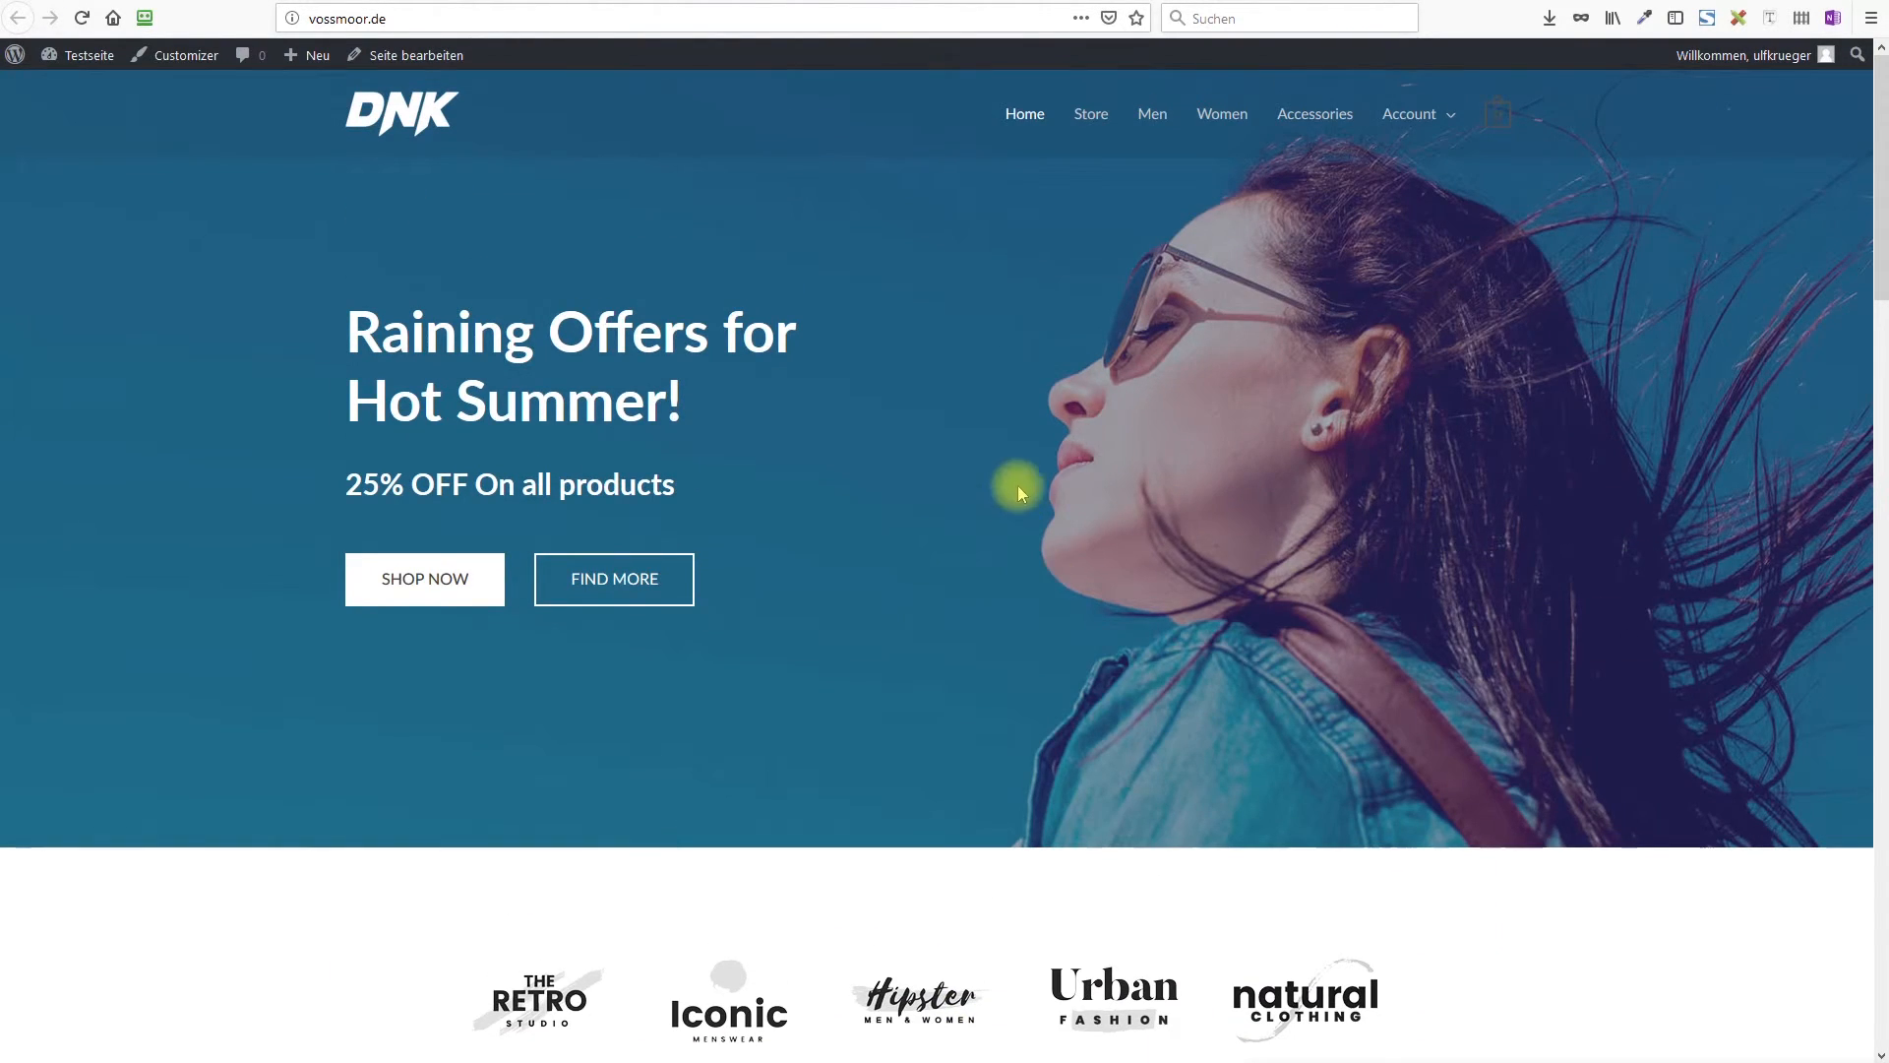
{"action": "scroll", "coordinate": [978, 571], "scroll_direction": "down", "scroll_amount": 4}
{"action": "scroll", "coordinate": [979, 571], "scroll_direction": "up", "scroll_amount": 1}
{"action": "scroll", "coordinate": [979, 571], "scroll_direction": "down", "scroll_amount": 2}
{"action": "scroll", "coordinate": [1171, 594], "scroll_direction": "down", "scroll_amount": 8}
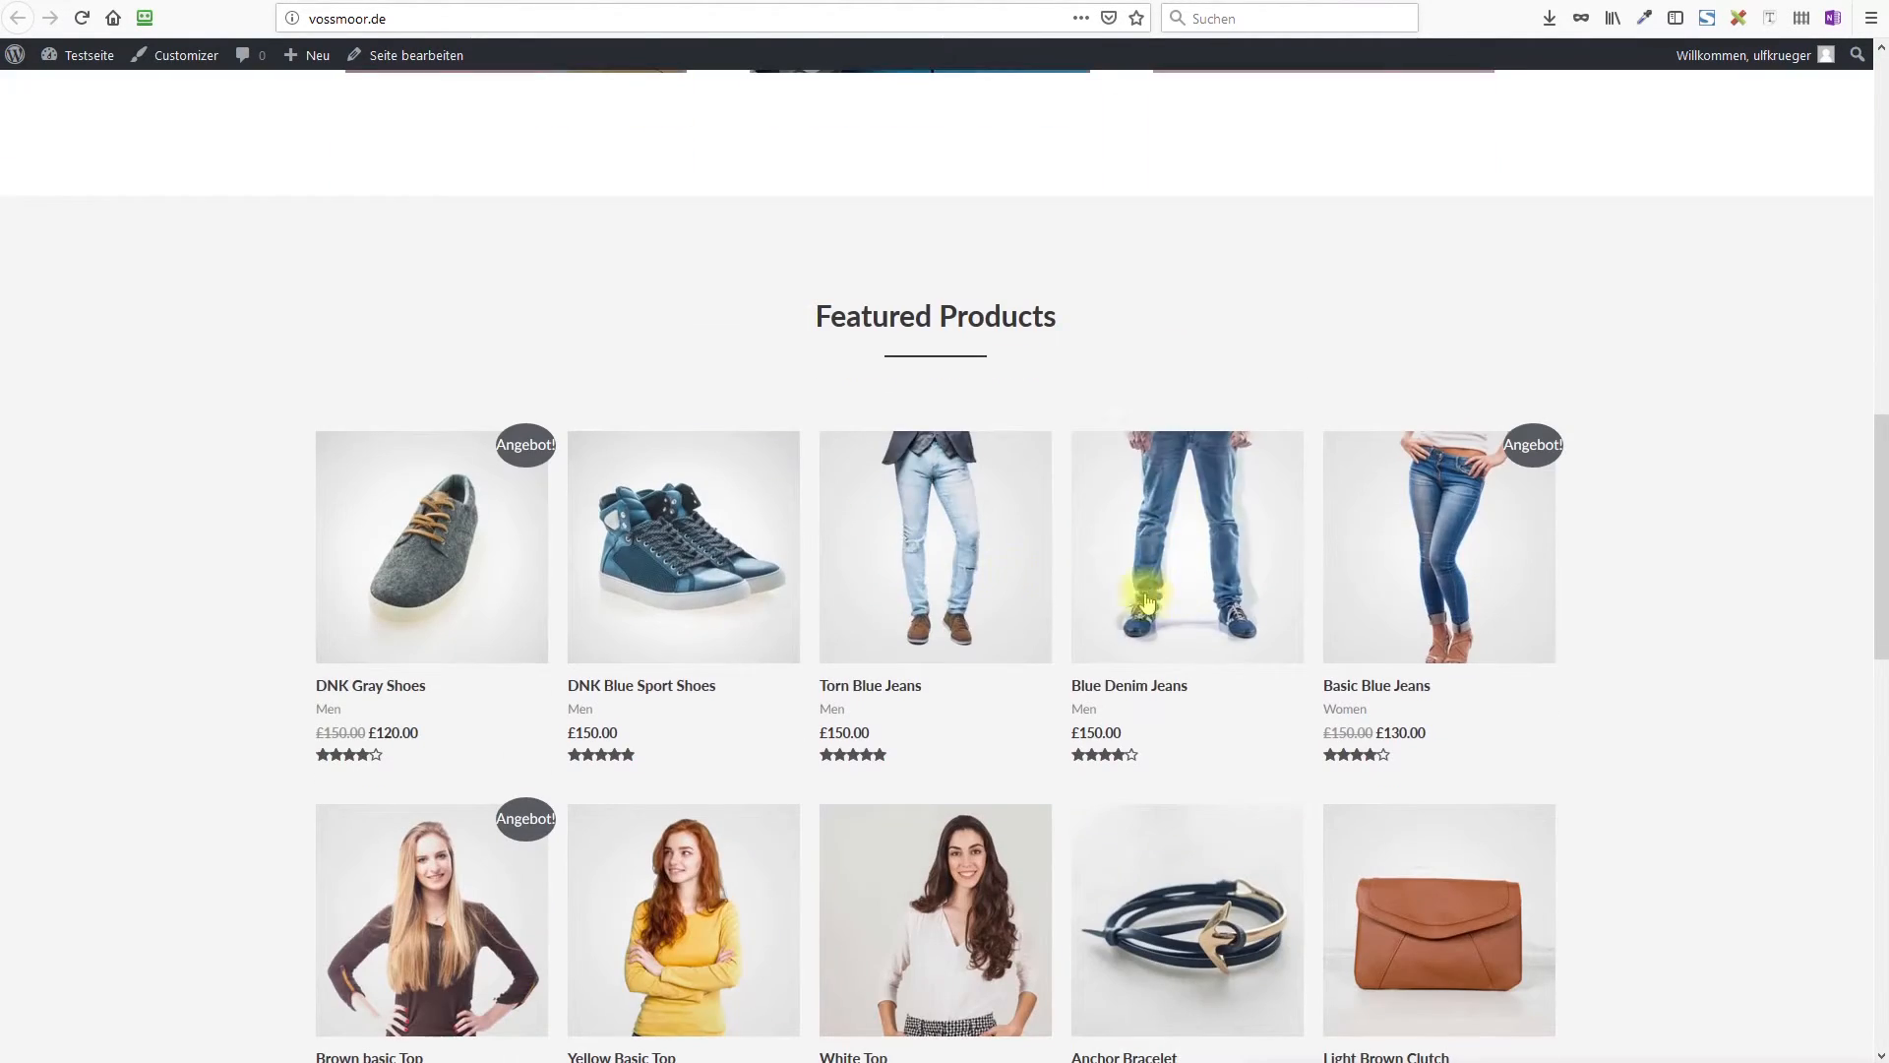
{"action": "scroll", "coordinate": [1013, 595], "scroll_direction": "down", "scroll_amount": 5}
{"action": "scroll", "coordinate": [1029, 620], "scroll_direction": "down", "scroll_amount": 9}
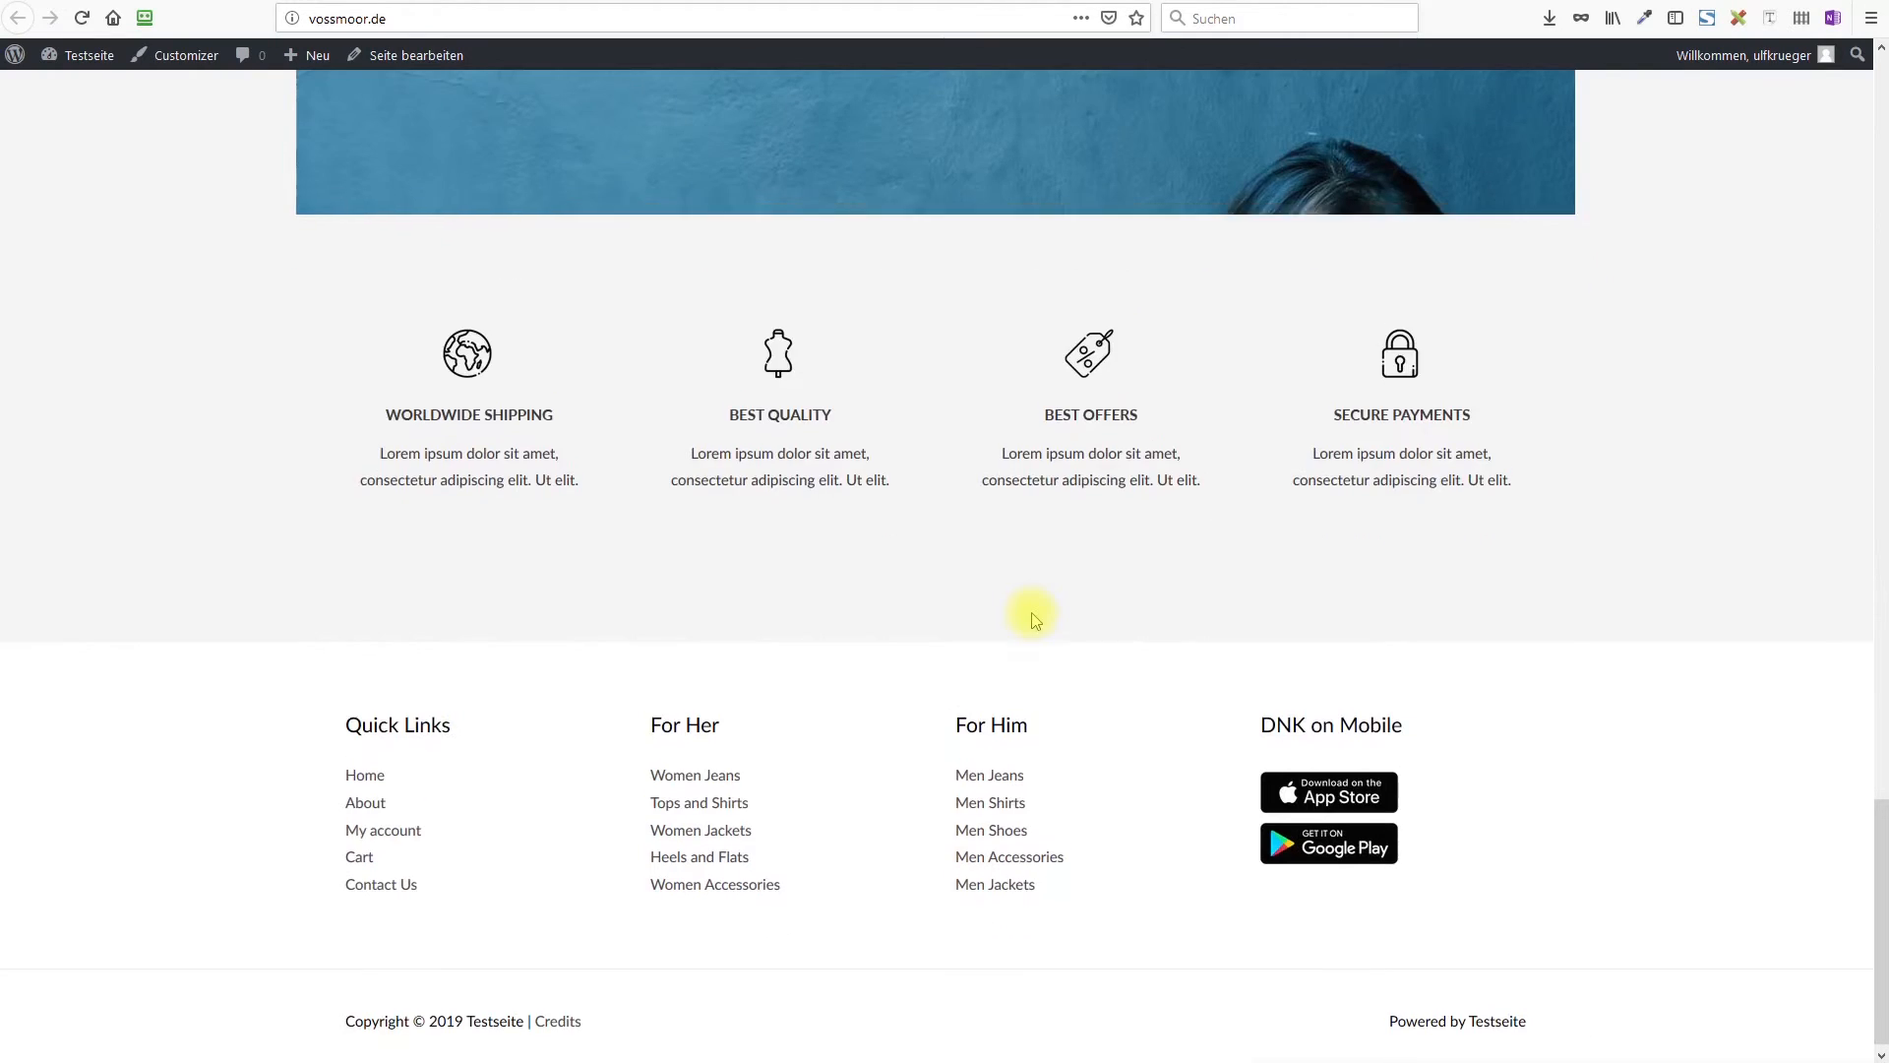
{"action": "scroll", "coordinate": [1032, 620], "scroll_direction": "up", "scroll_amount": 14}
{"action": "scroll", "coordinate": [1031, 620], "scroll_direction": "up", "scroll_amount": 13}
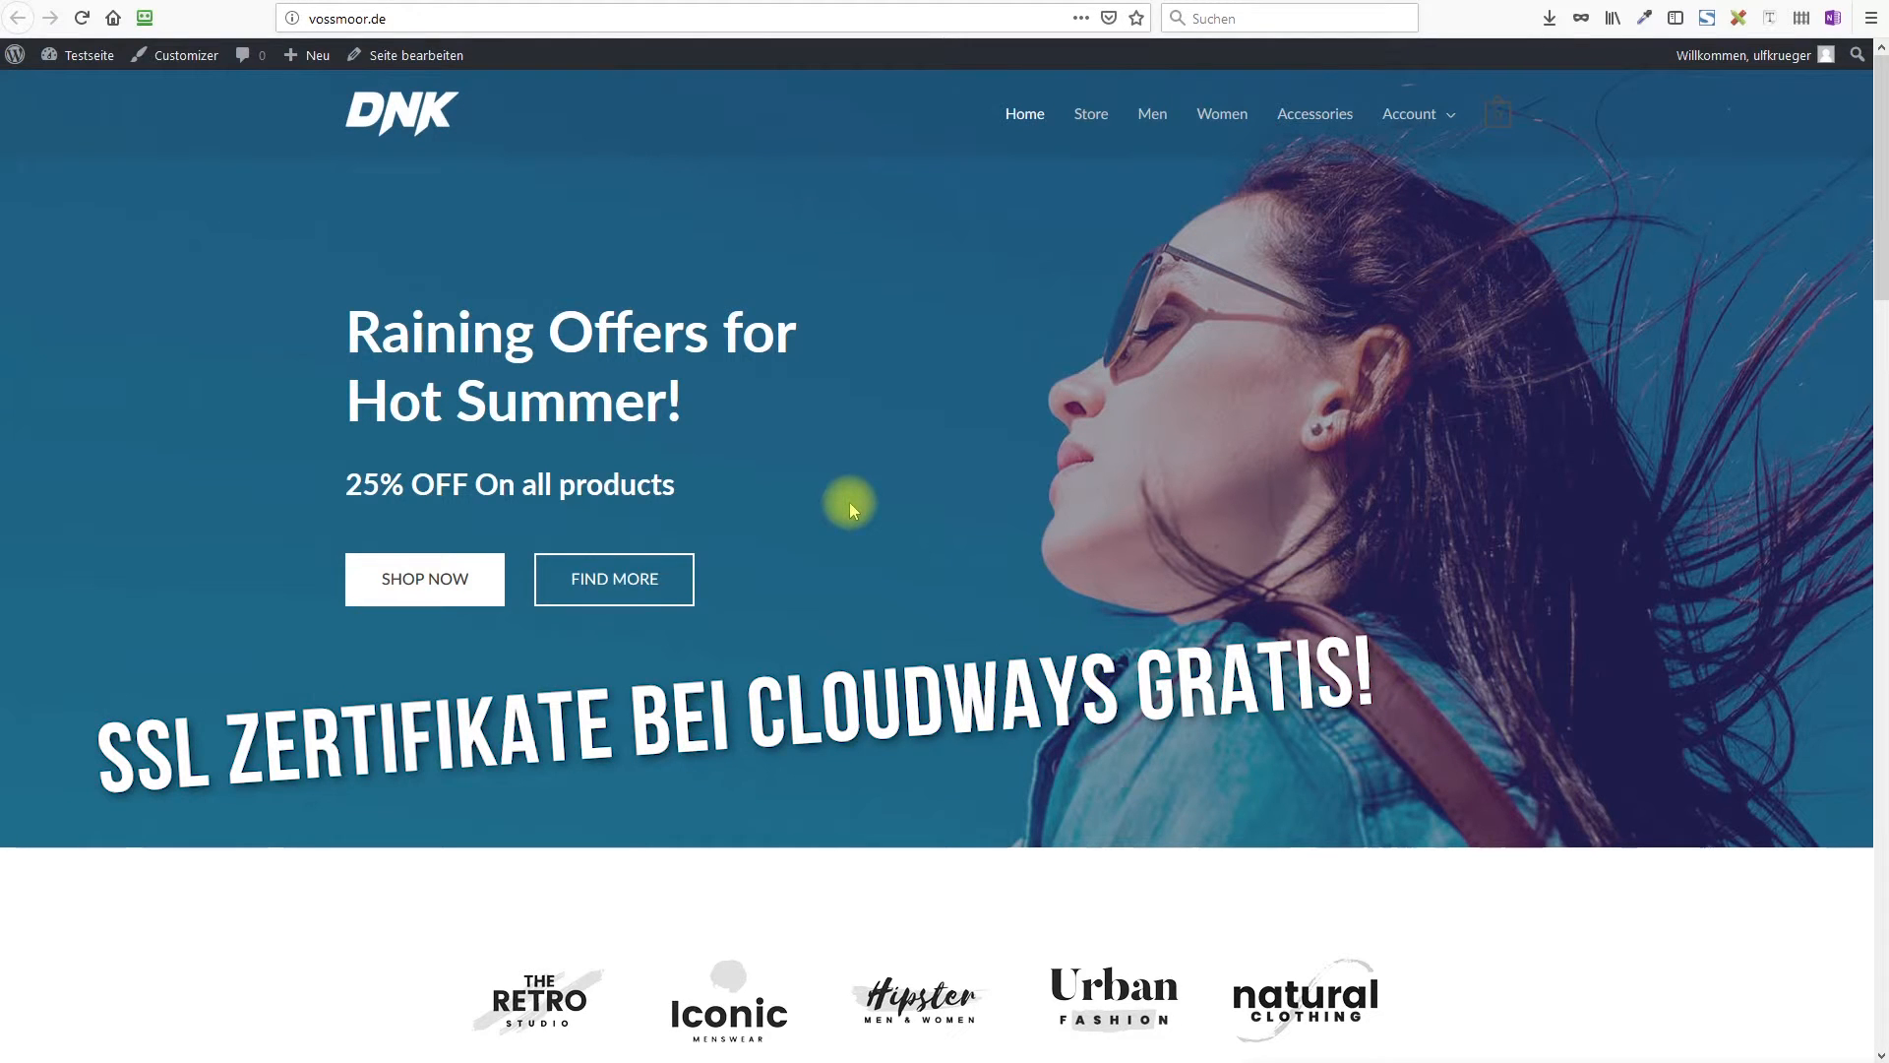
{"action": "scroll", "coordinate": [1092, 657], "scroll_direction": "down", "scroll_amount": 4}
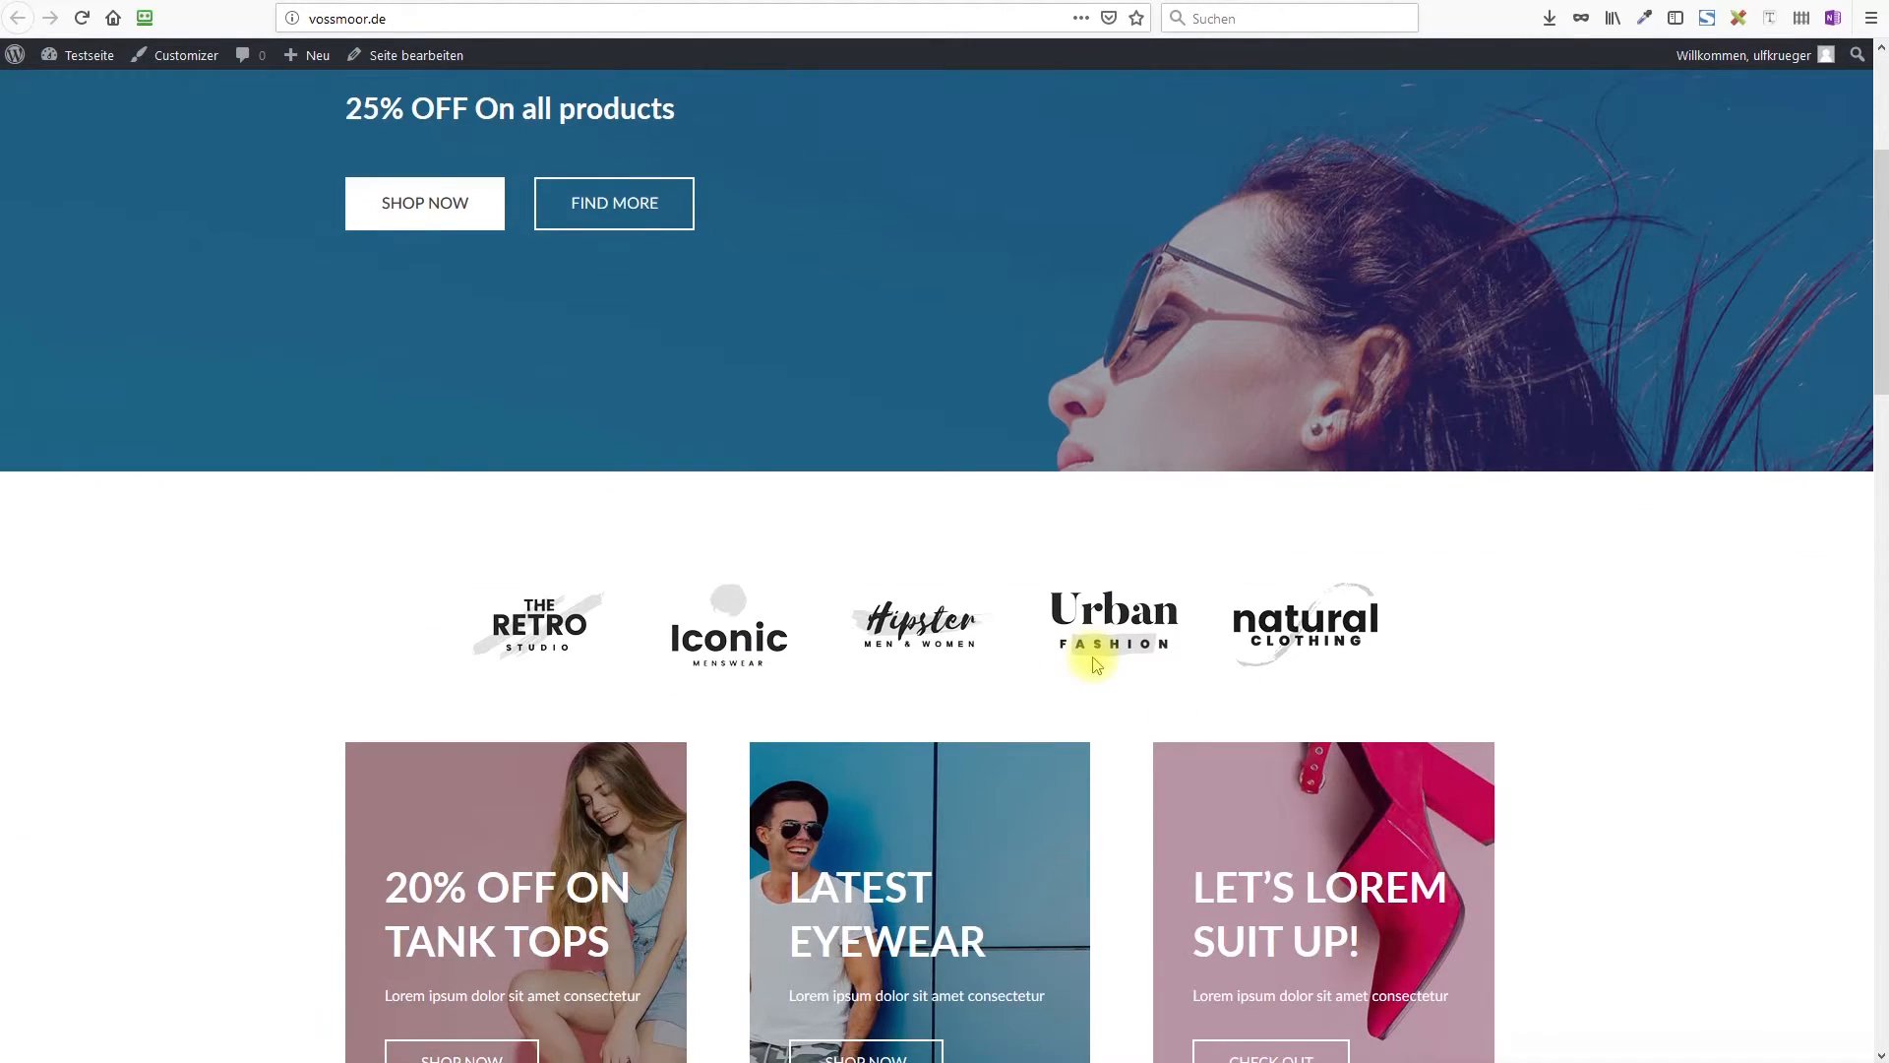
{"action": "scroll", "coordinate": [1095, 664], "scroll_direction": "down", "scroll_amount": 3}
{"action": "scroll", "coordinate": [1095, 664], "scroll_direction": "down", "scroll_amount": 15}
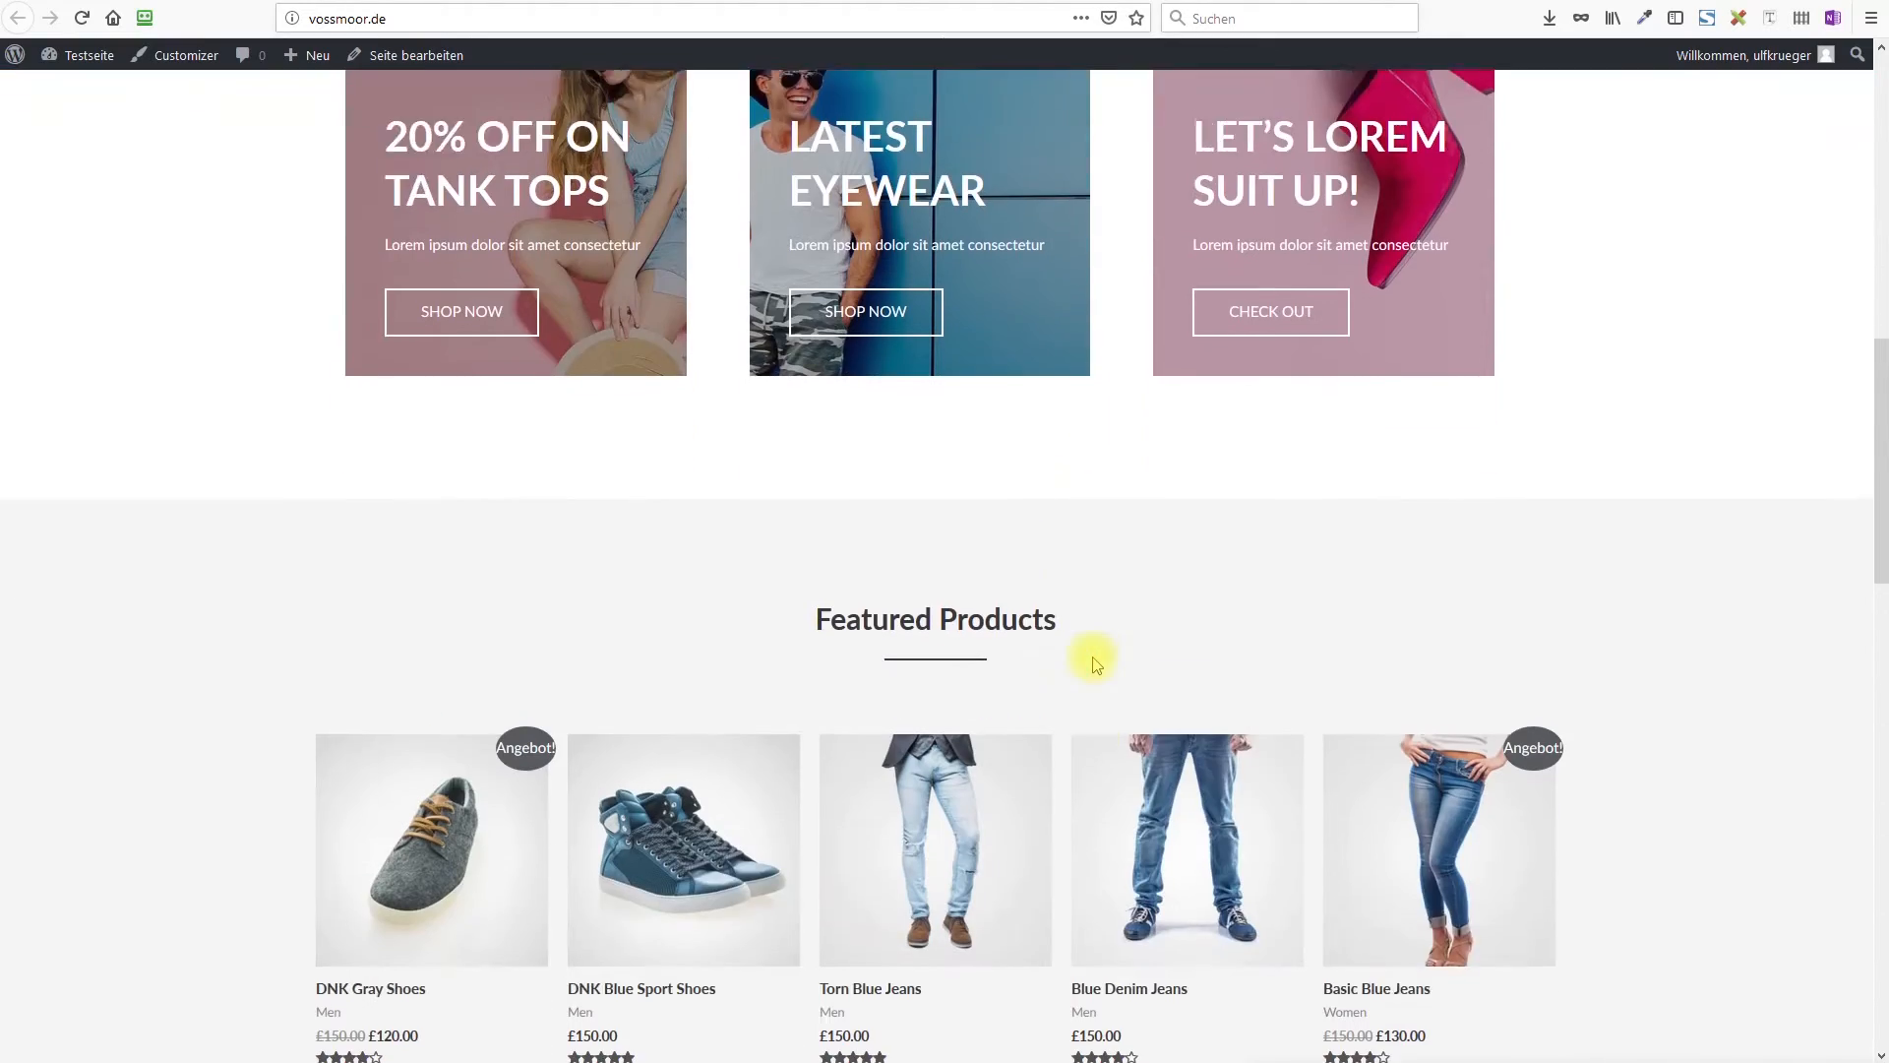
{"action": "scroll", "coordinate": [1096, 665], "scroll_direction": "down", "scroll_amount": 5}
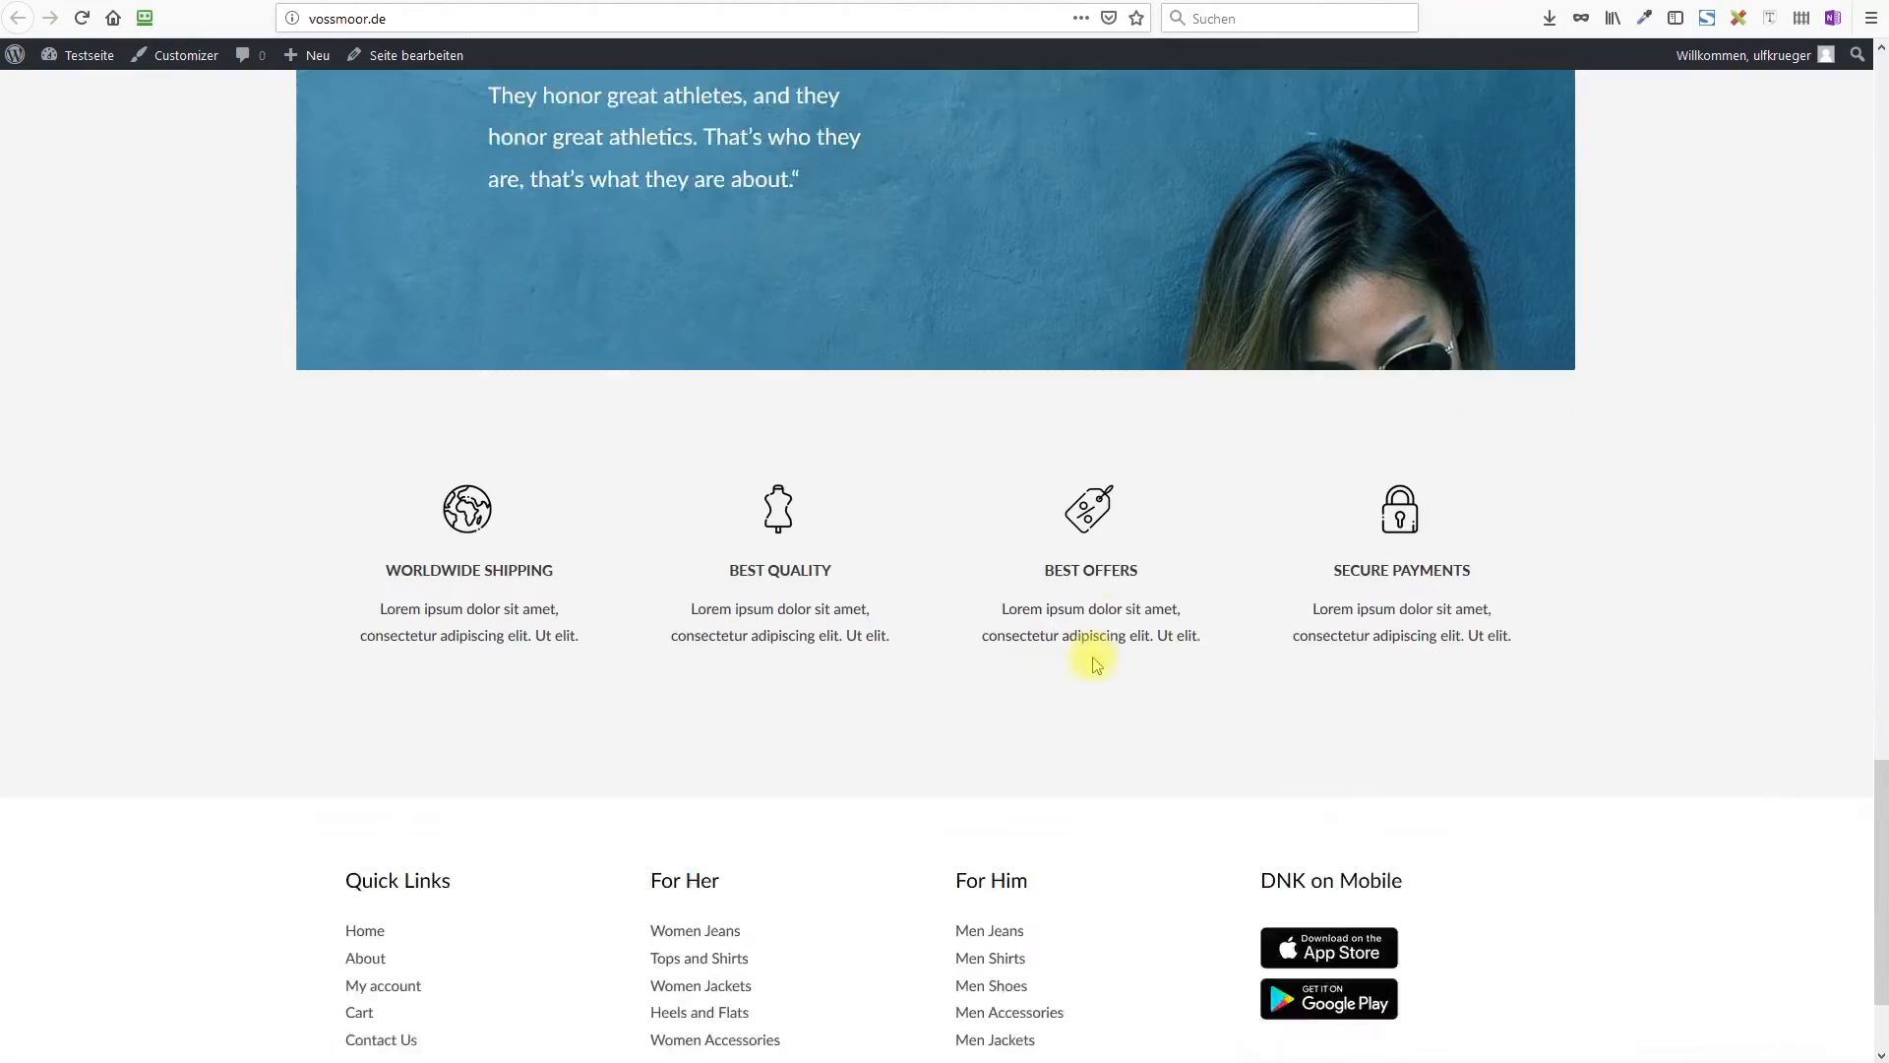
{"action": "scroll", "coordinate": [1096, 664], "scroll_direction": "up", "scroll_amount": 20}
{"action": "scroll", "coordinate": [1095, 664], "scroll_direction": "up", "scroll_amount": 6}
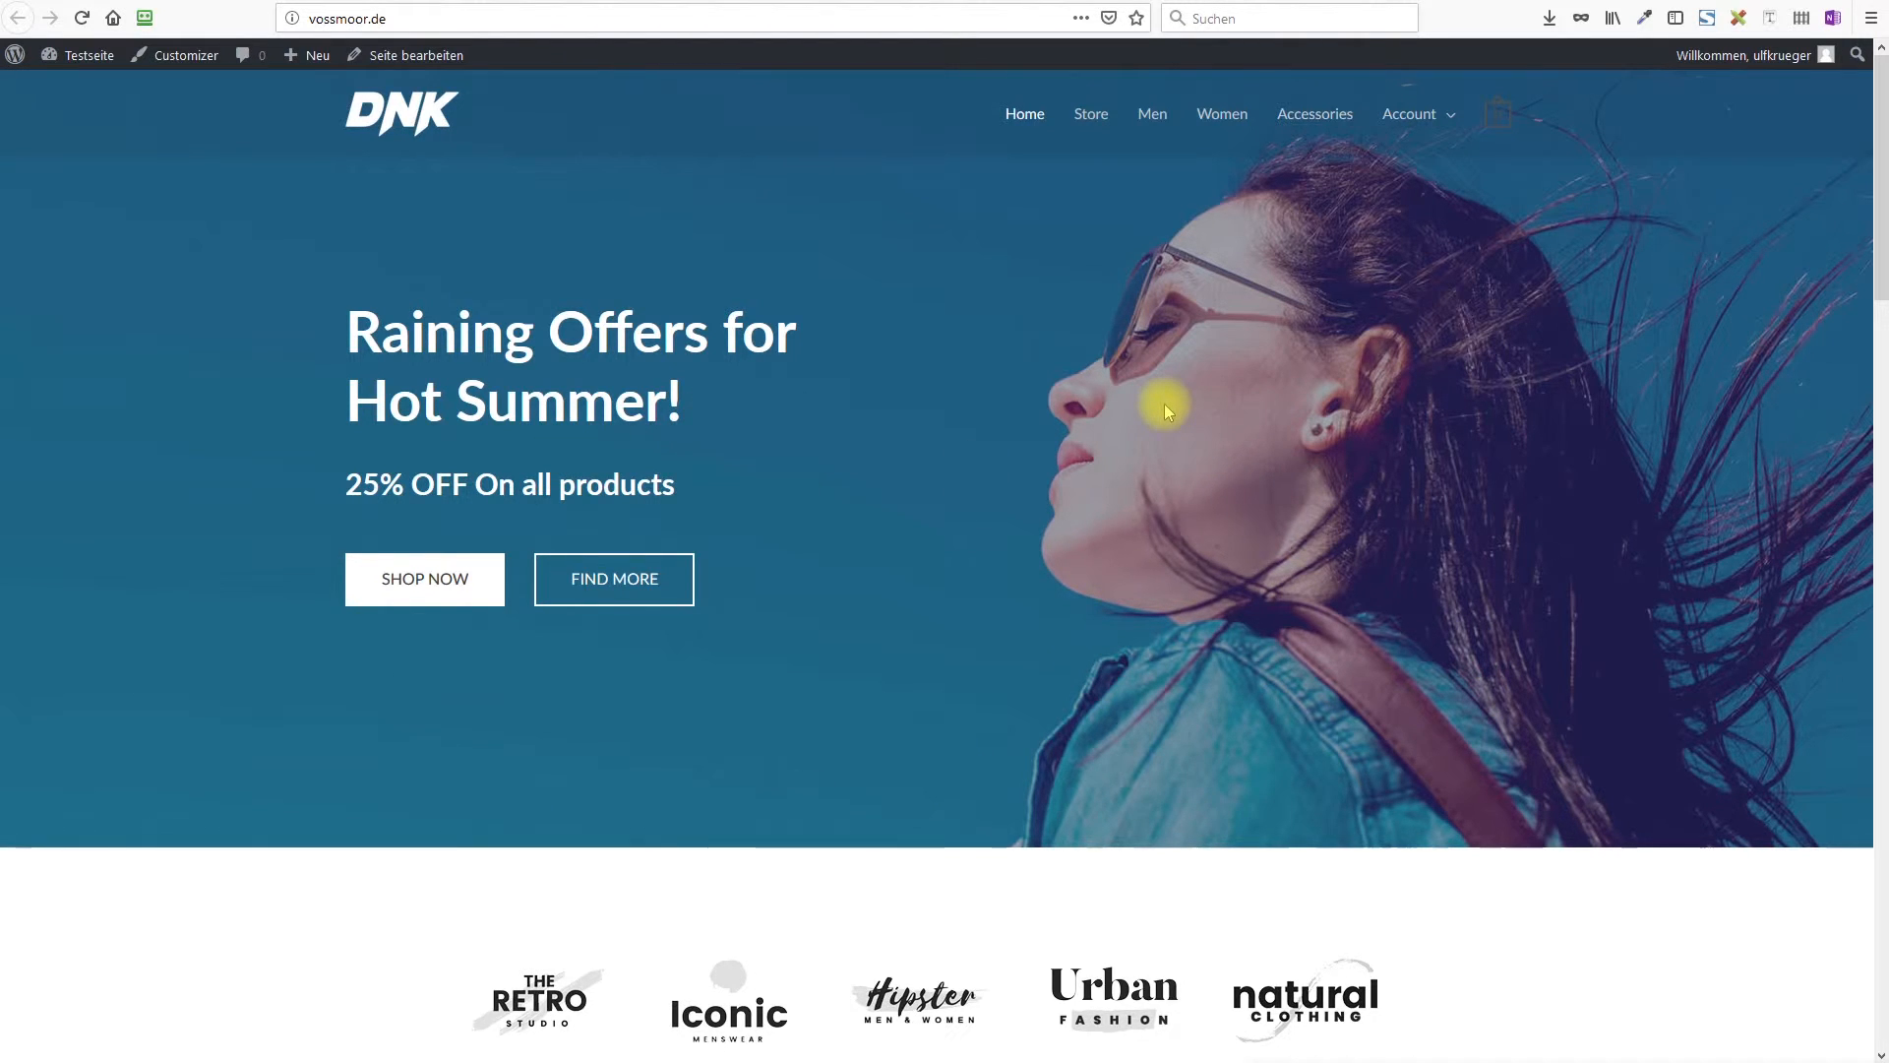
{"action": "scroll", "coordinate": [972, 592], "scroll_direction": "down", "scroll_amount": 1}
{"action": "scroll", "coordinate": [974, 592], "scroll_direction": "down", "scroll_amount": 5}
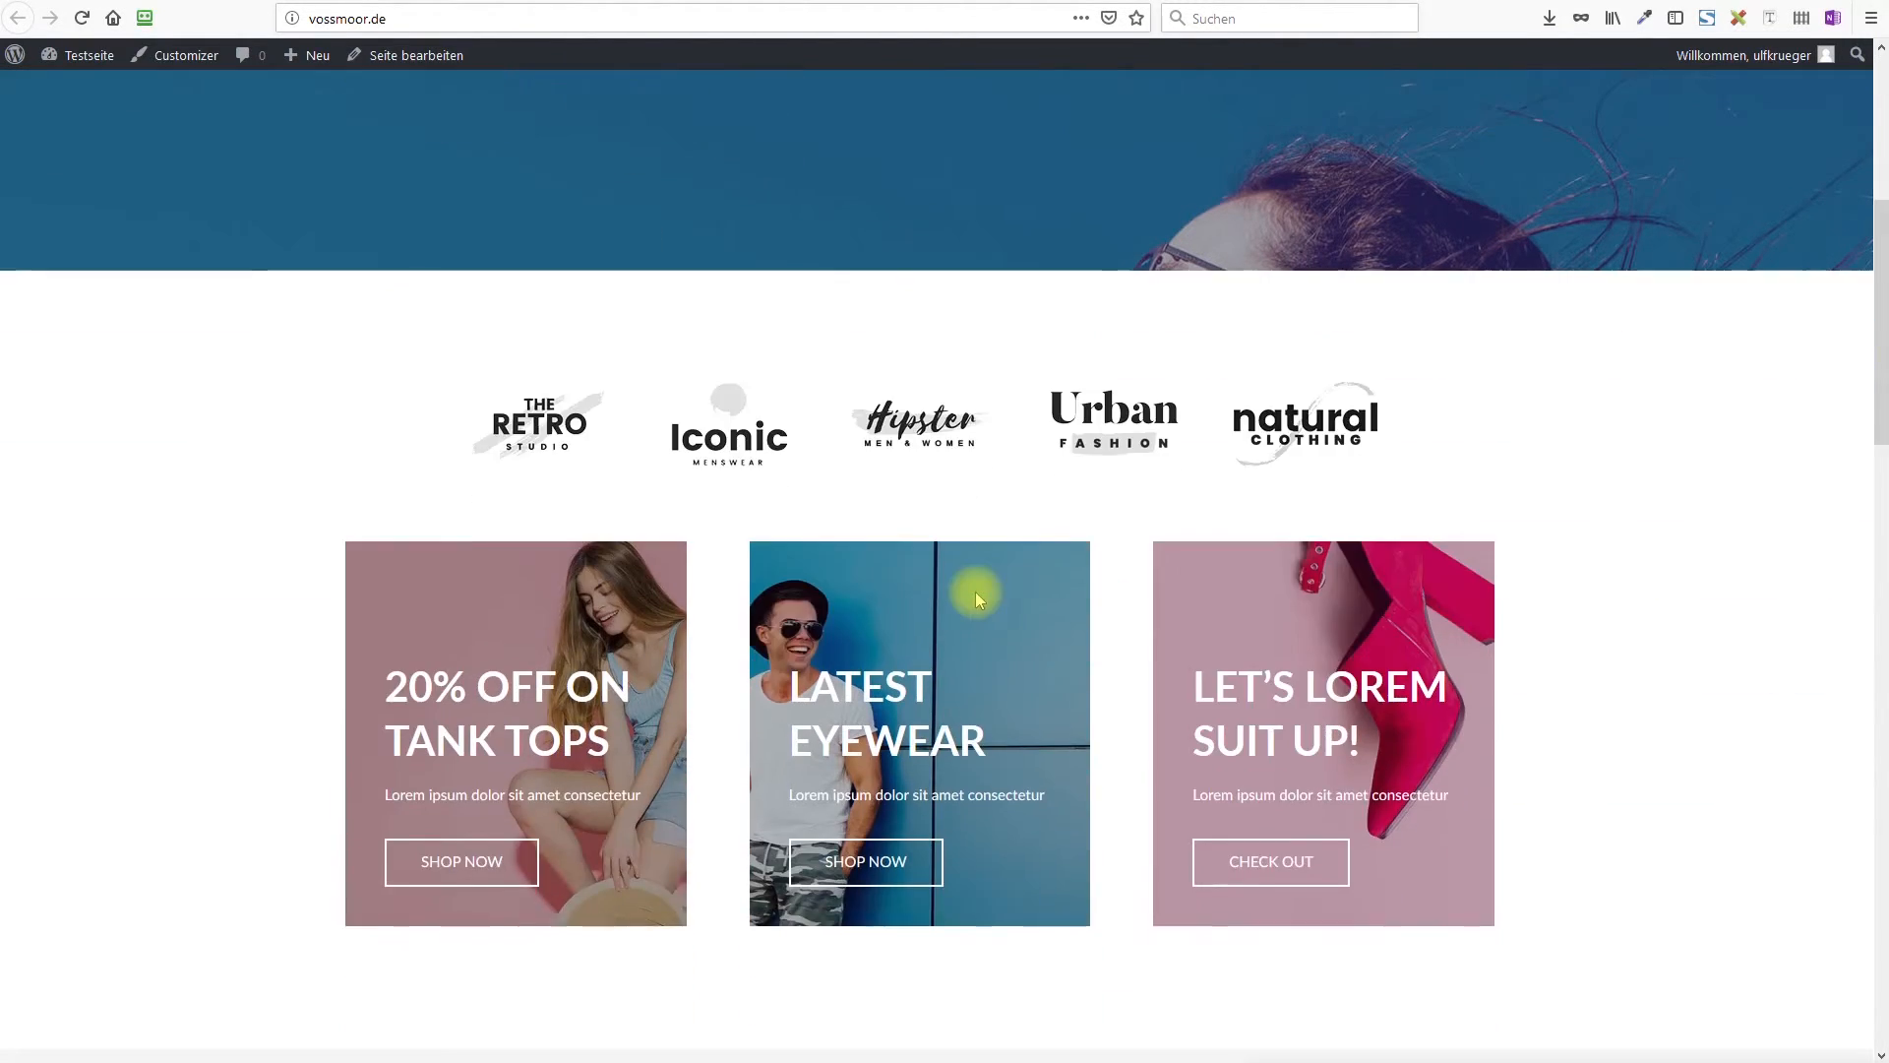
{"action": "scroll", "coordinate": [977, 592], "scroll_direction": "up", "scroll_amount": 6}
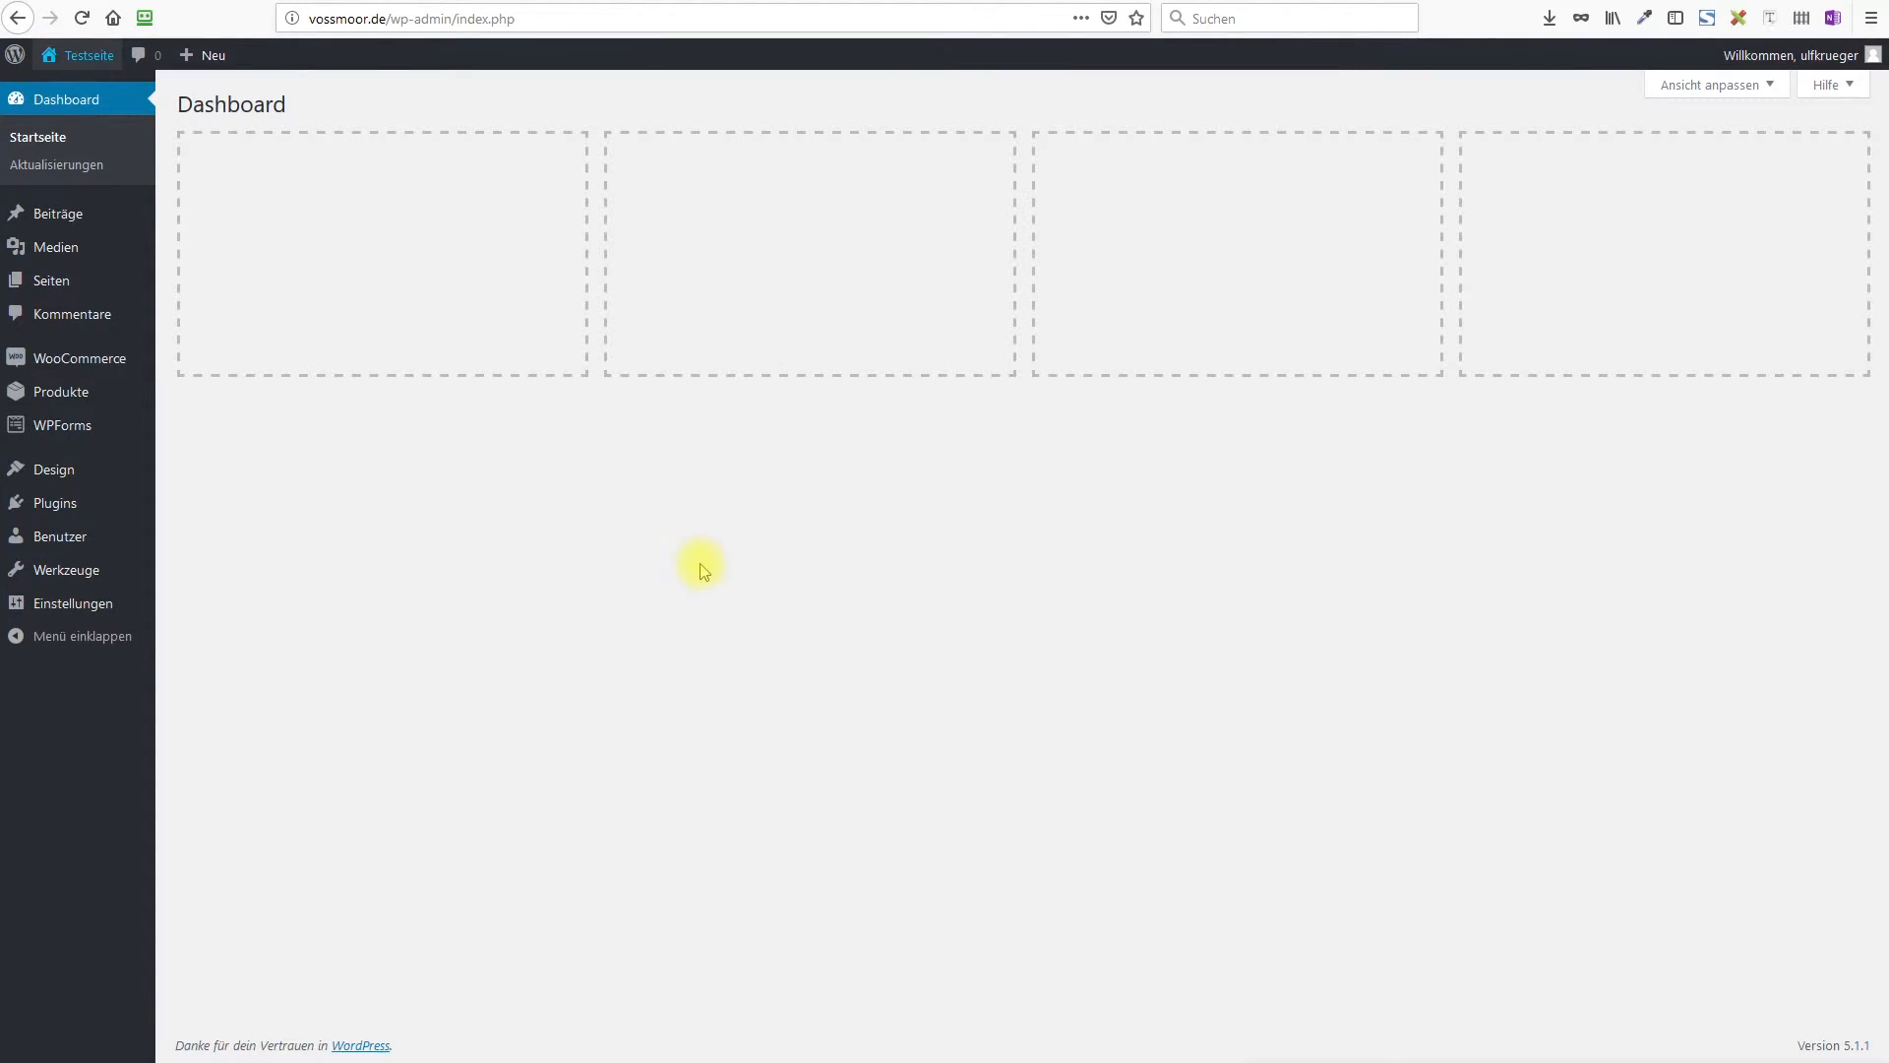
Search plugins for 'cloudways', then install and activate Cloudways WordPress Migrator
{"action": "left_click", "coordinate": [61, 506]}
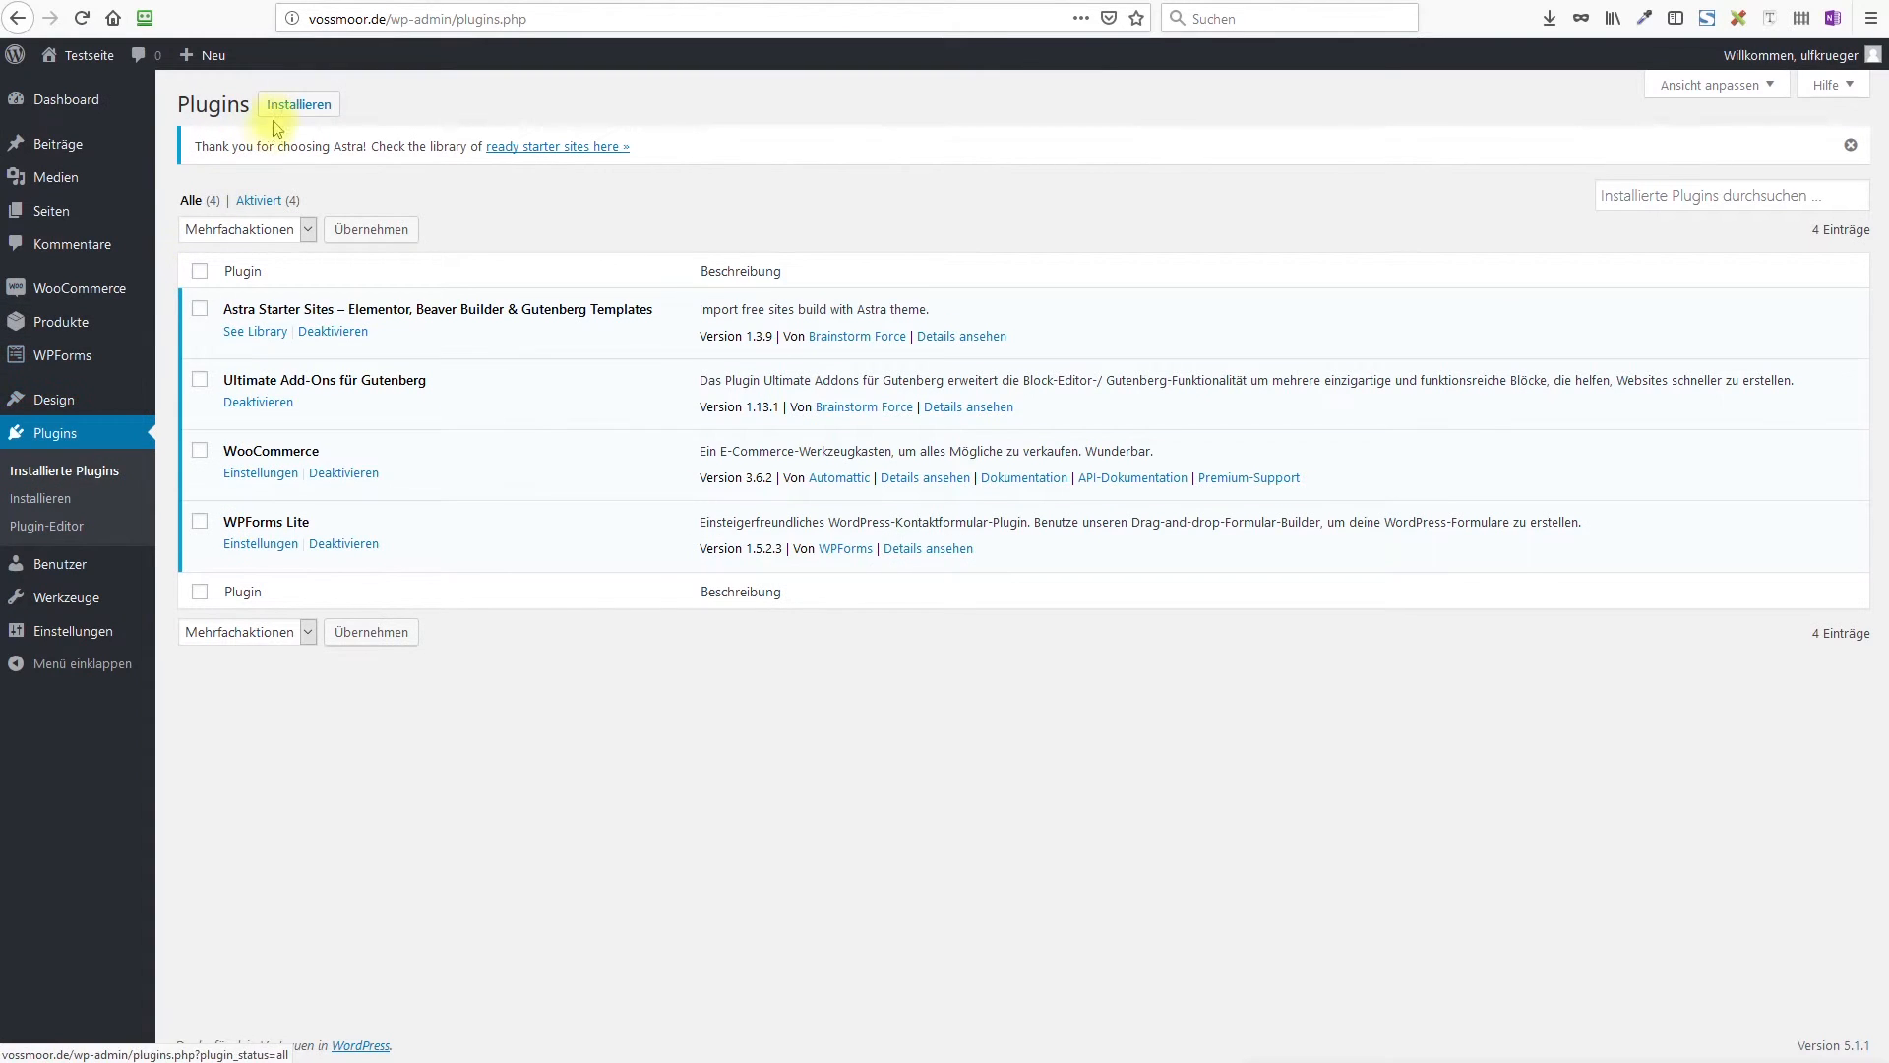
{"action": "left_click", "coordinate": [278, 108]}
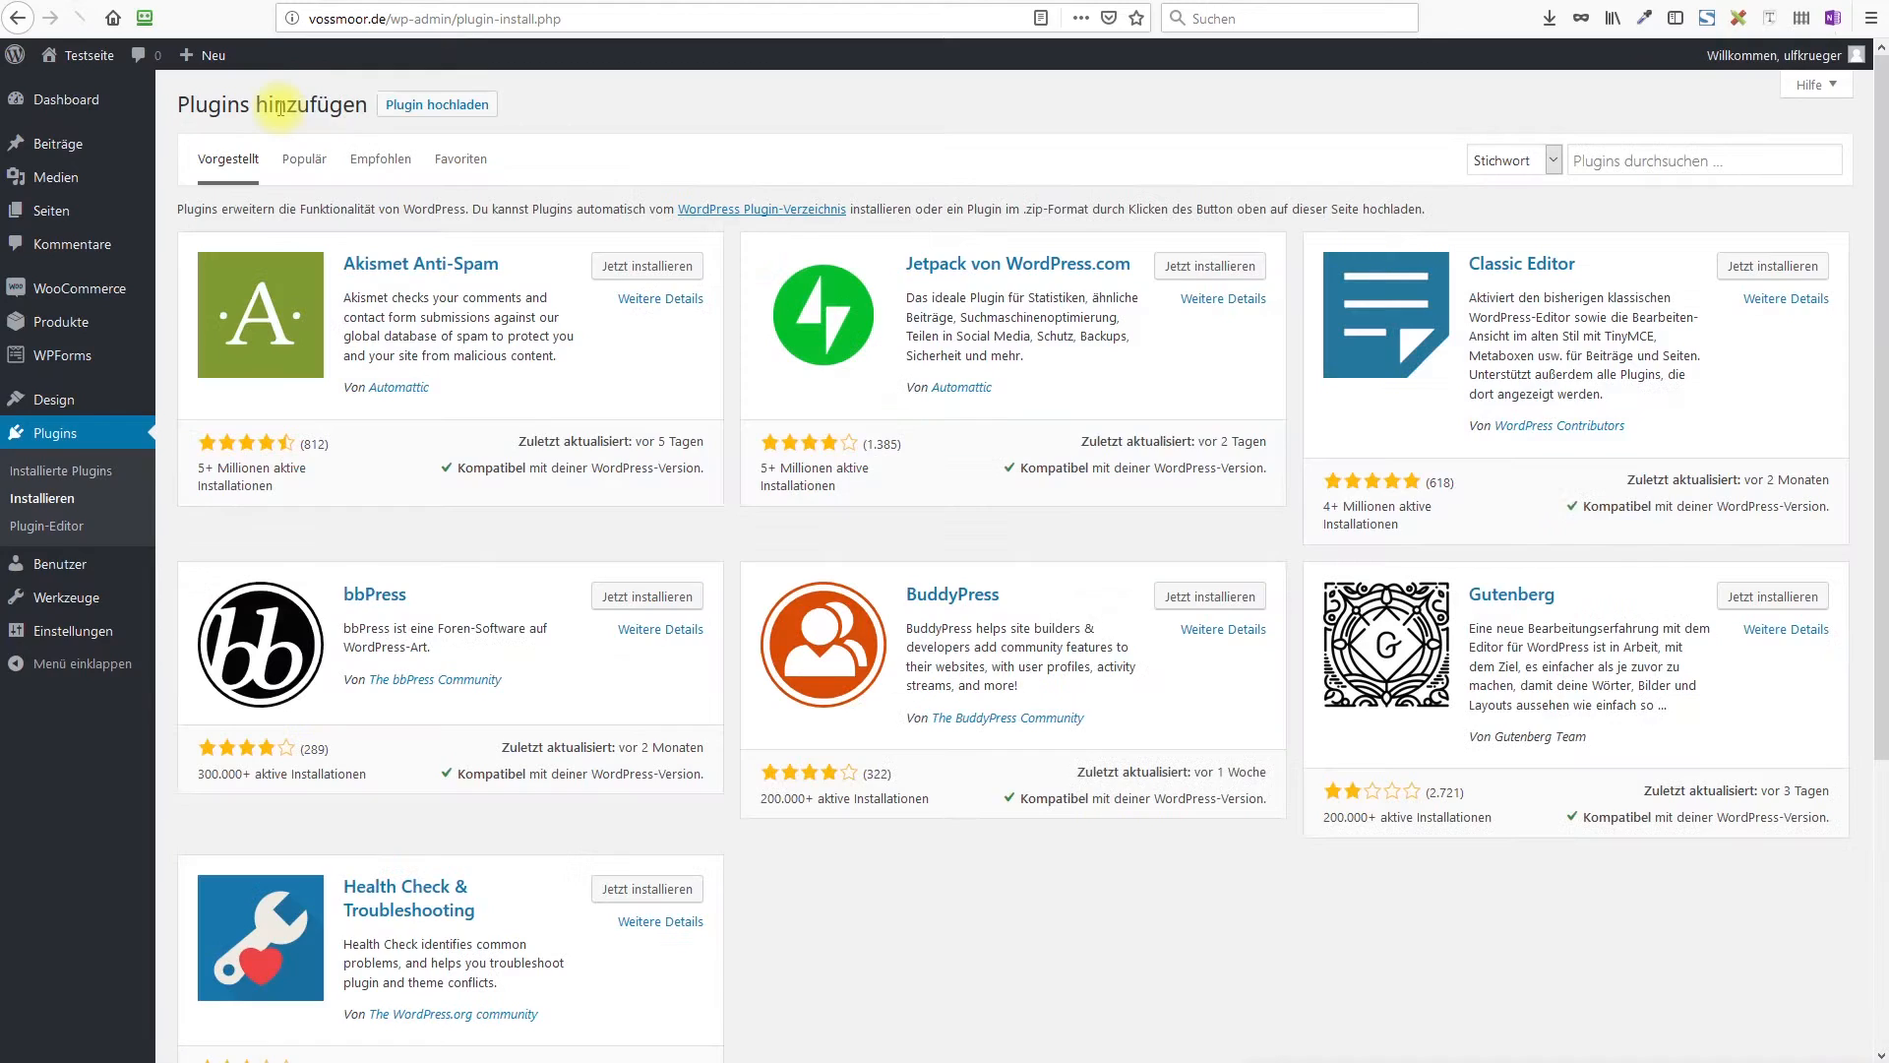
{"action": "left_click", "coordinate": [1601, 158]}
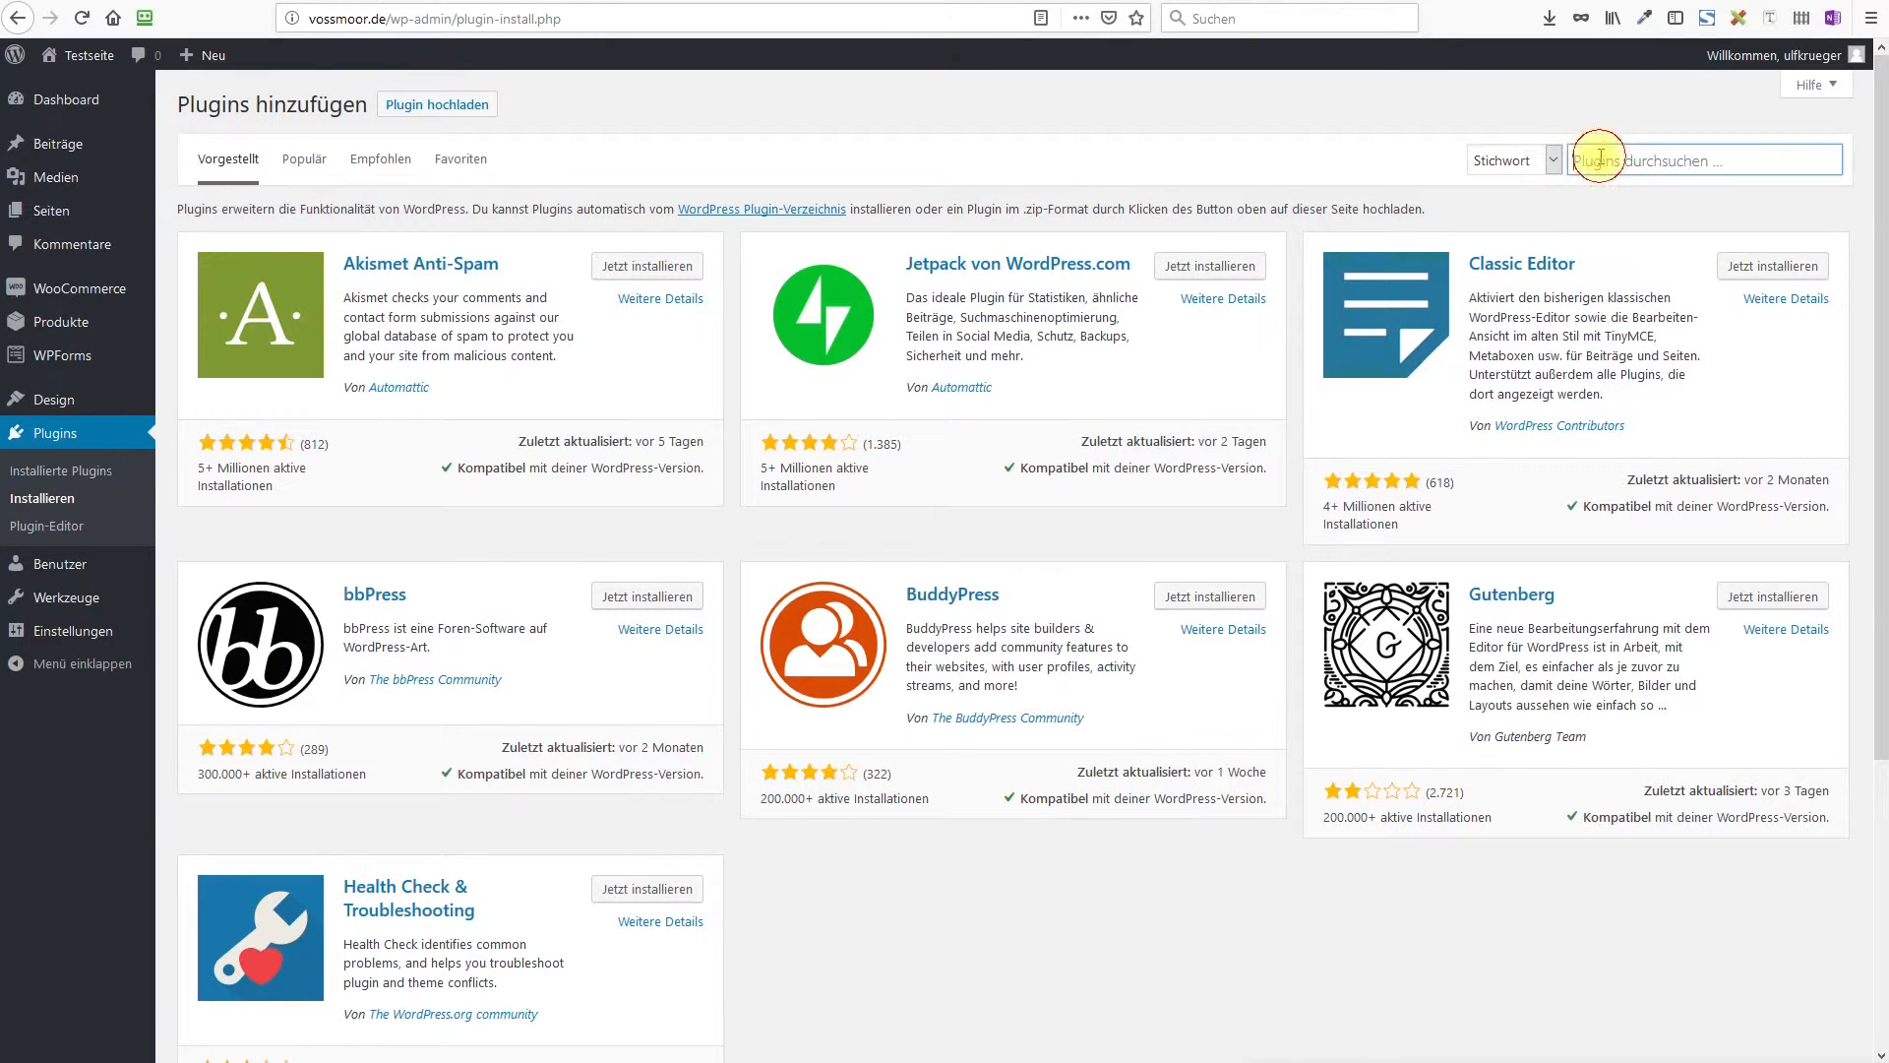
{"action": "type", "text": "cloudways"}
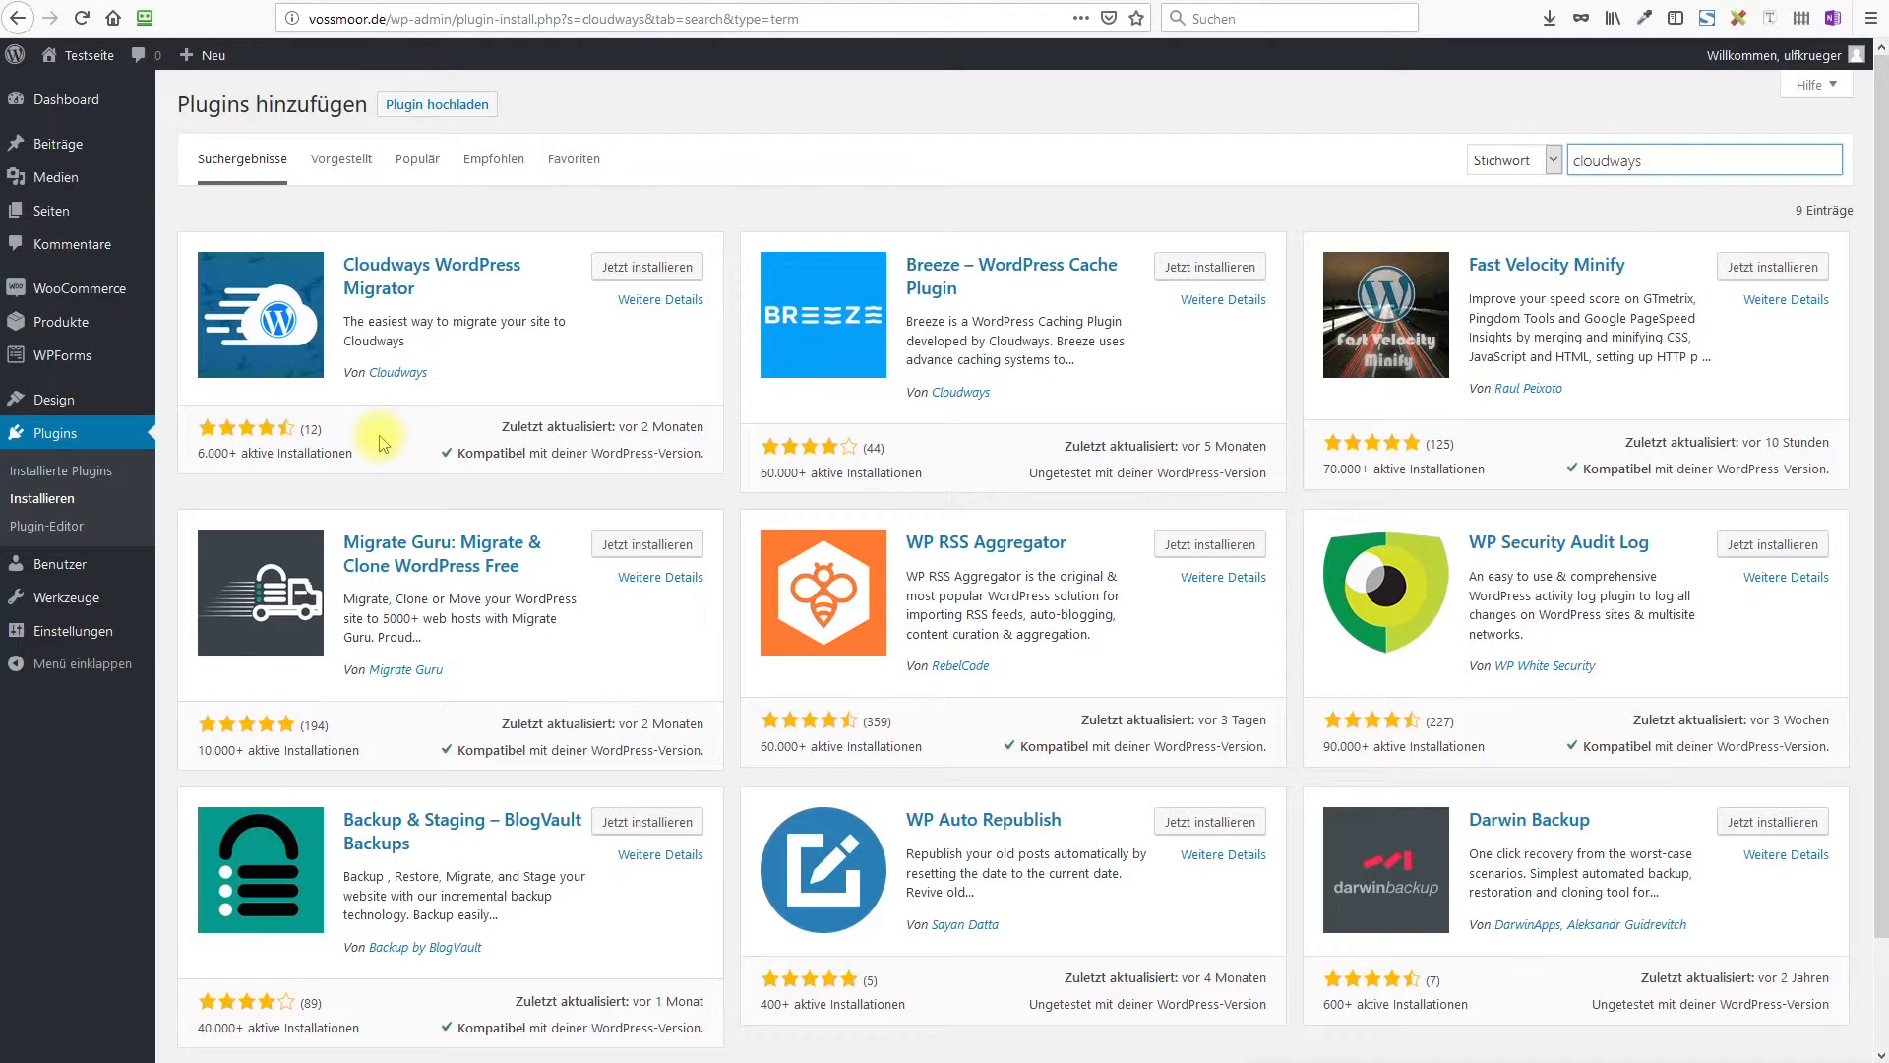
{"action": "left_click", "coordinate": [651, 268]}
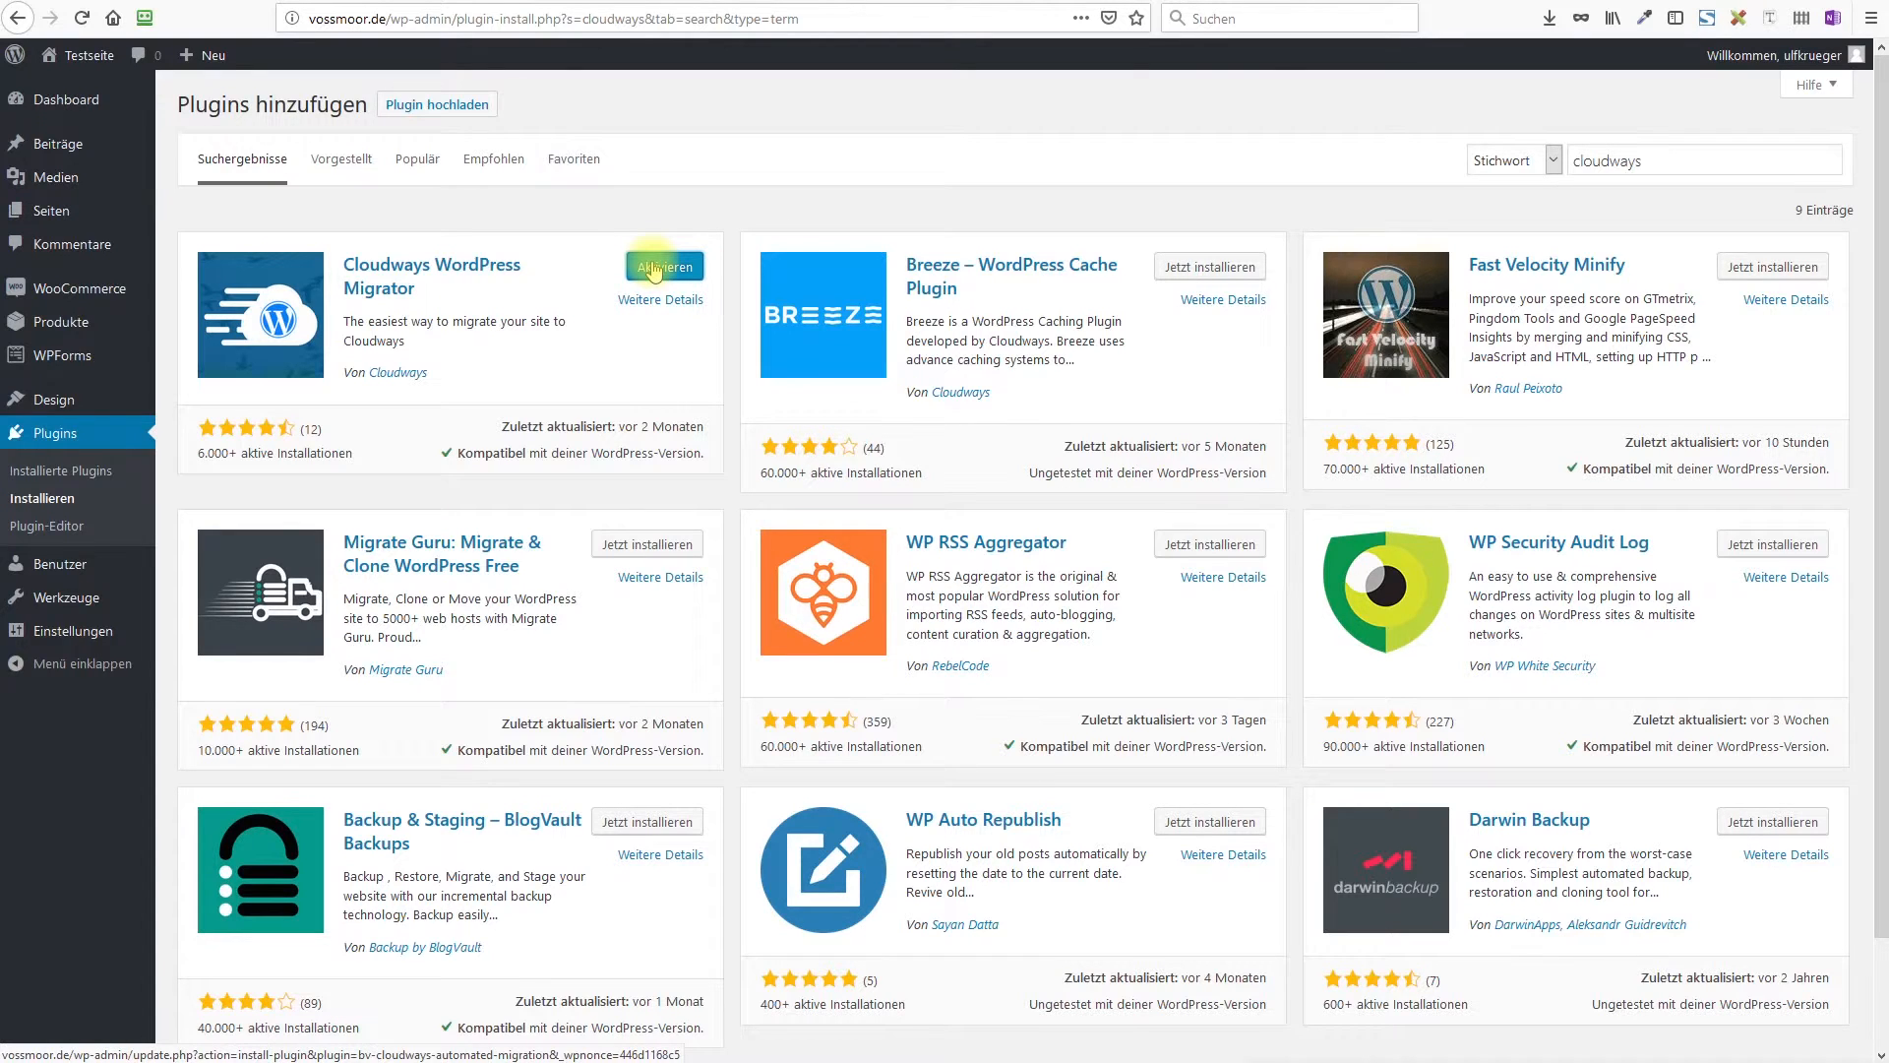
{"action": "left_click", "coordinate": [657, 272]}
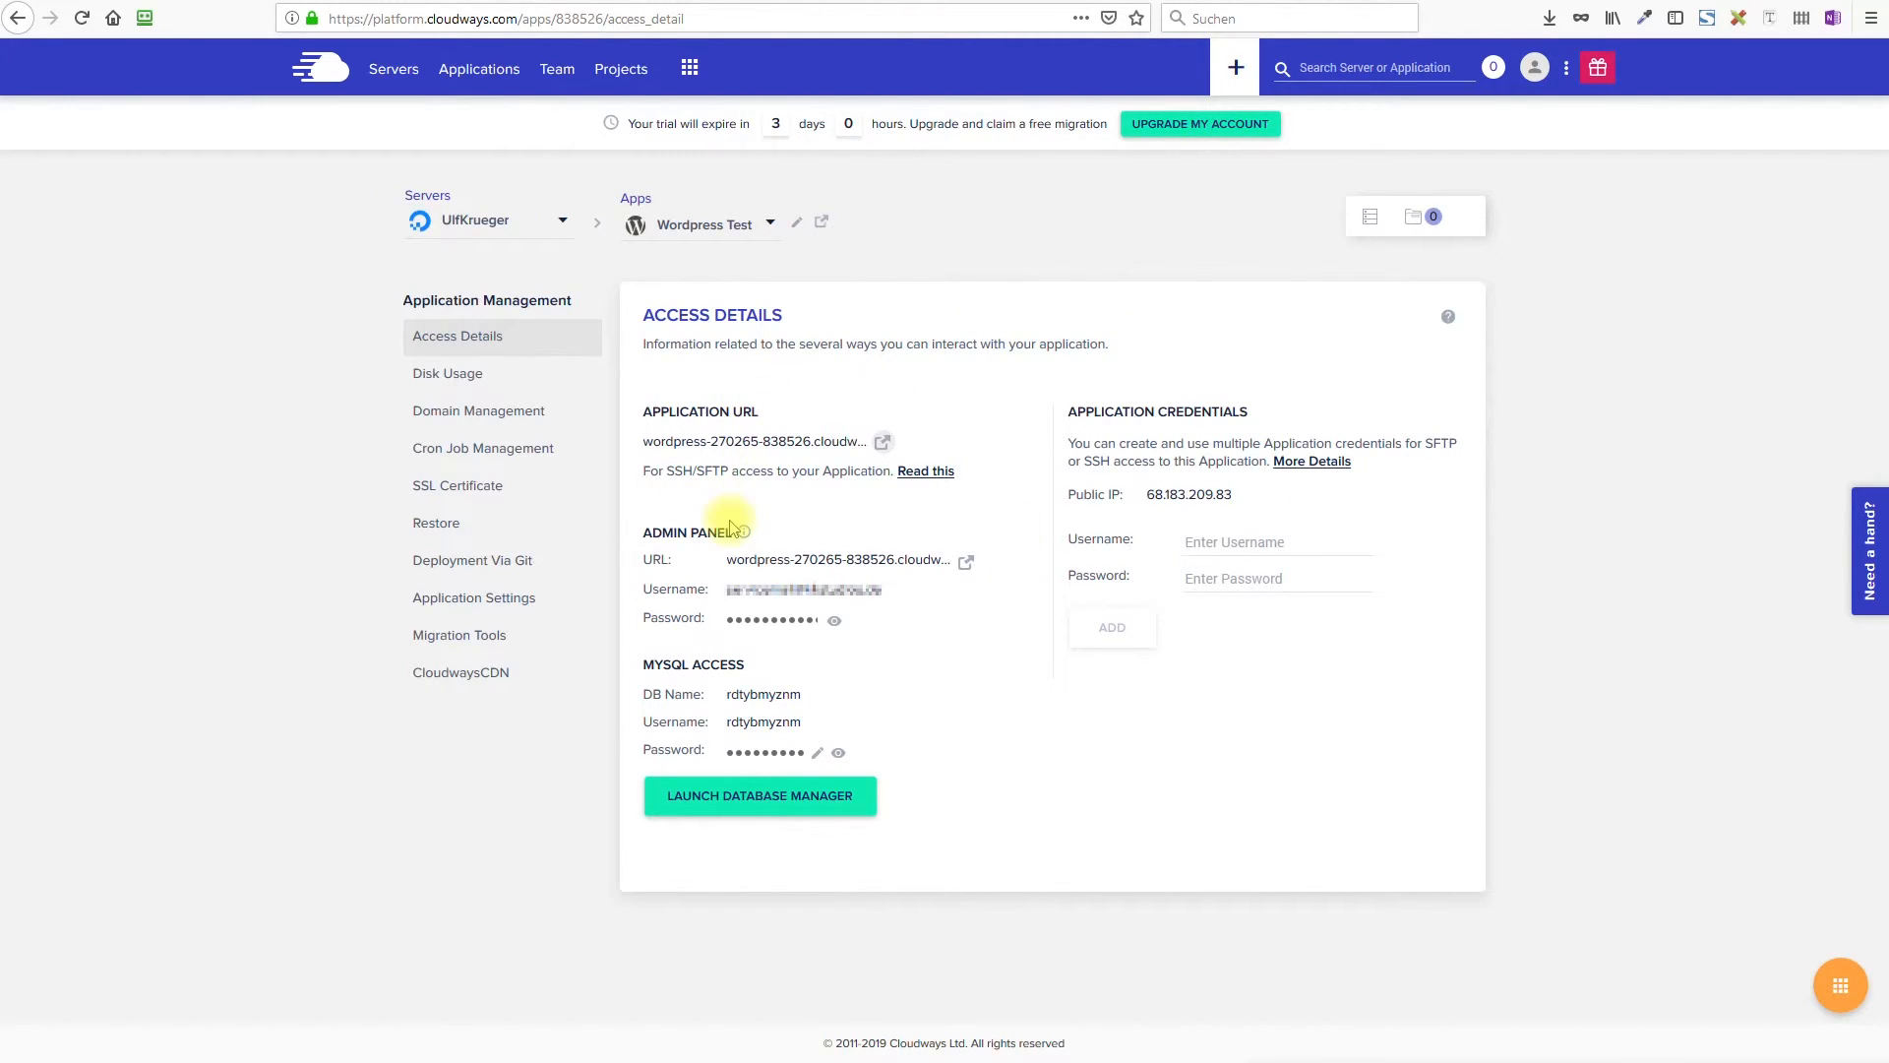
Open the Wordpress Test app's site, select its URL, and return to the migration form
{"action": "left_click", "coordinate": [883, 444]}
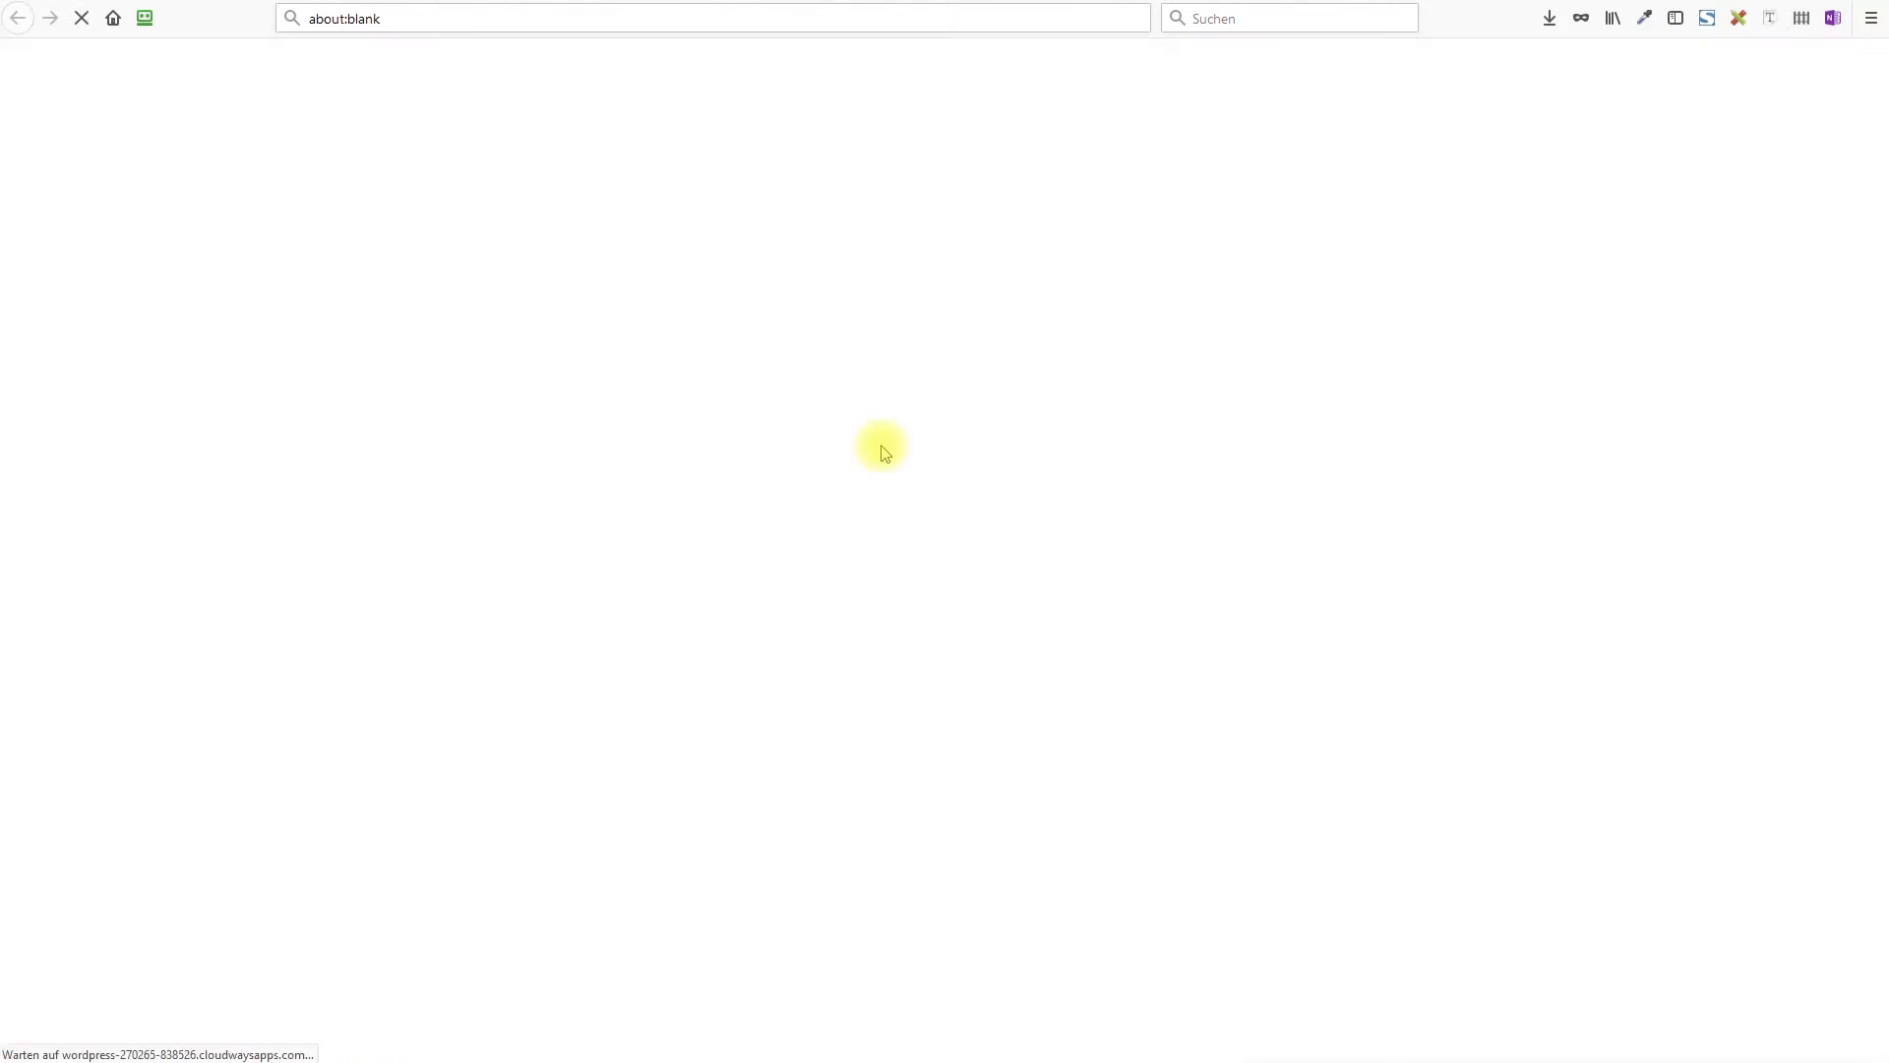
{"action": "left_click_drag", "start_coordinate": [309, 18], "coordinate": [624, 19]}
{"action": "key", "text": "ctrl+c"}
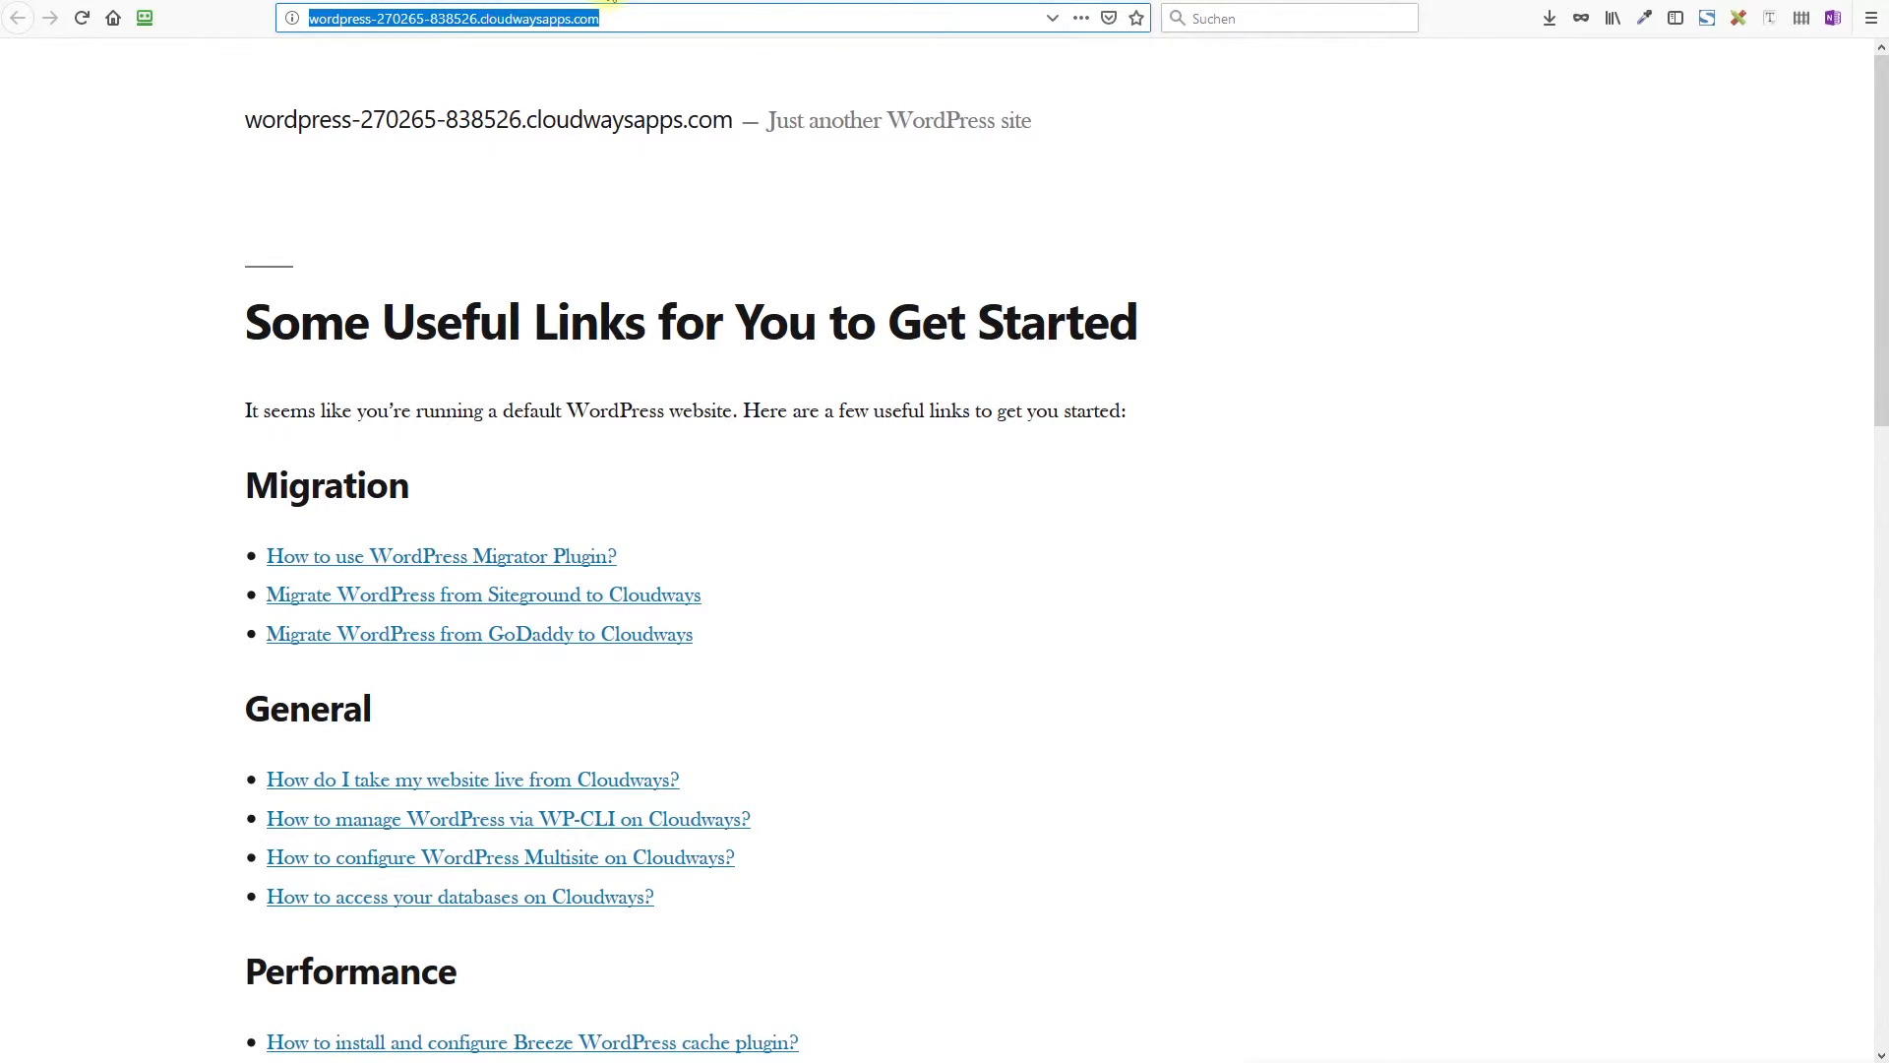
{"action": "left_click", "coordinate": [772, 1]}
Paste the Cloudways app URL as Destination Site URL and the app's database name into Database Name
{"action": "left_click", "coordinate": [984, 380]}
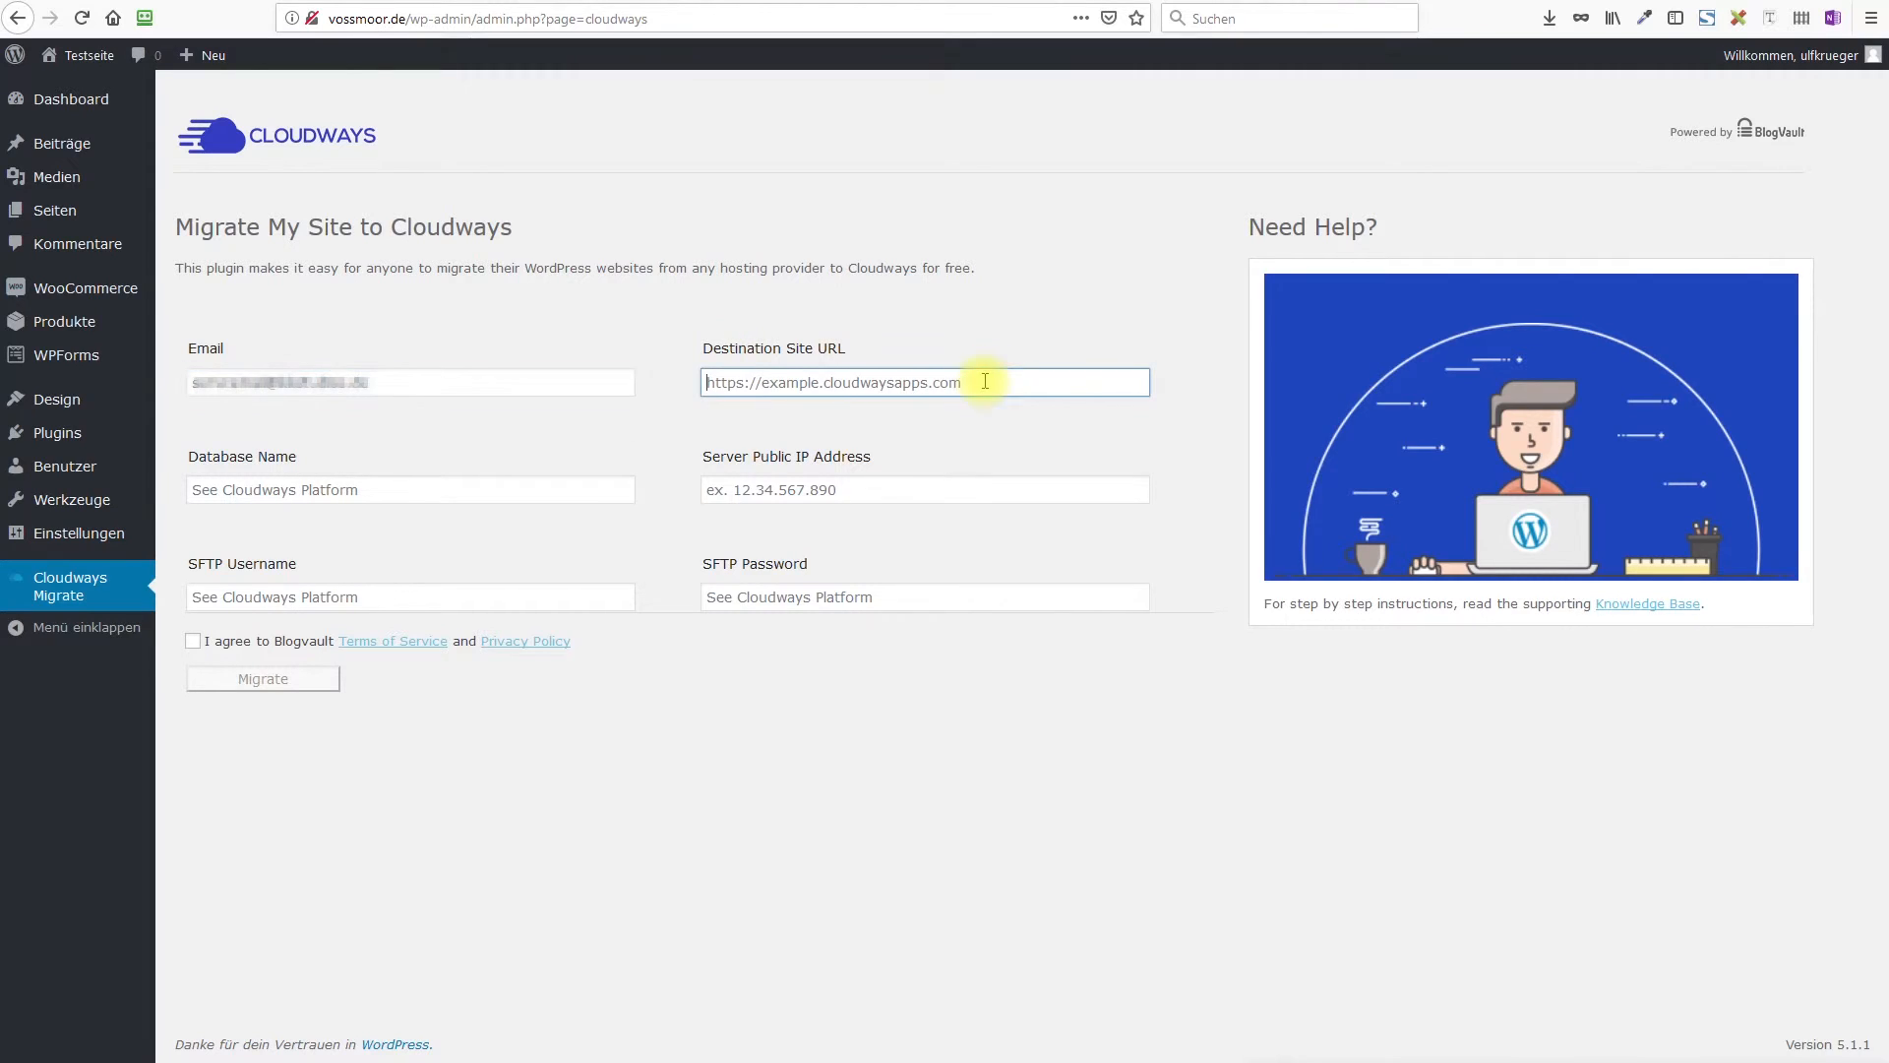
{"action": "key", "text": "ctrl+v"}
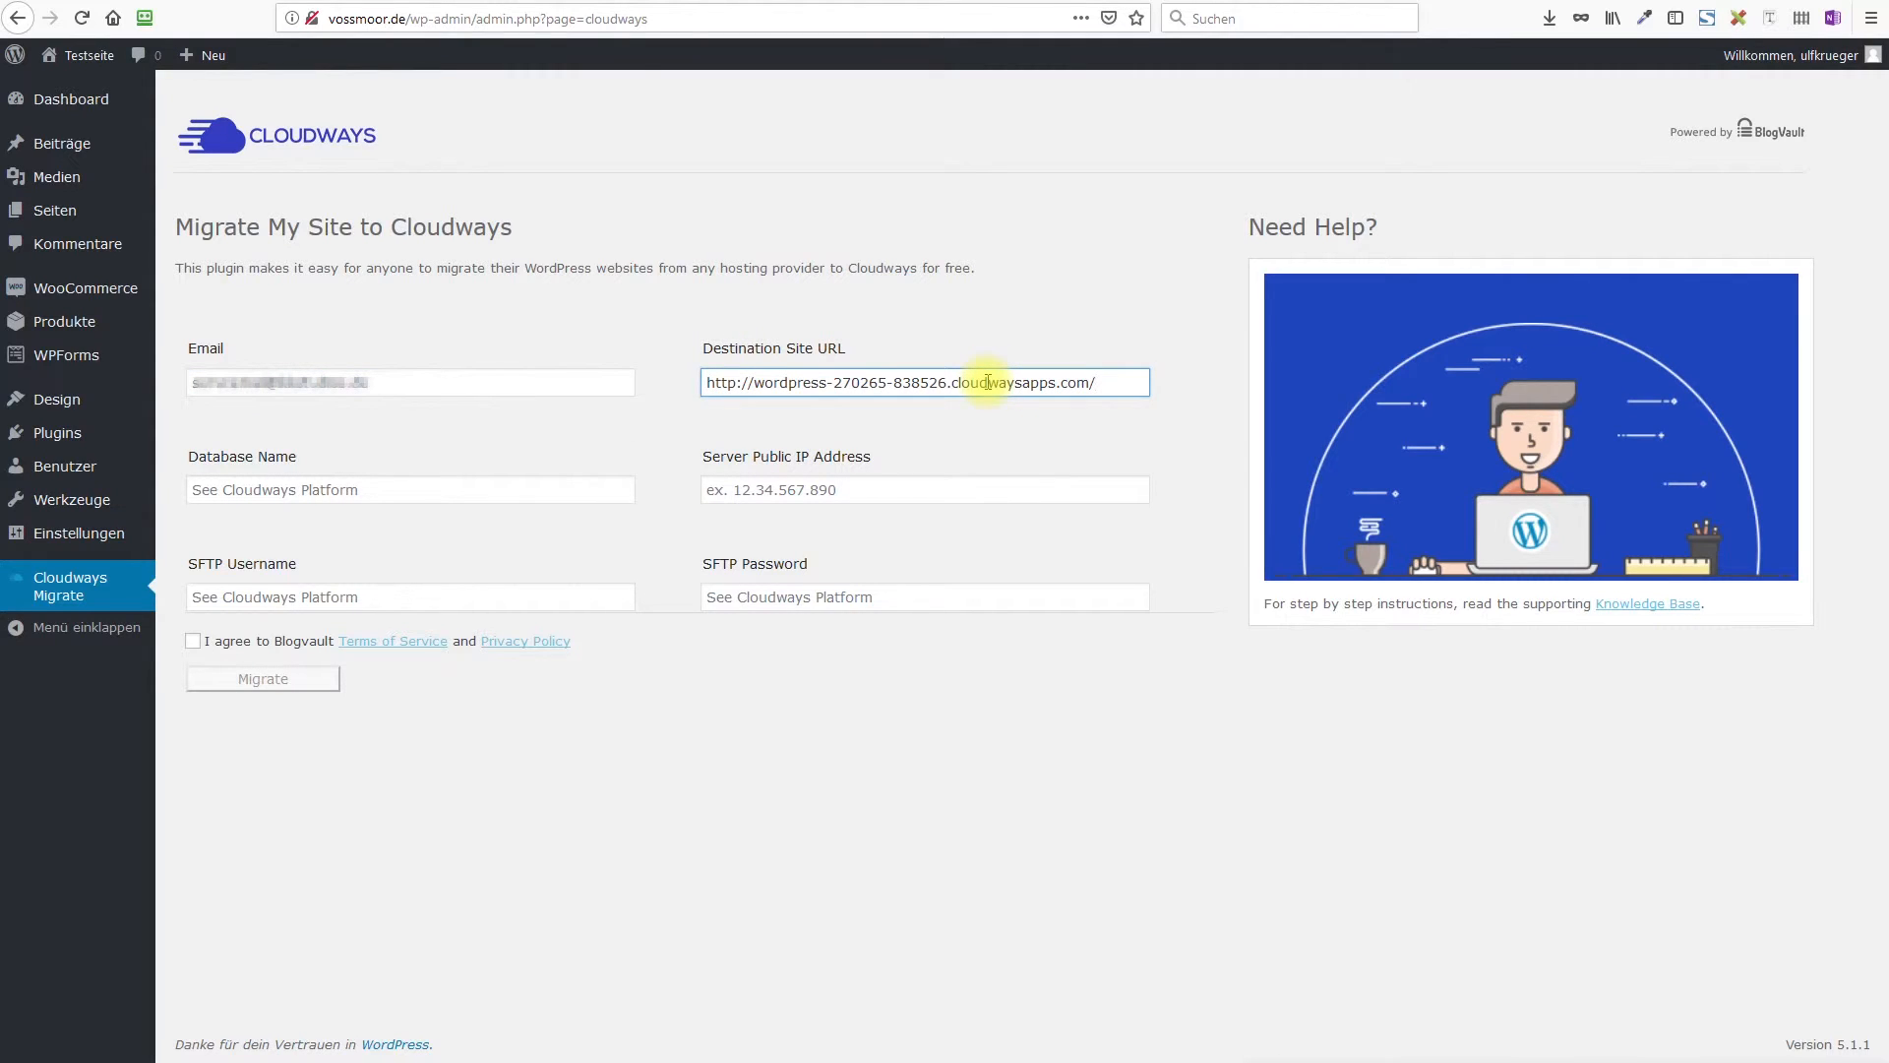
{"action": "left_click", "coordinate": [360, 489]}
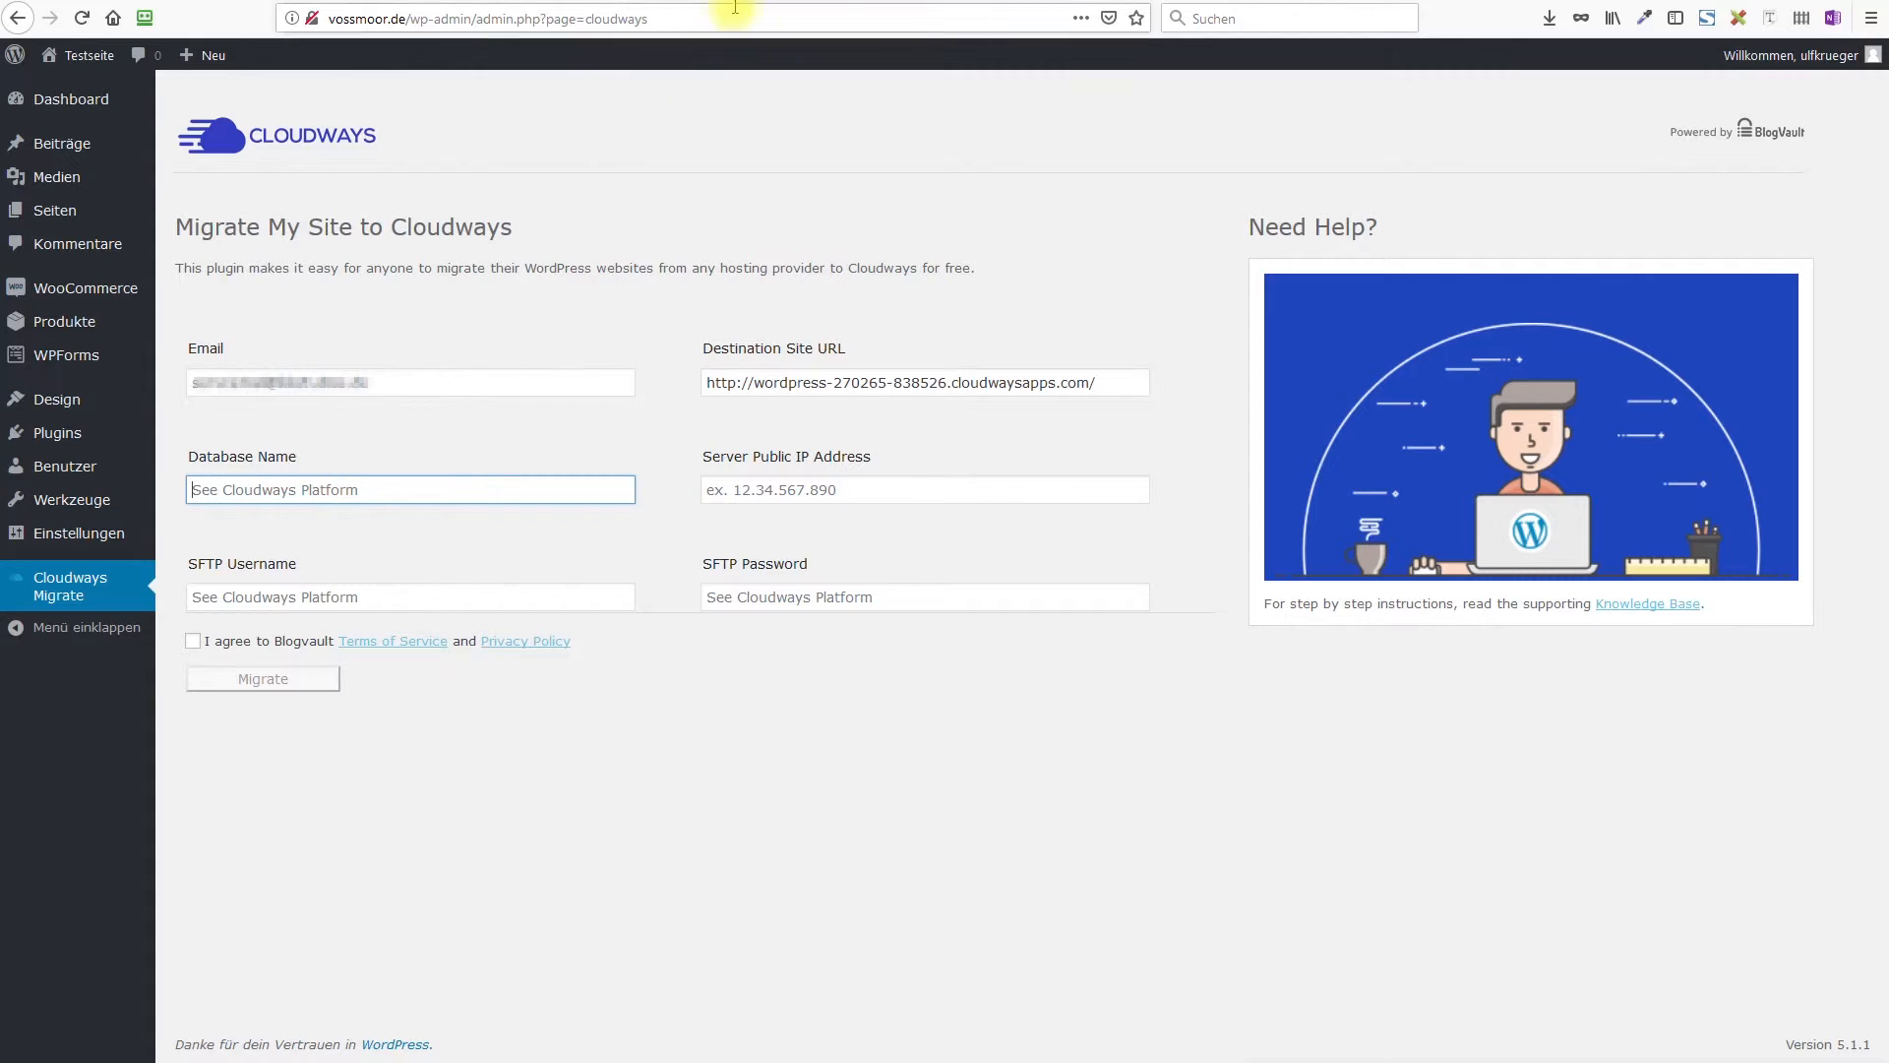
{"action": "left_click", "coordinate": [930, 5]}
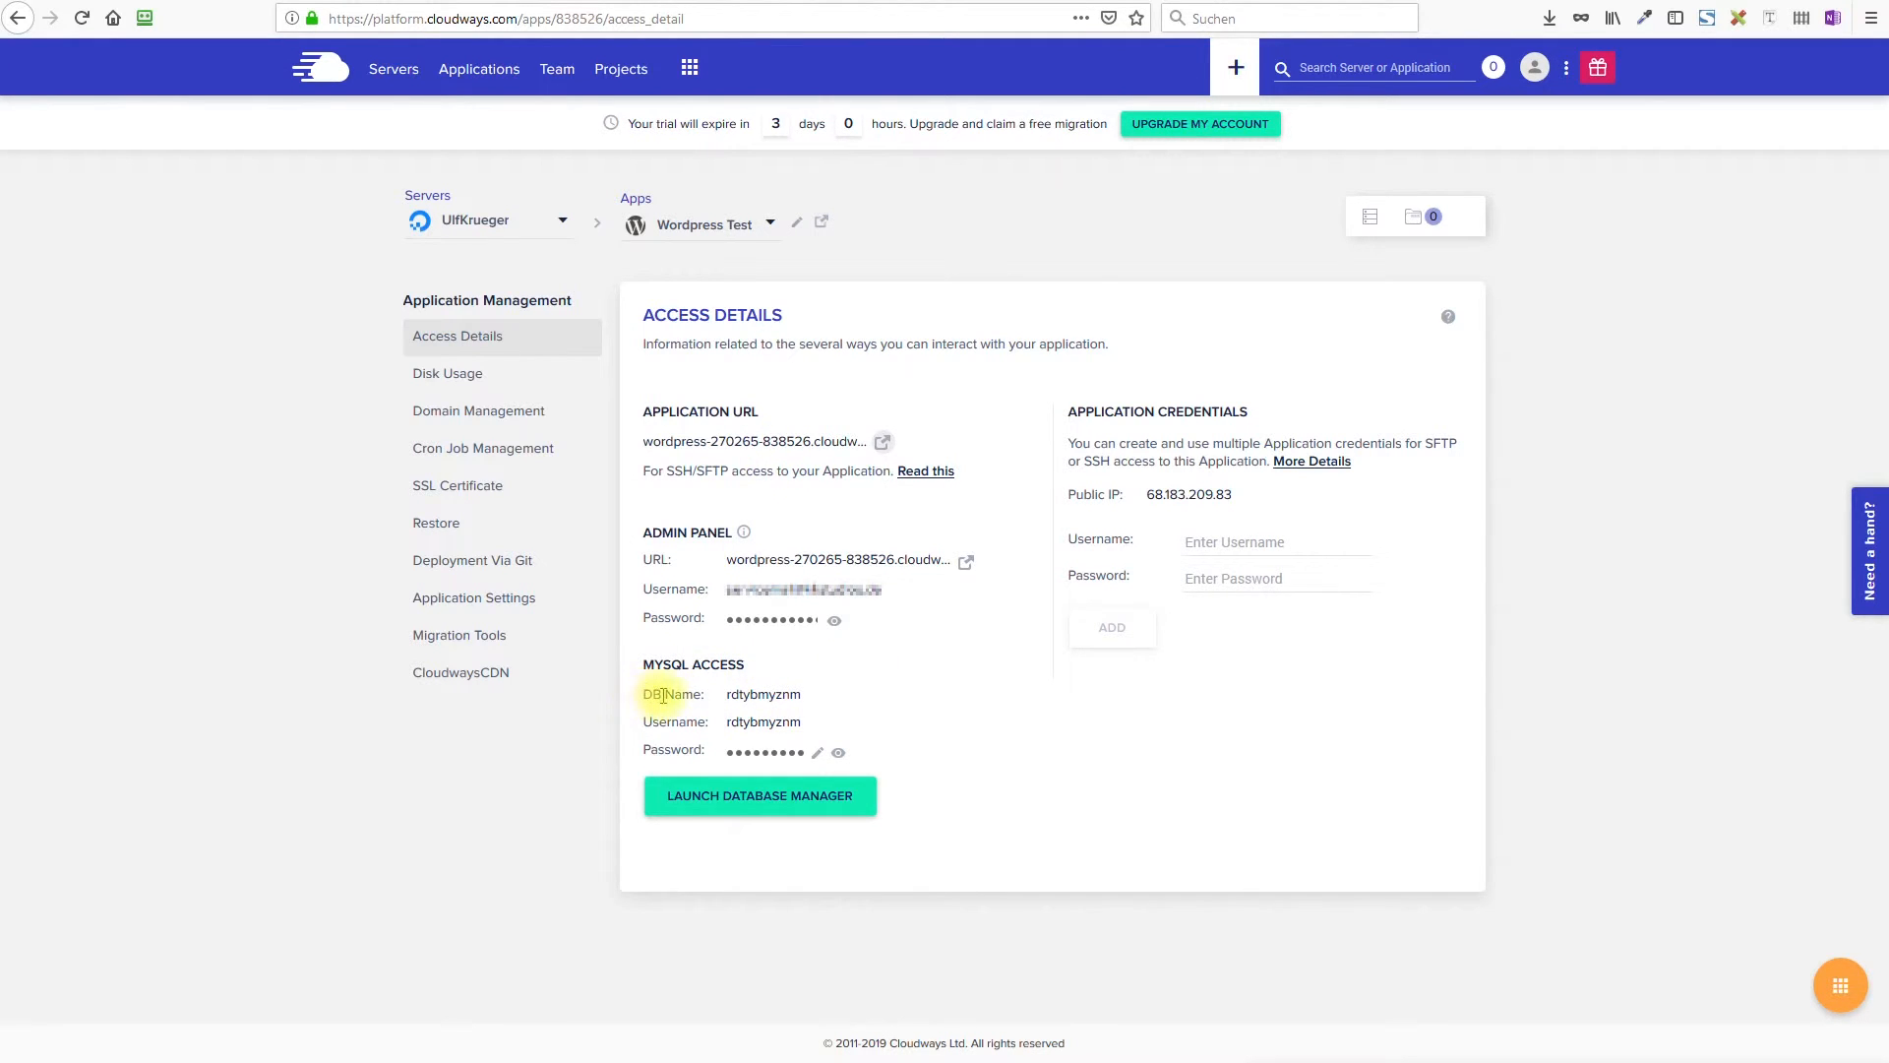
{"action": "left_click", "coordinate": [759, 701]}
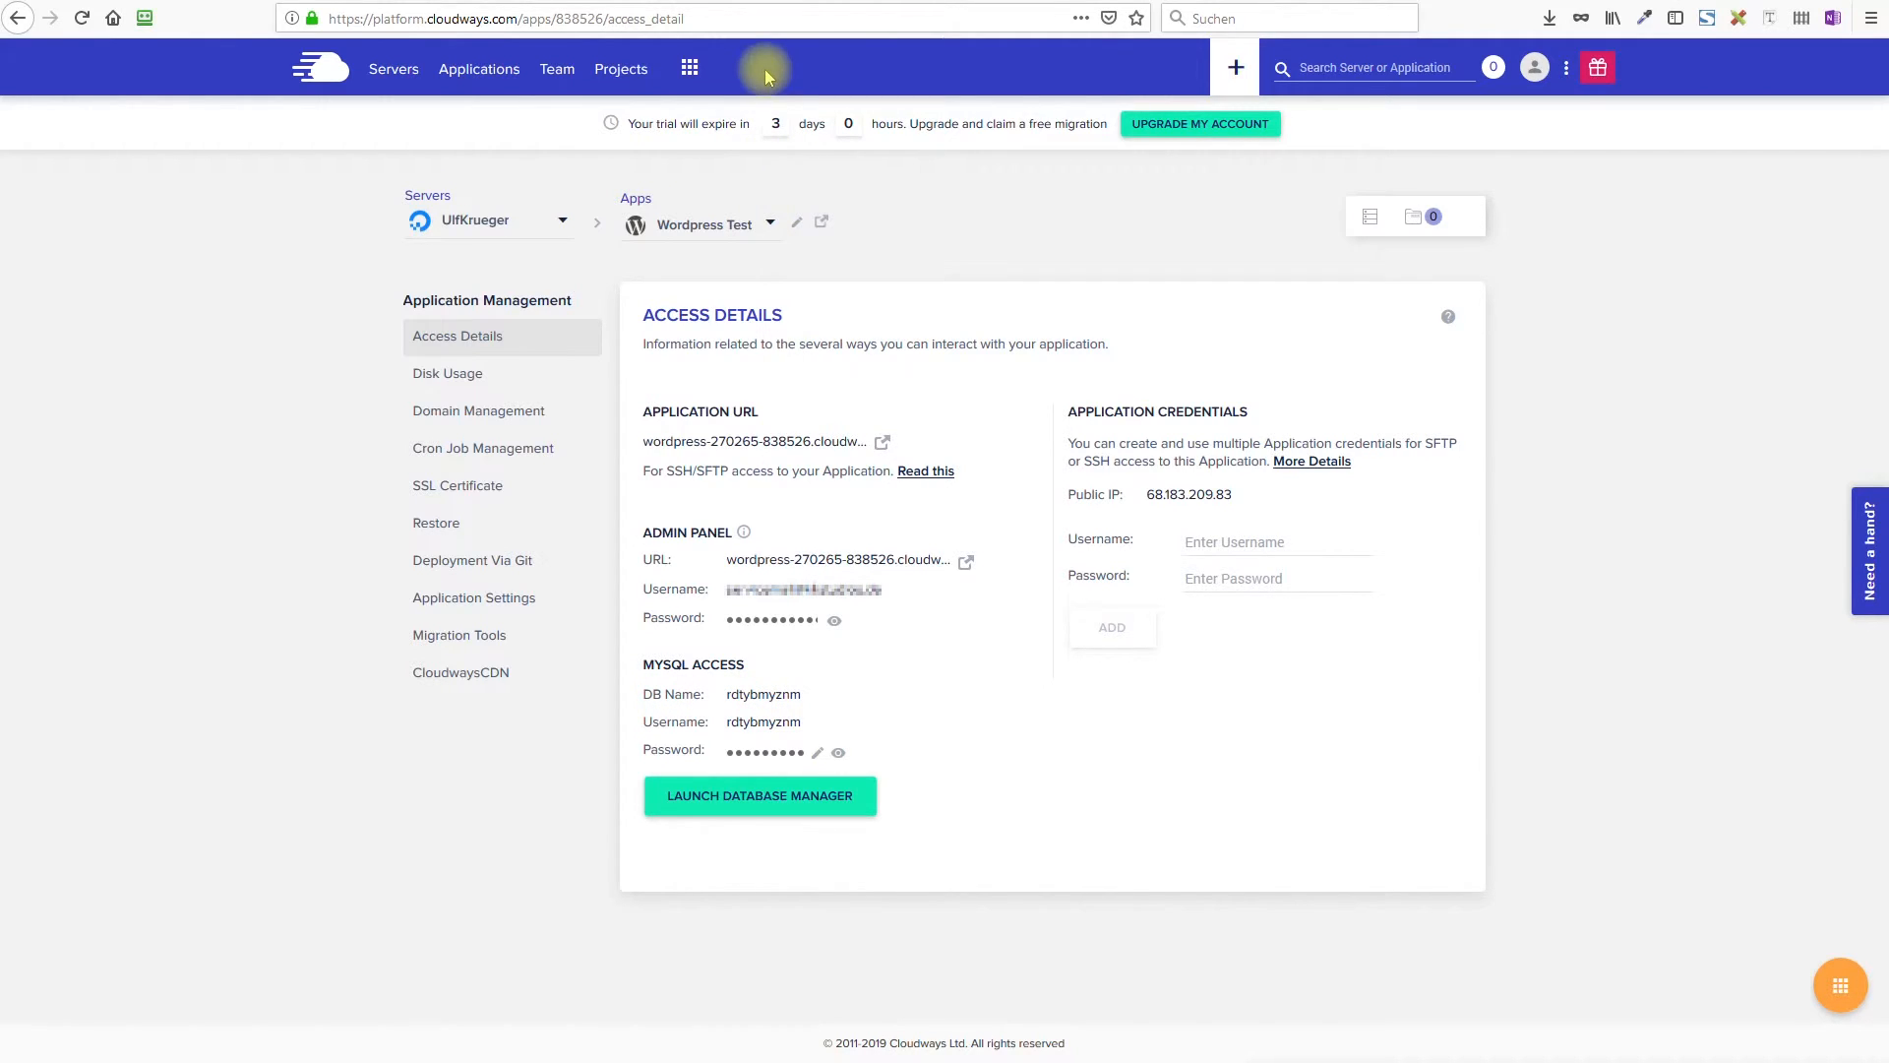
{"action": "left_click", "coordinate": [618, 0]}
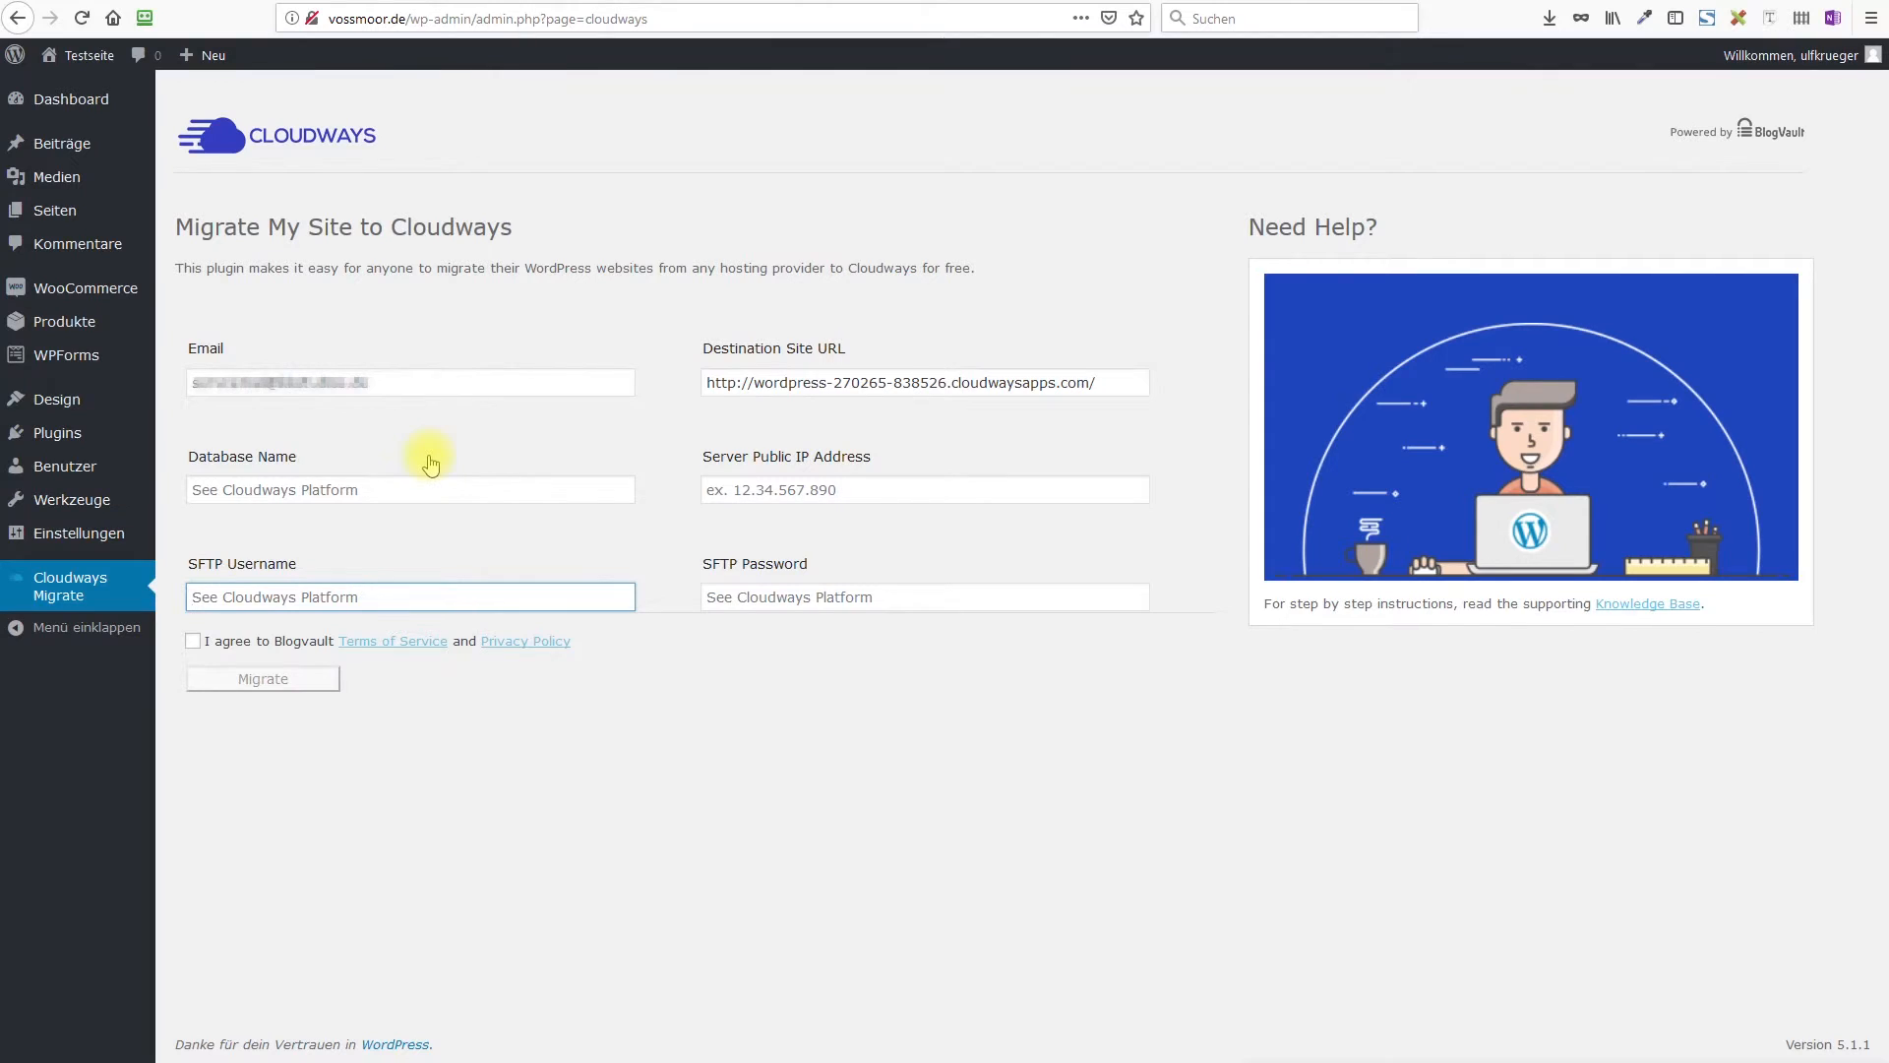
{"action": "left_click", "coordinate": [297, 490]}
{"action": "type", "text": "rdtybmyznm"}
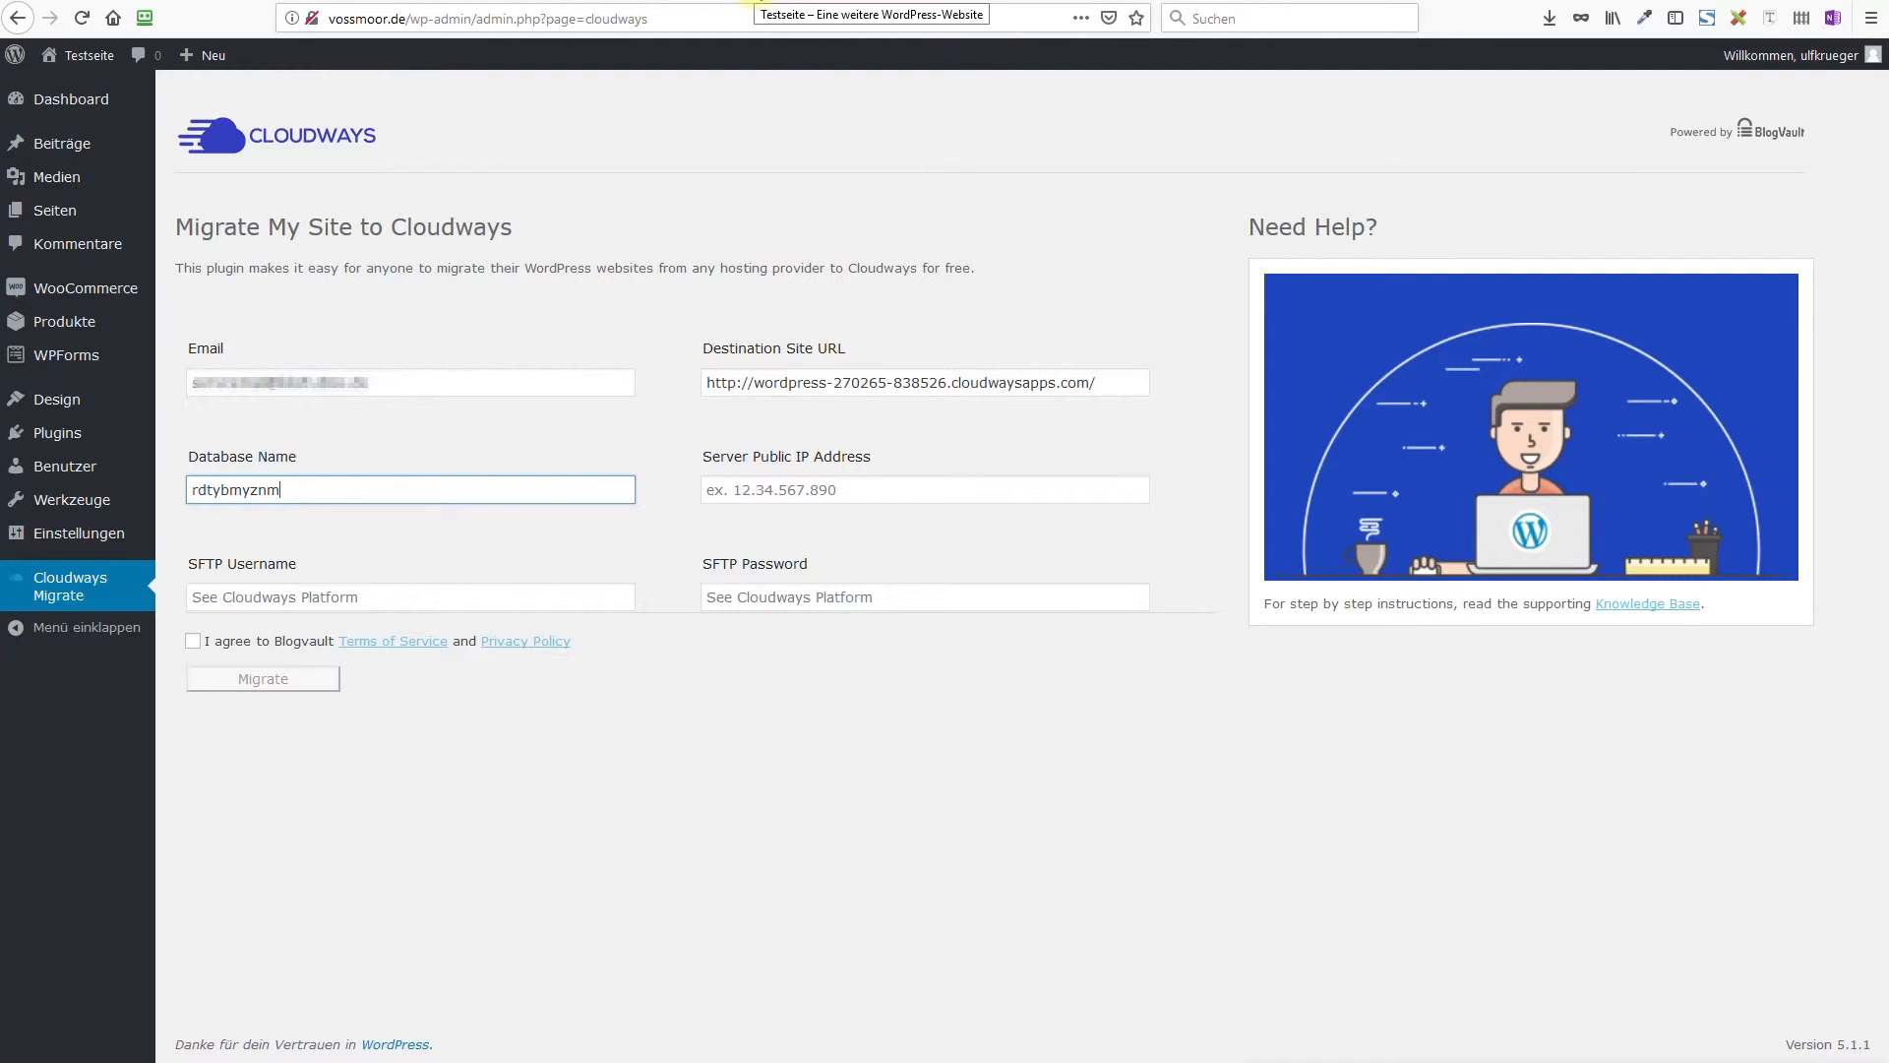
Fill Server Public IP Address with 68.183.209.83 copied from the Cloudways Access Details
{"action": "left_click", "coordinate": [987, 1]}
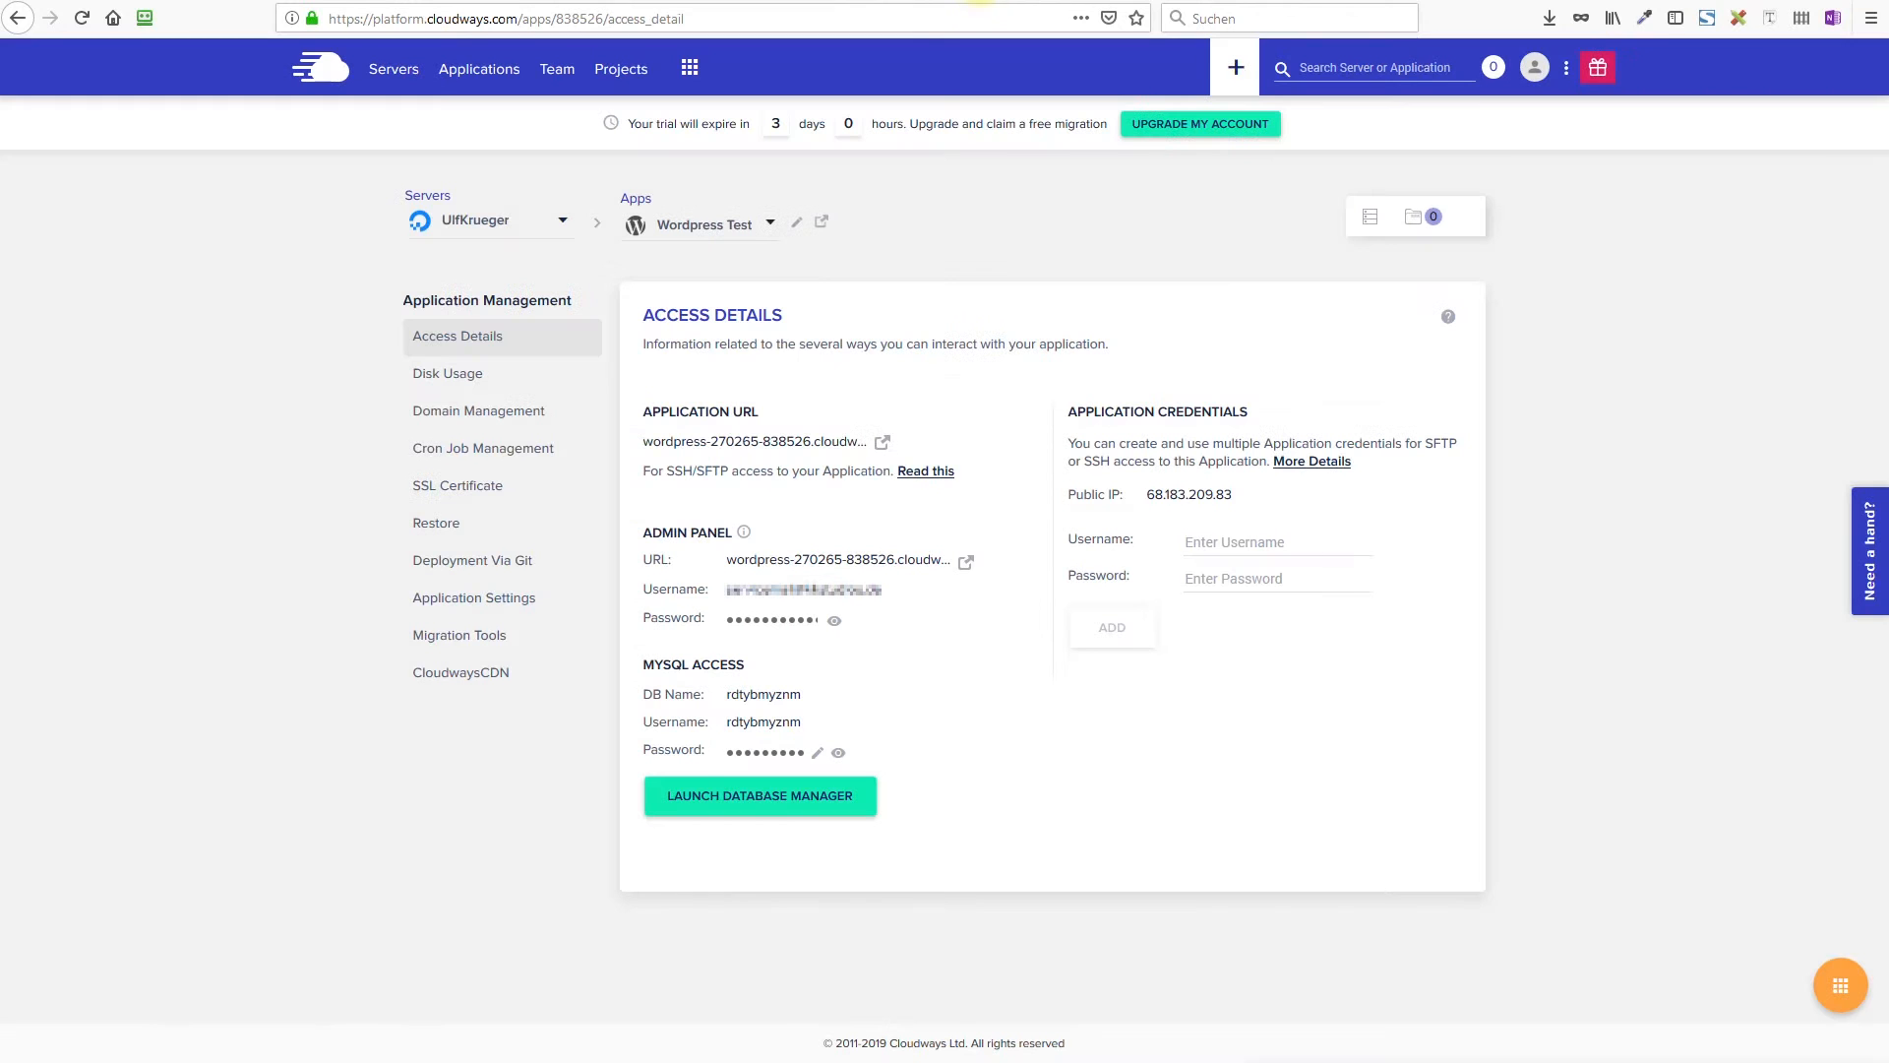
{"action": "left_click", "coordinate": [1192, 502]}
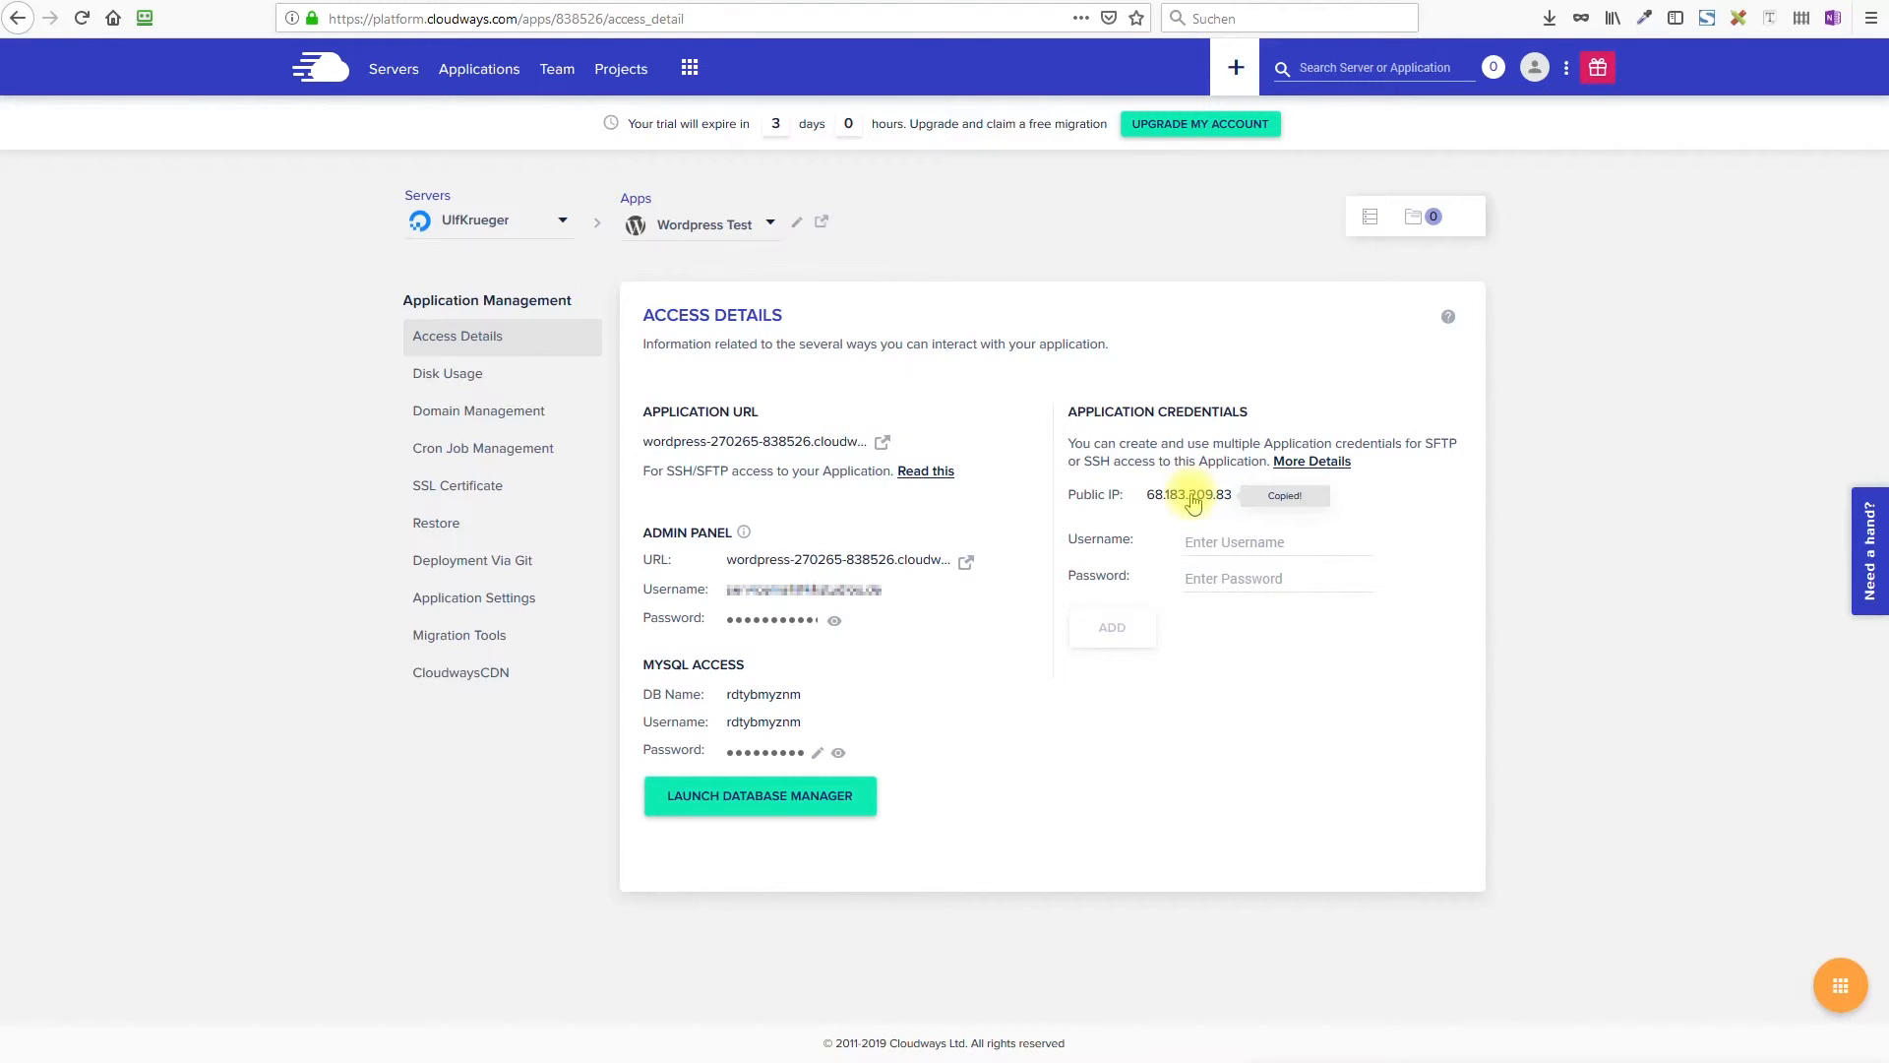
{"action": "left_click", "coordinate": [753, 1]}
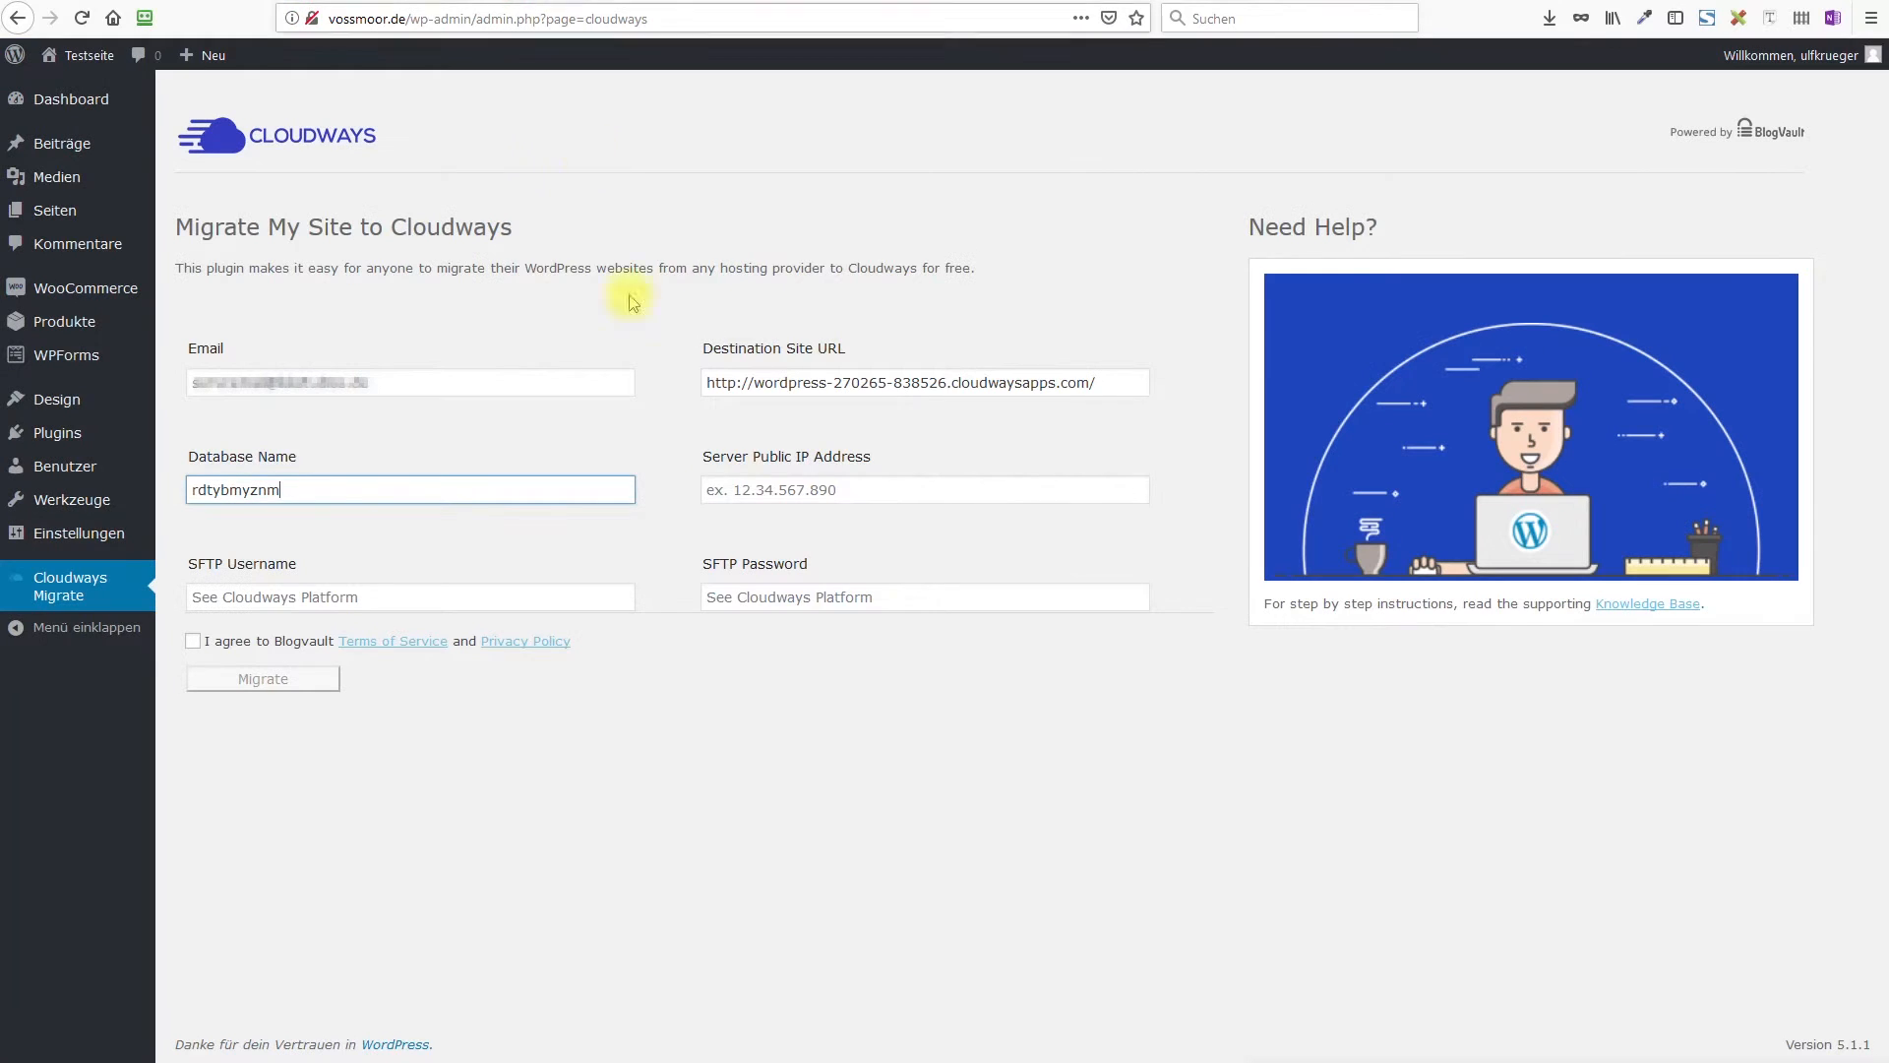
{"action": "left_click", "coordinate": [868, 487]}
{"action": "type", "text": "68.183.209.83"}
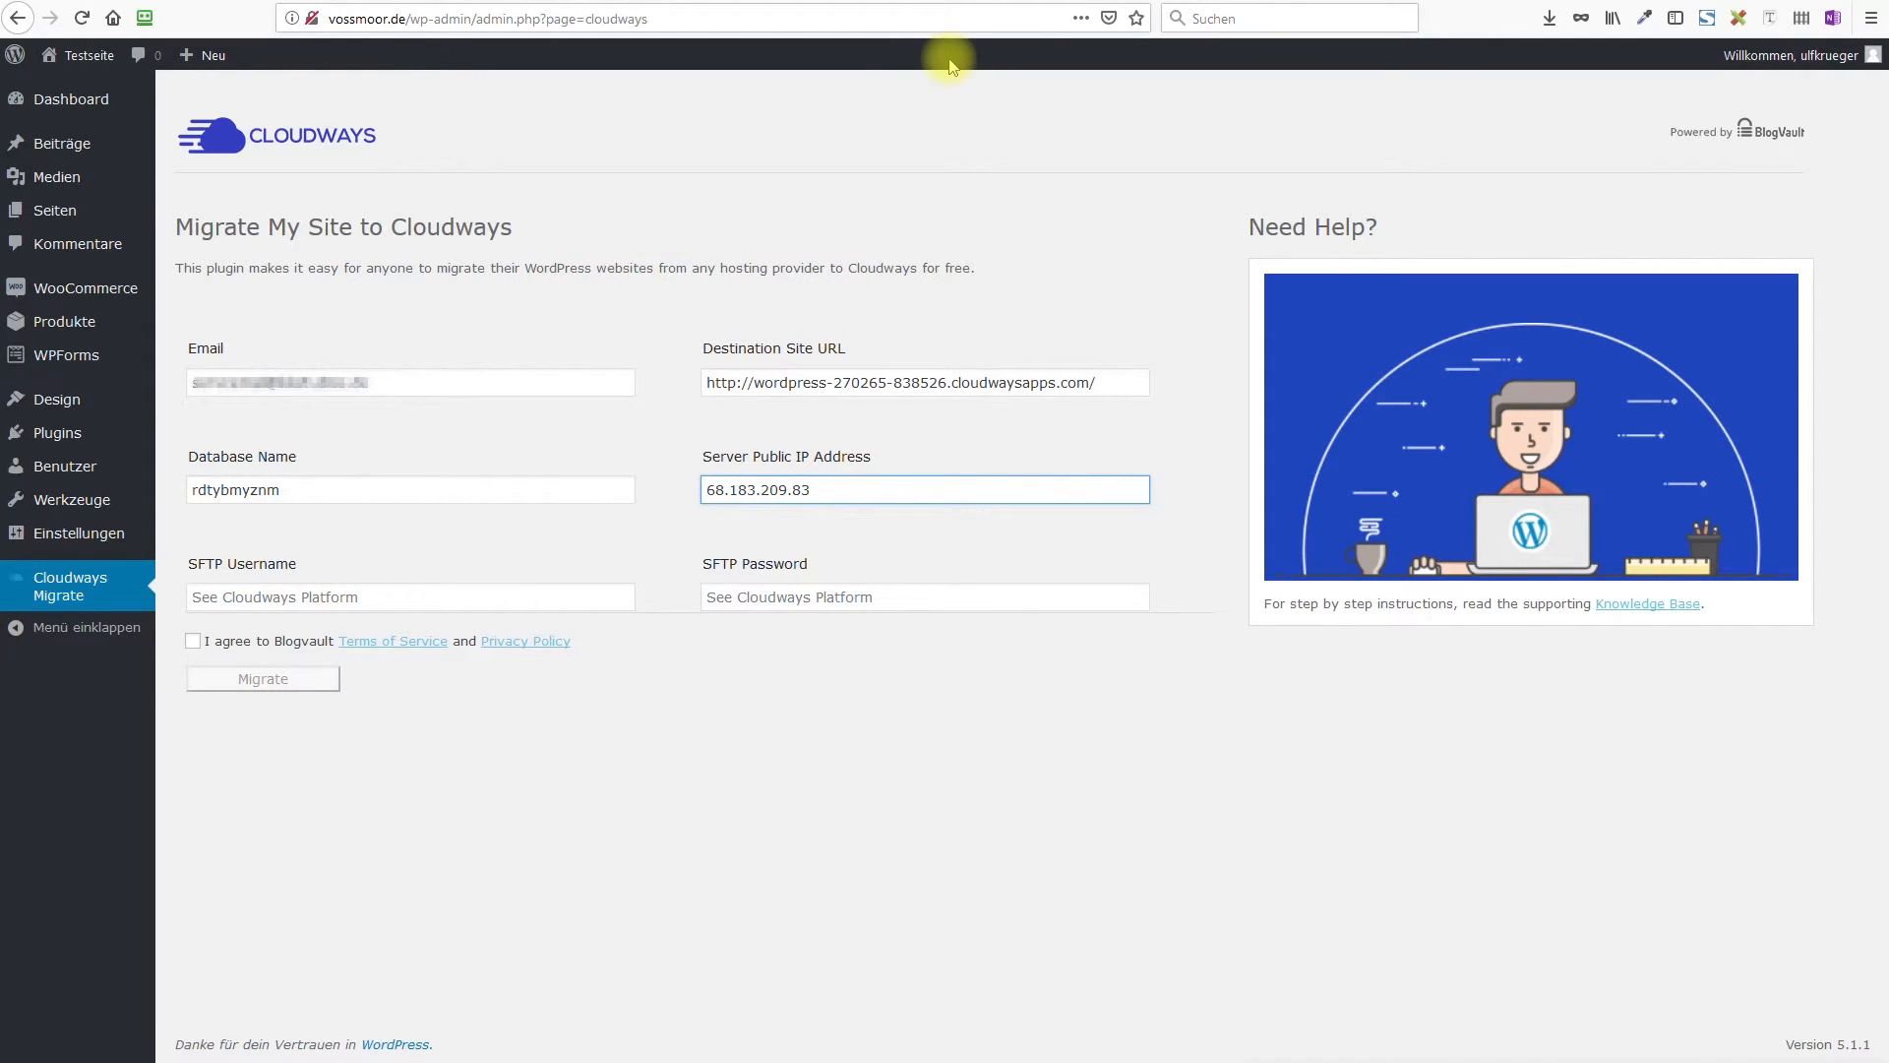
{"action": "left_click", "coordinate": [978, 1]}
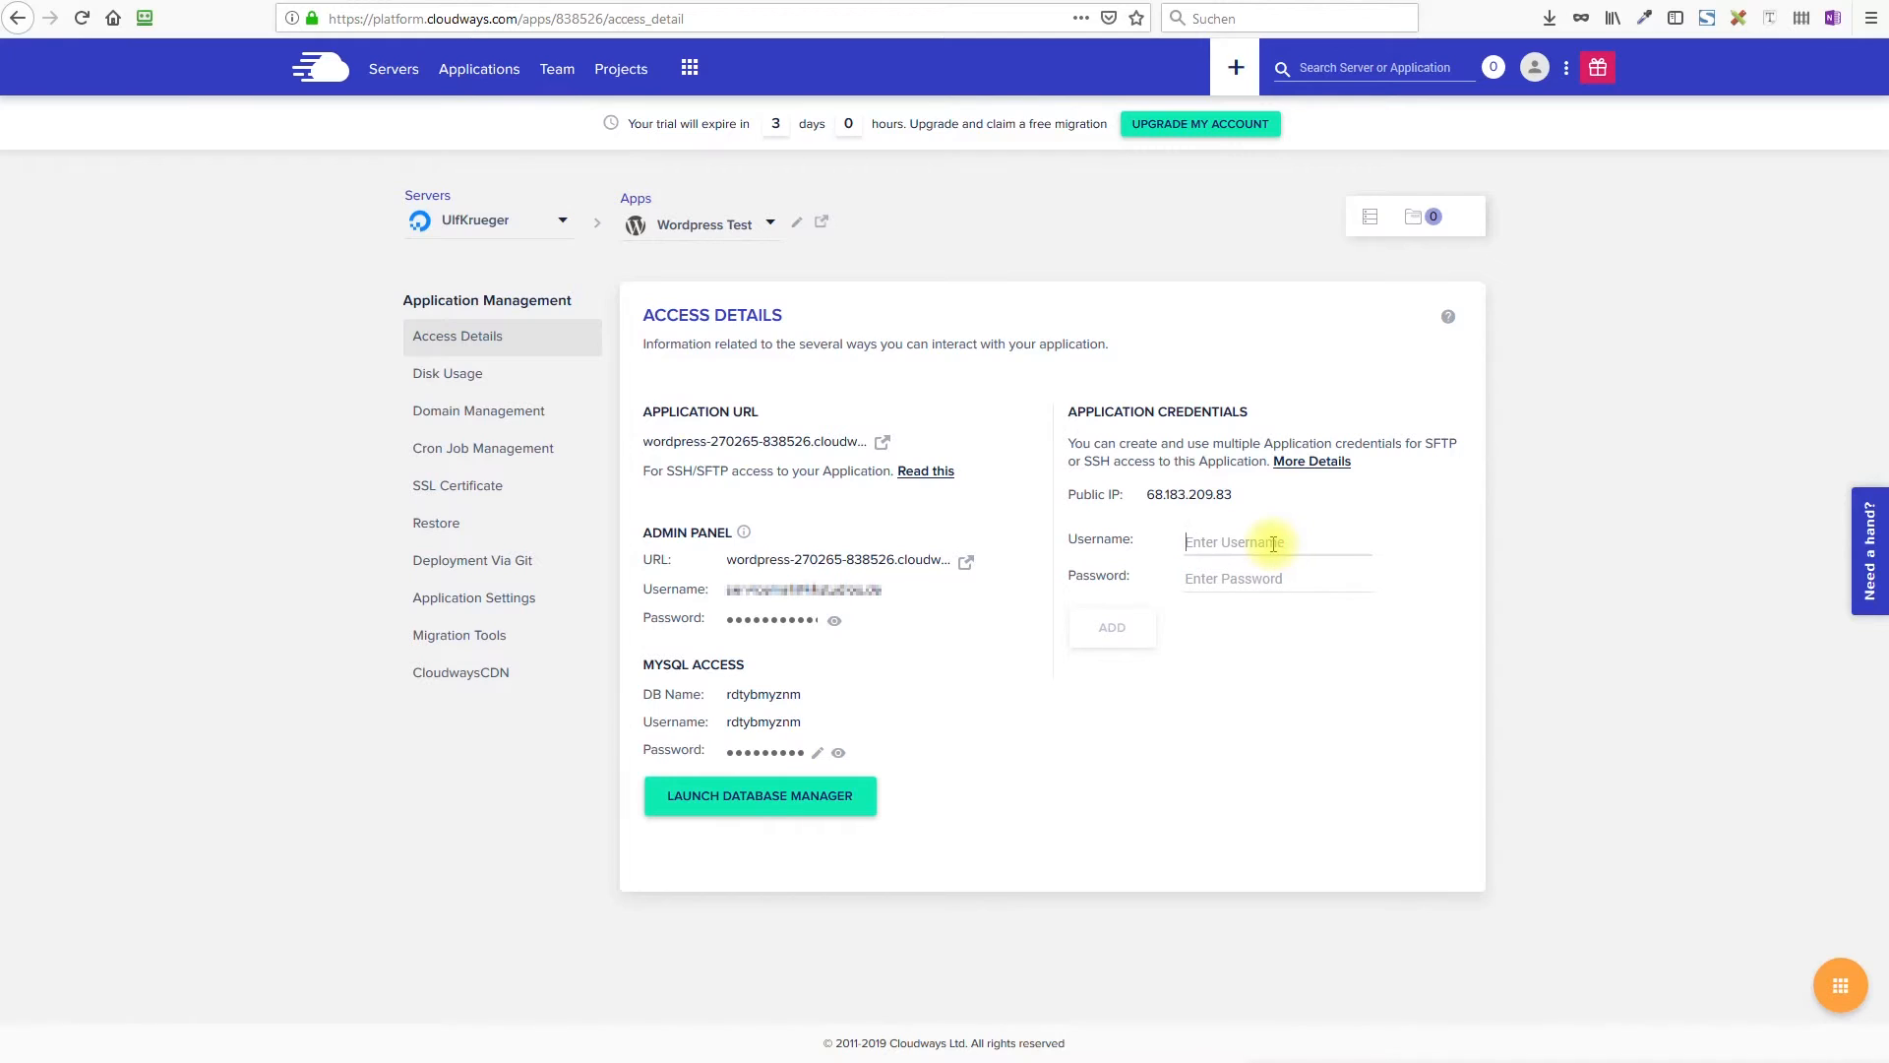
Add SFTP application credentials with username ftpuser and a password, then copy the ftpuser username
{"action": "type", "text": "ftpuser"}
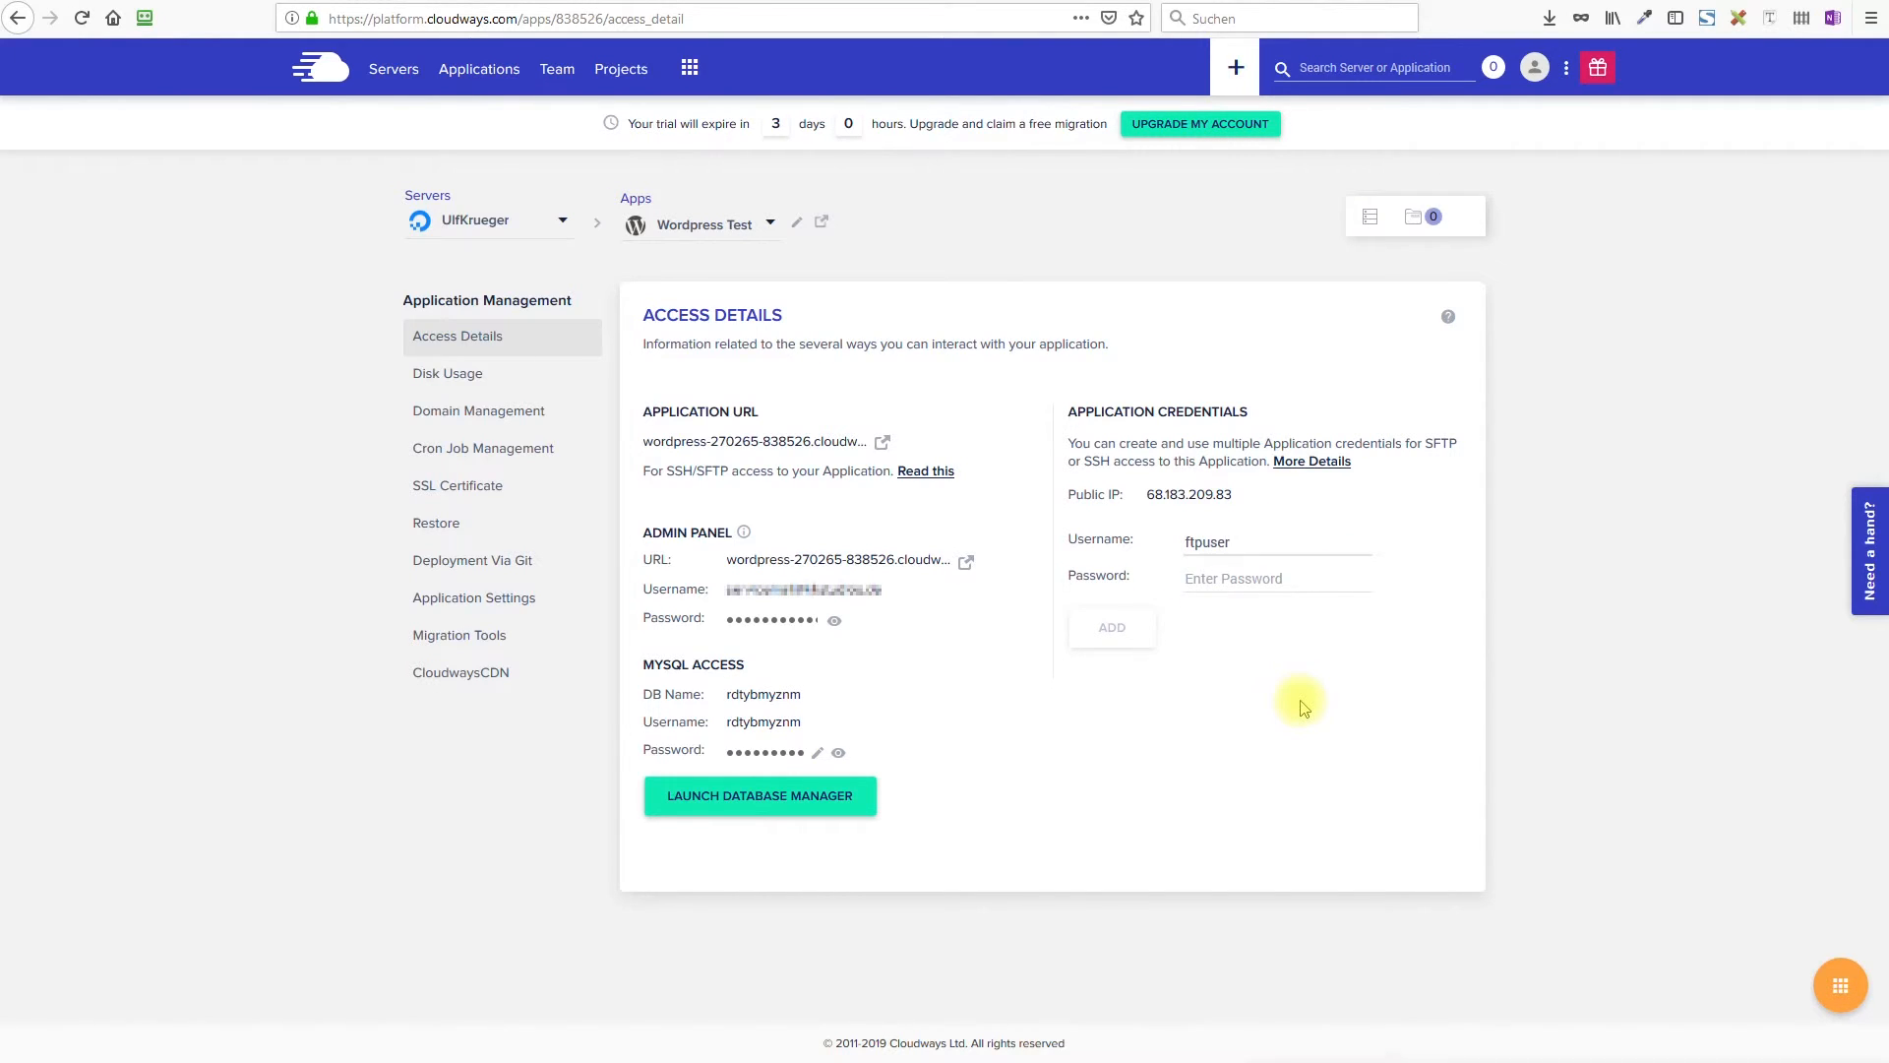
{"action": "left_click", "coordinate": [1236, 579]}
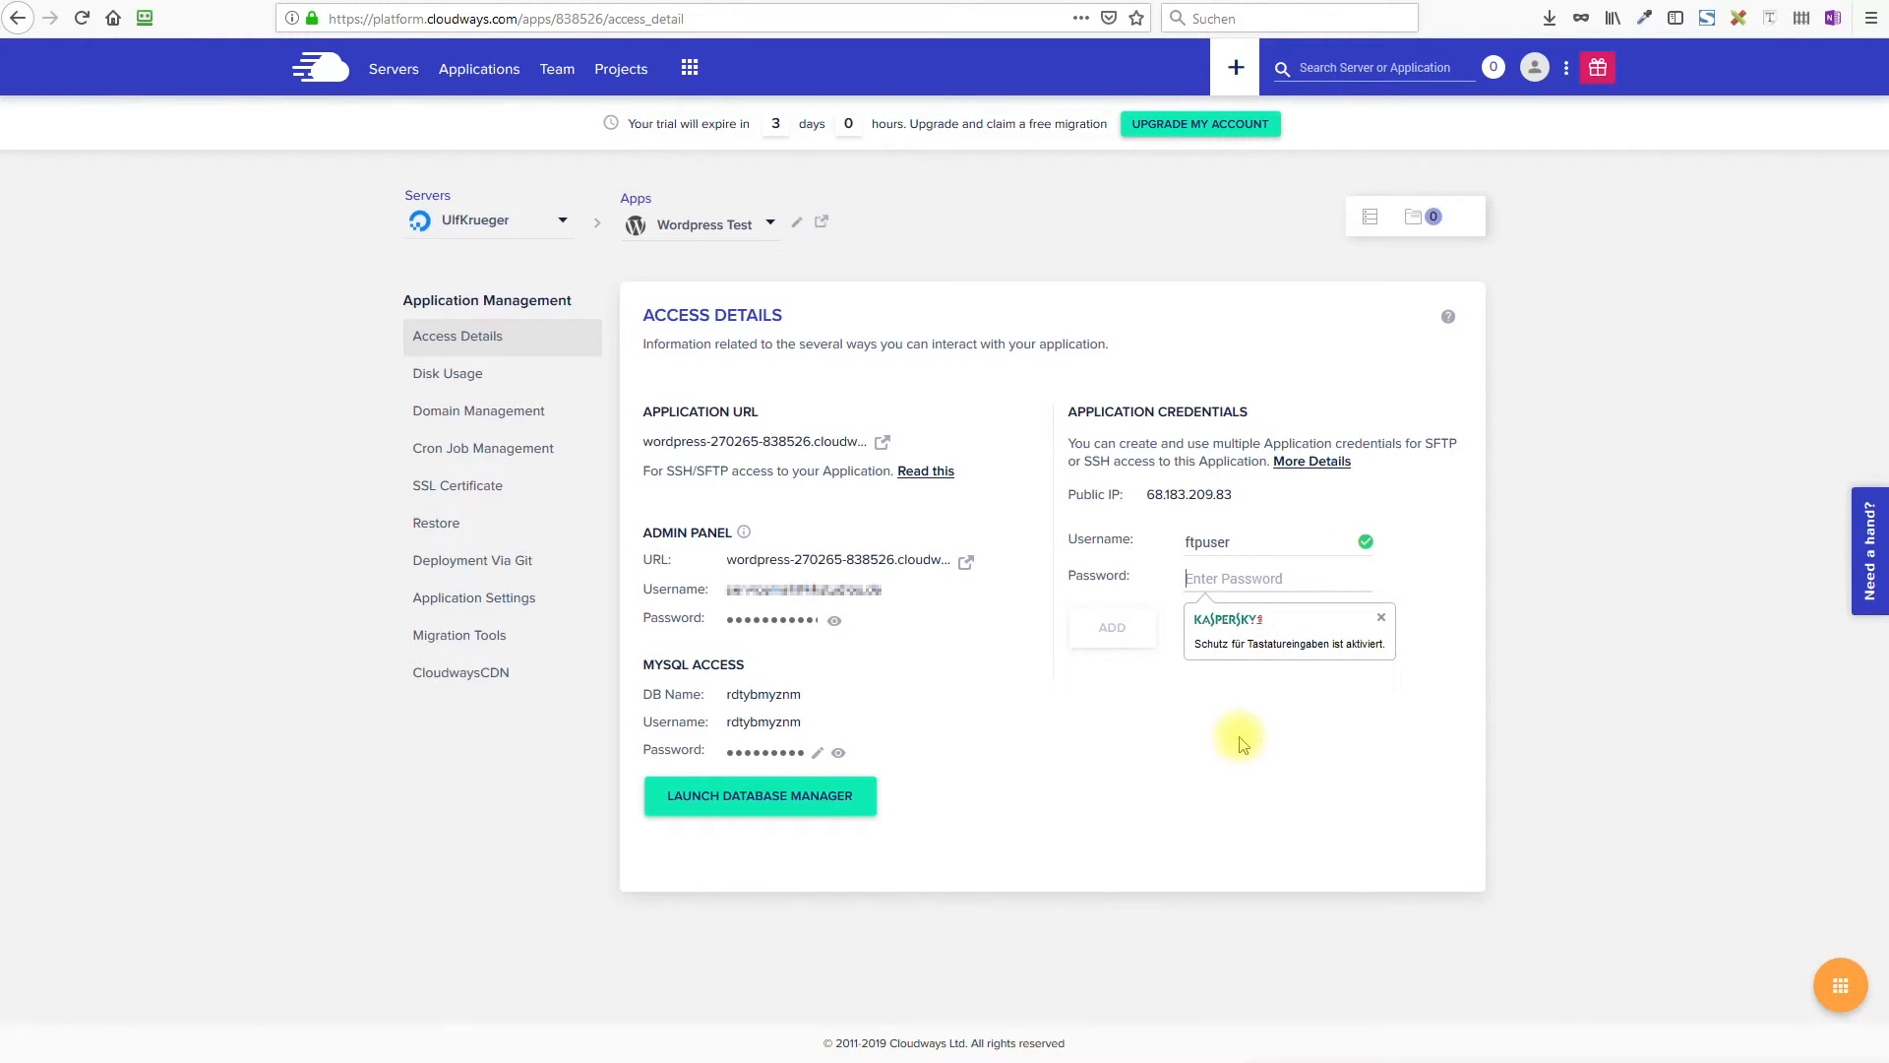
{"action": "left_click", "coordinate": [1239, 743]}
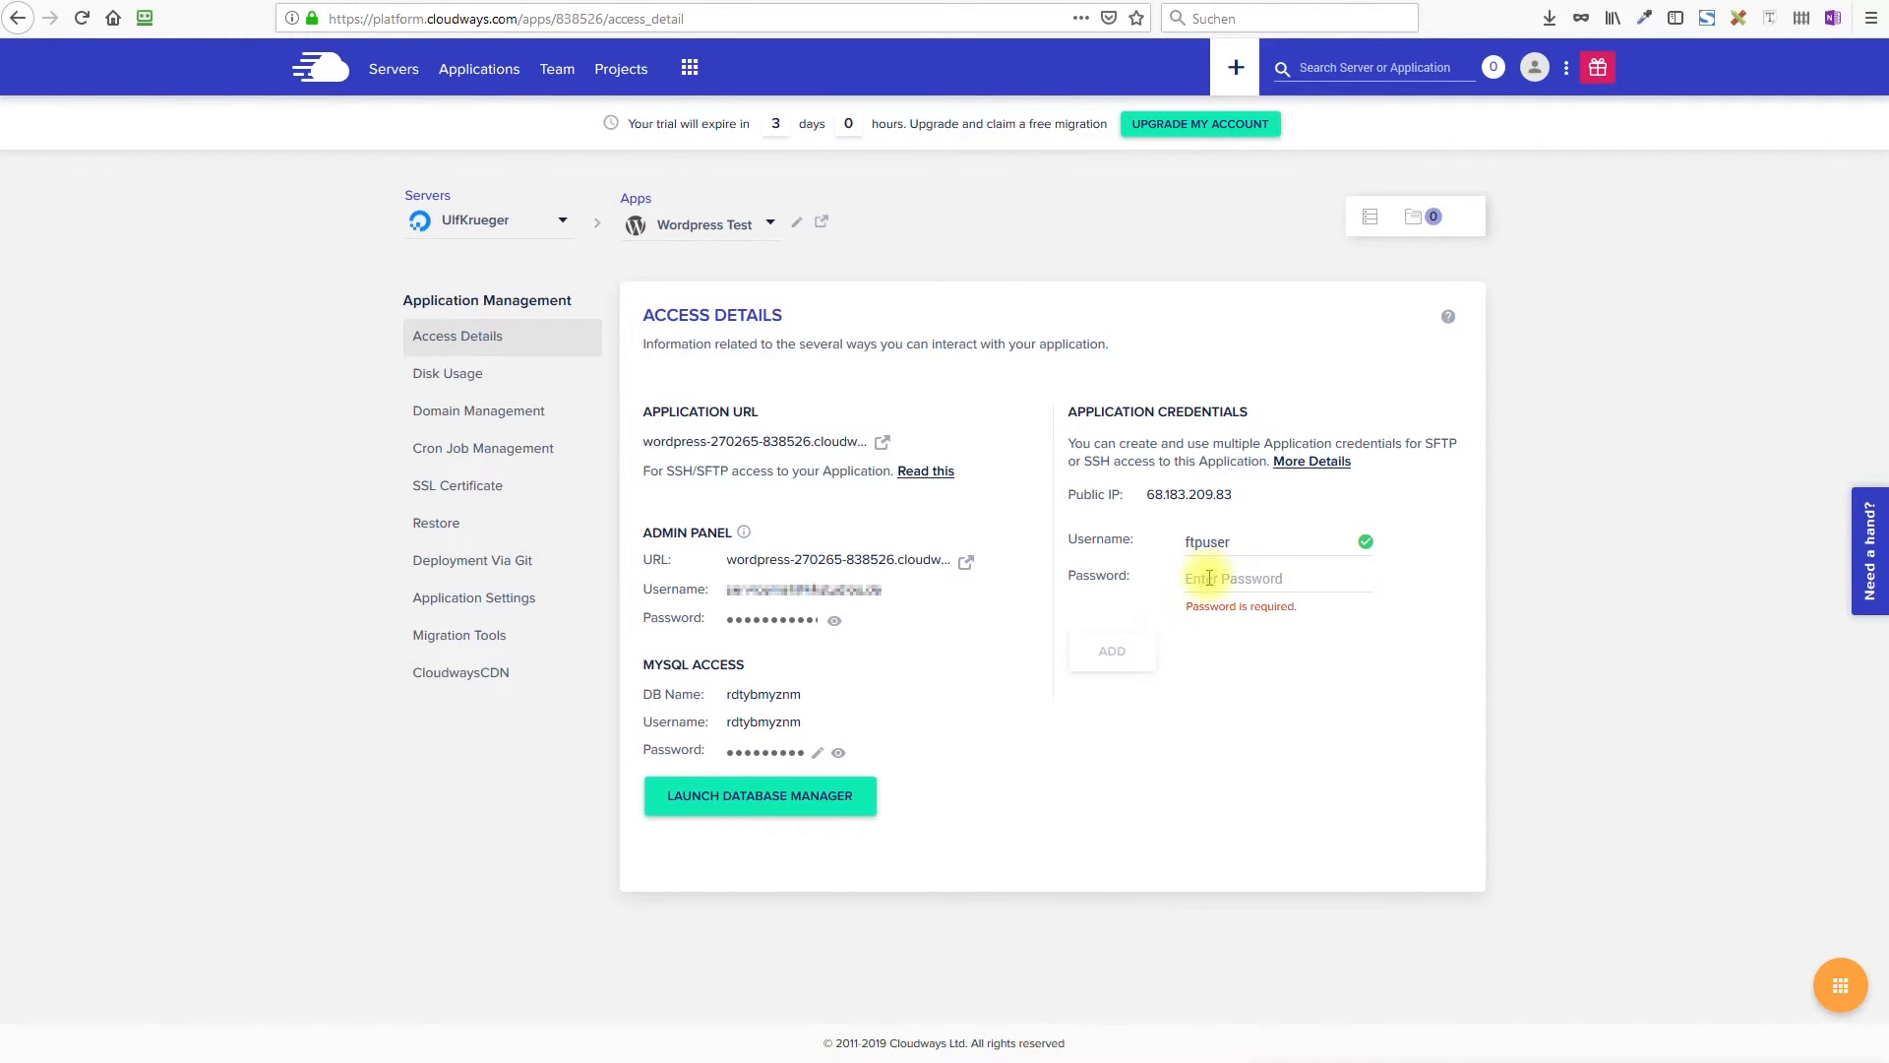
{"action": "type", "text": "•"}
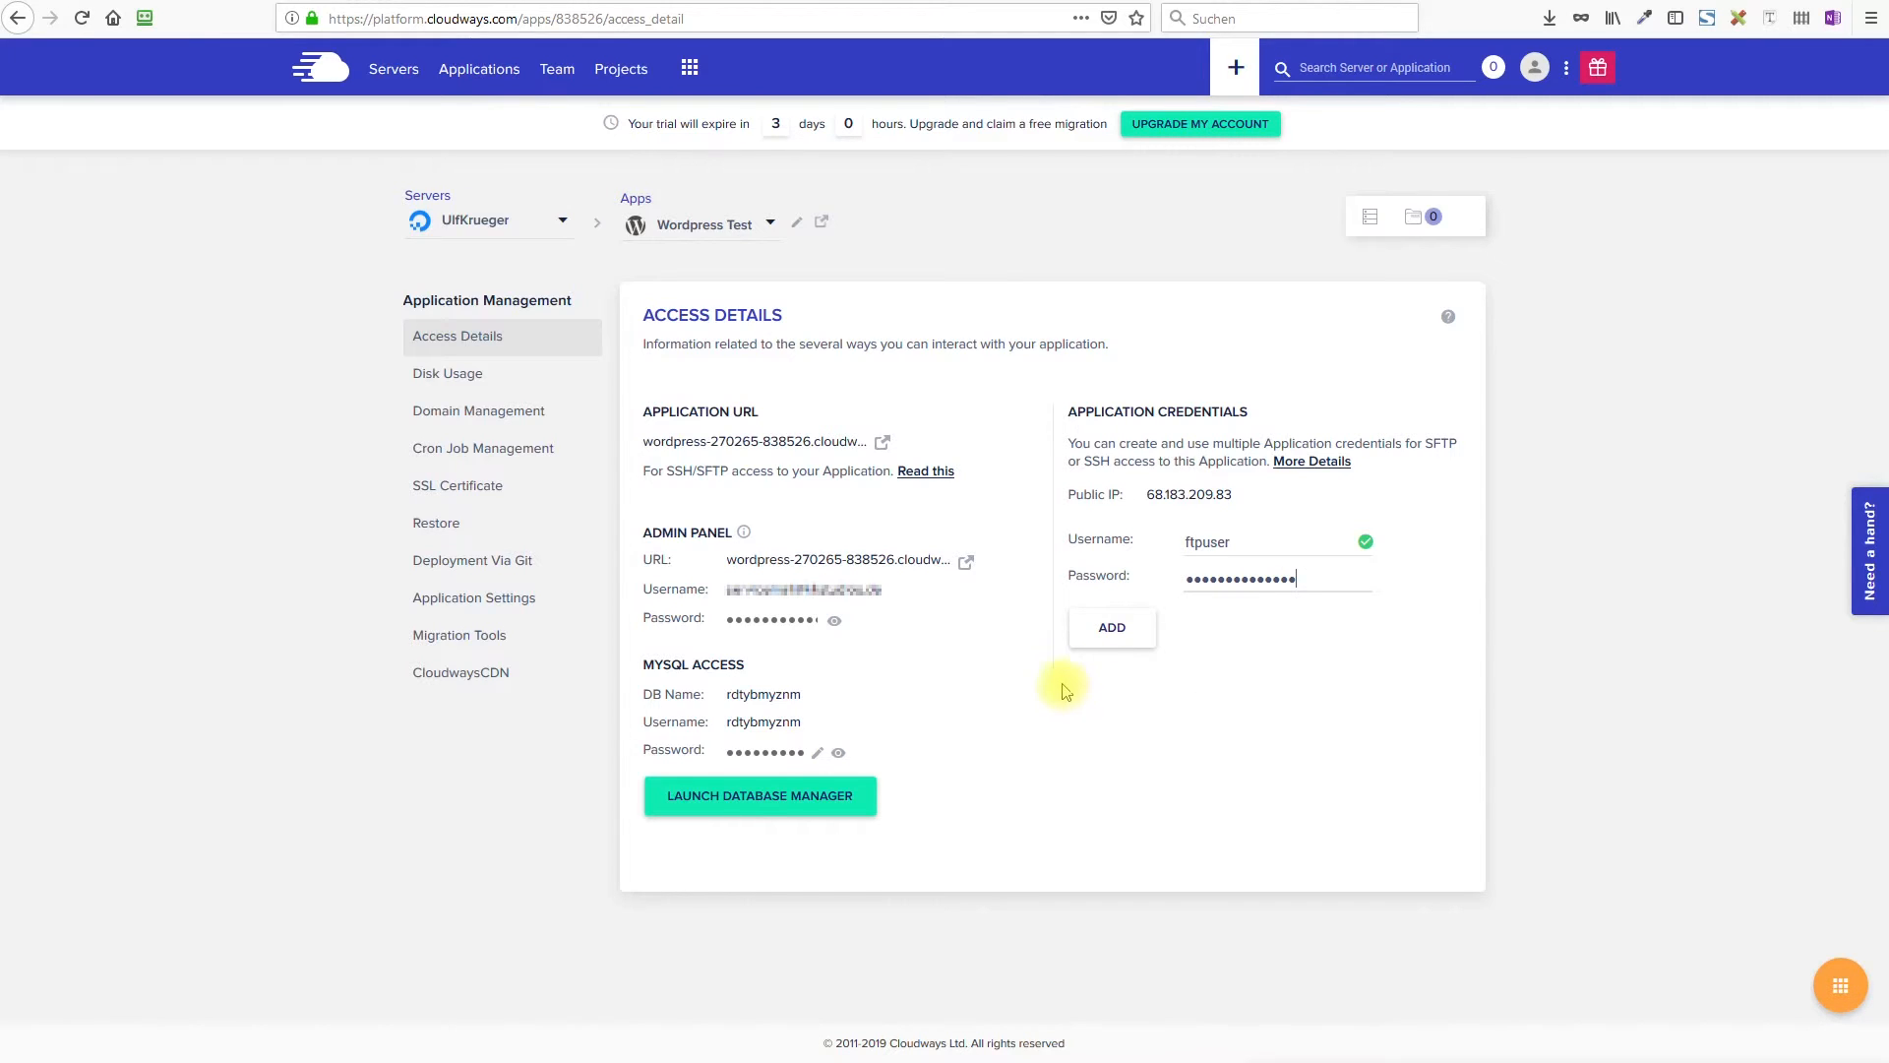
{"action": "left_click", "coordinate": [1107, 632]}
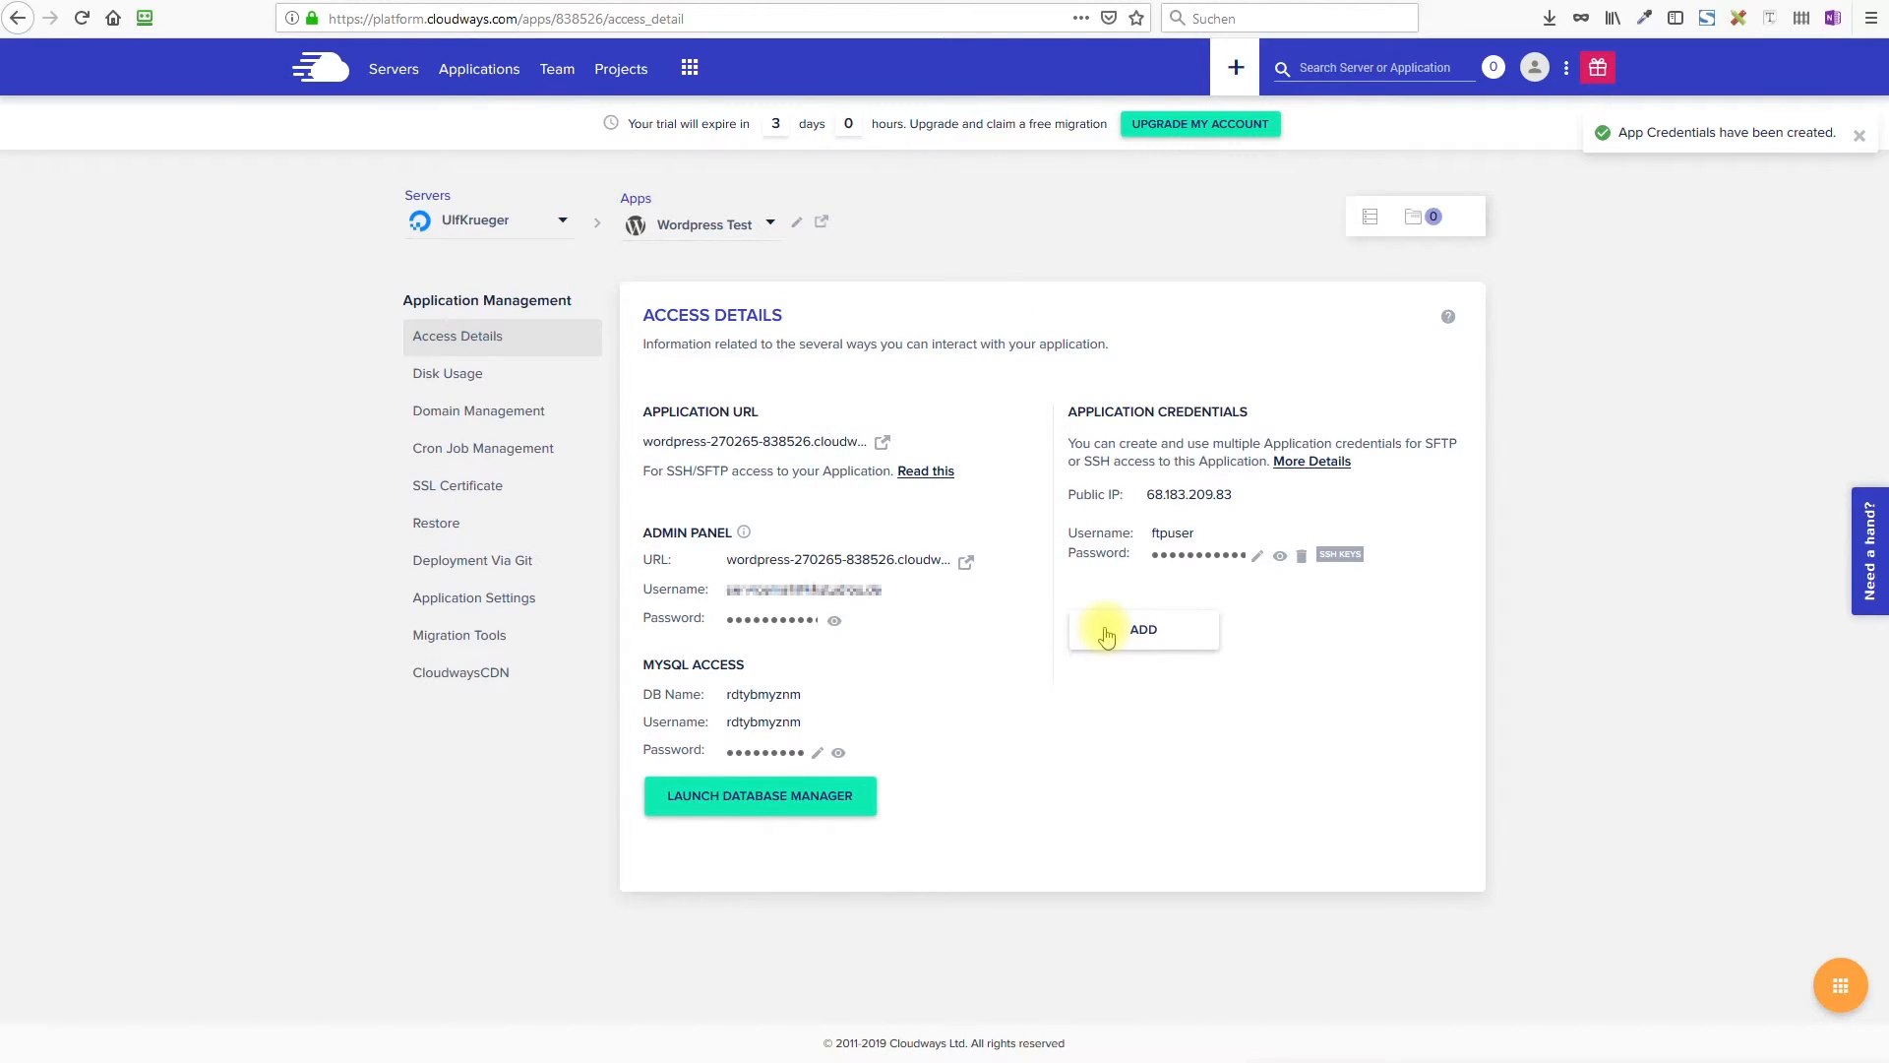
{"action": "left_click", "coordinate": [1170, 541]}
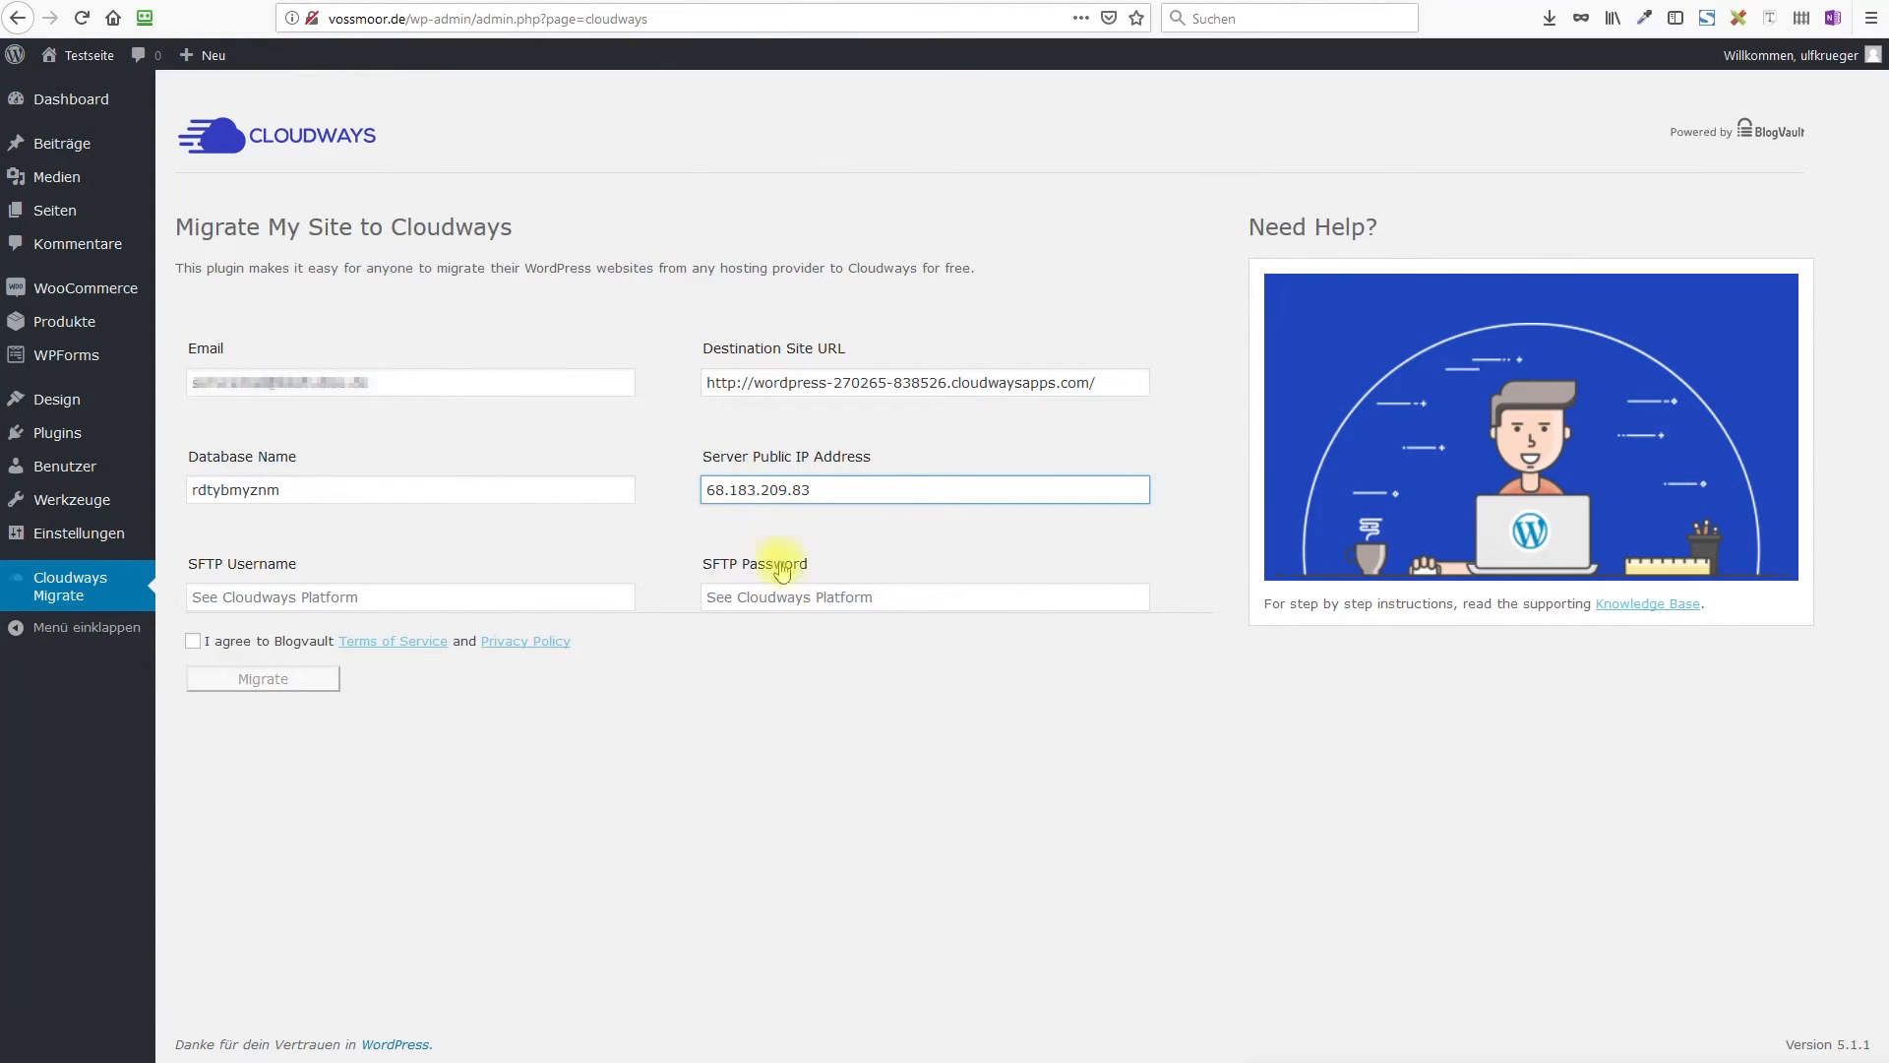
Enter SFTP username ftpuser and its password, accept the BlogVault terms, and start the migration
{"action": "left_click", "coordinate": [350, 596]}
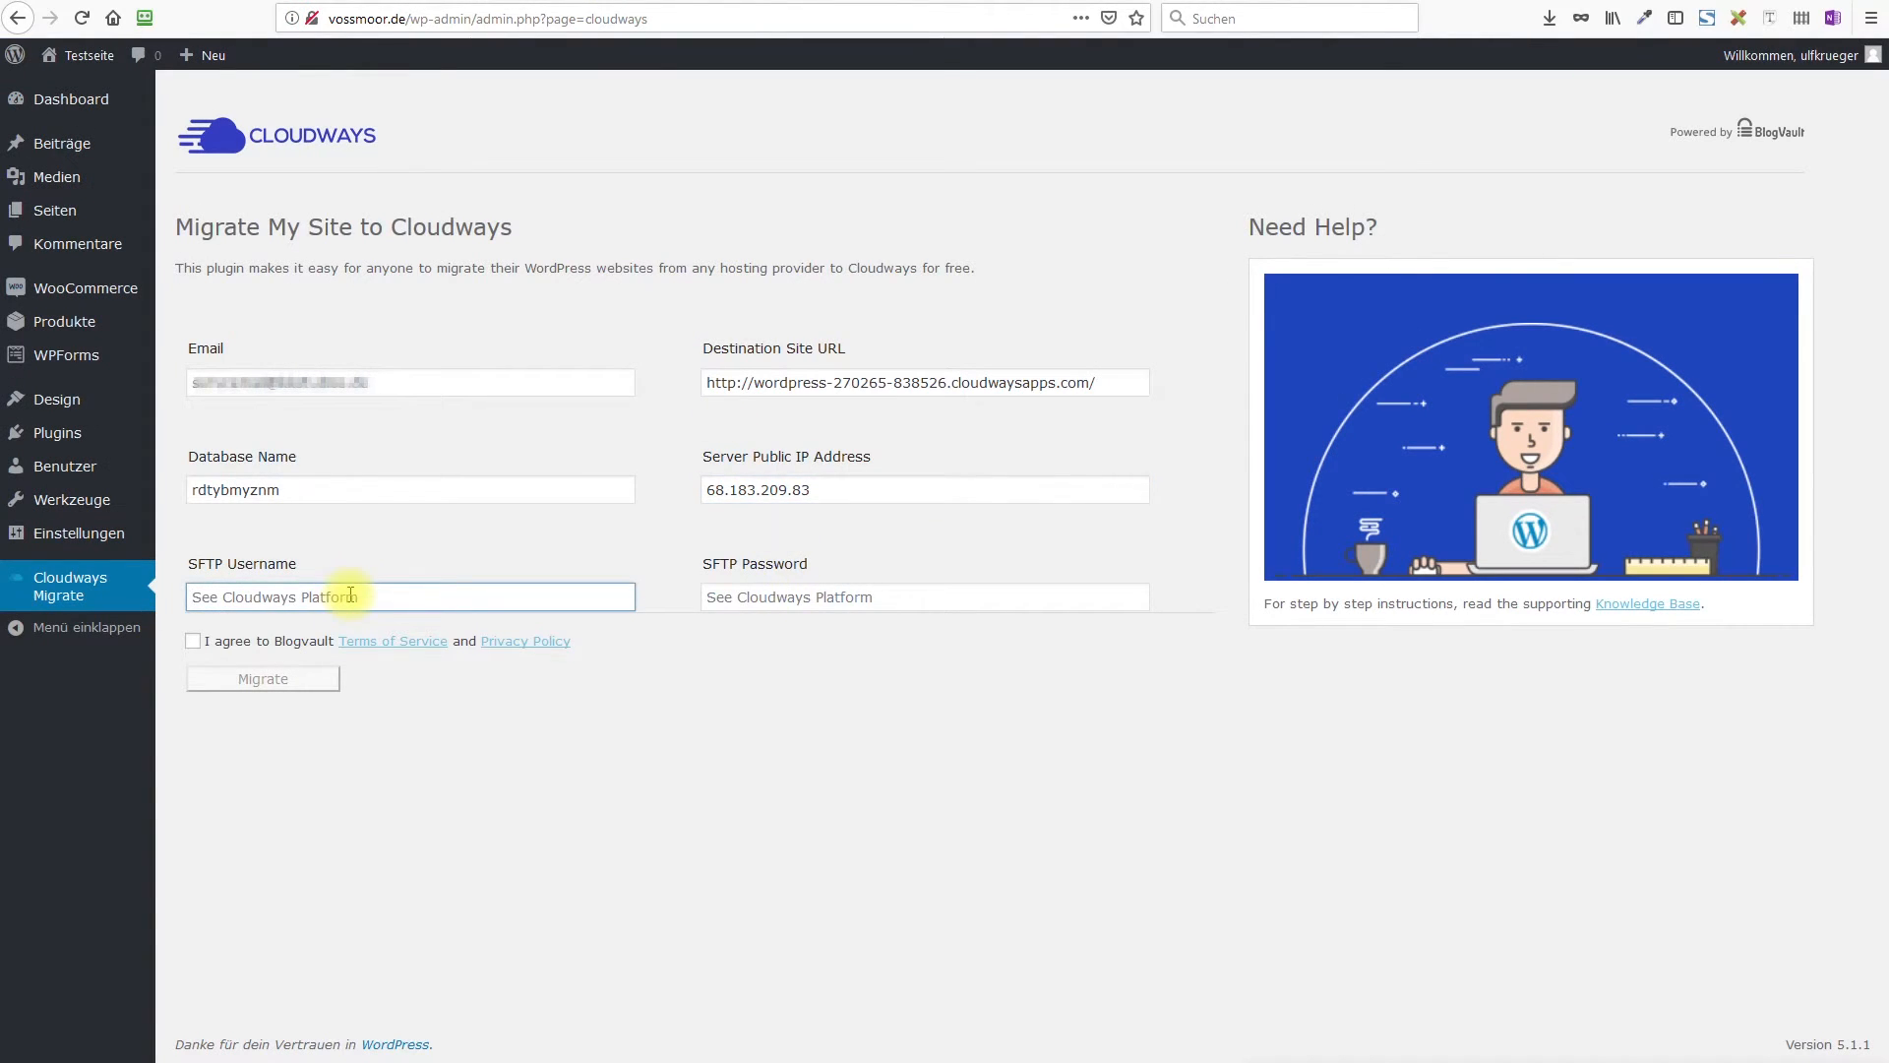
{"action": "key", "text": "ctrl+v"}
{"action": "left_click", "coordinate": [802, 597]}
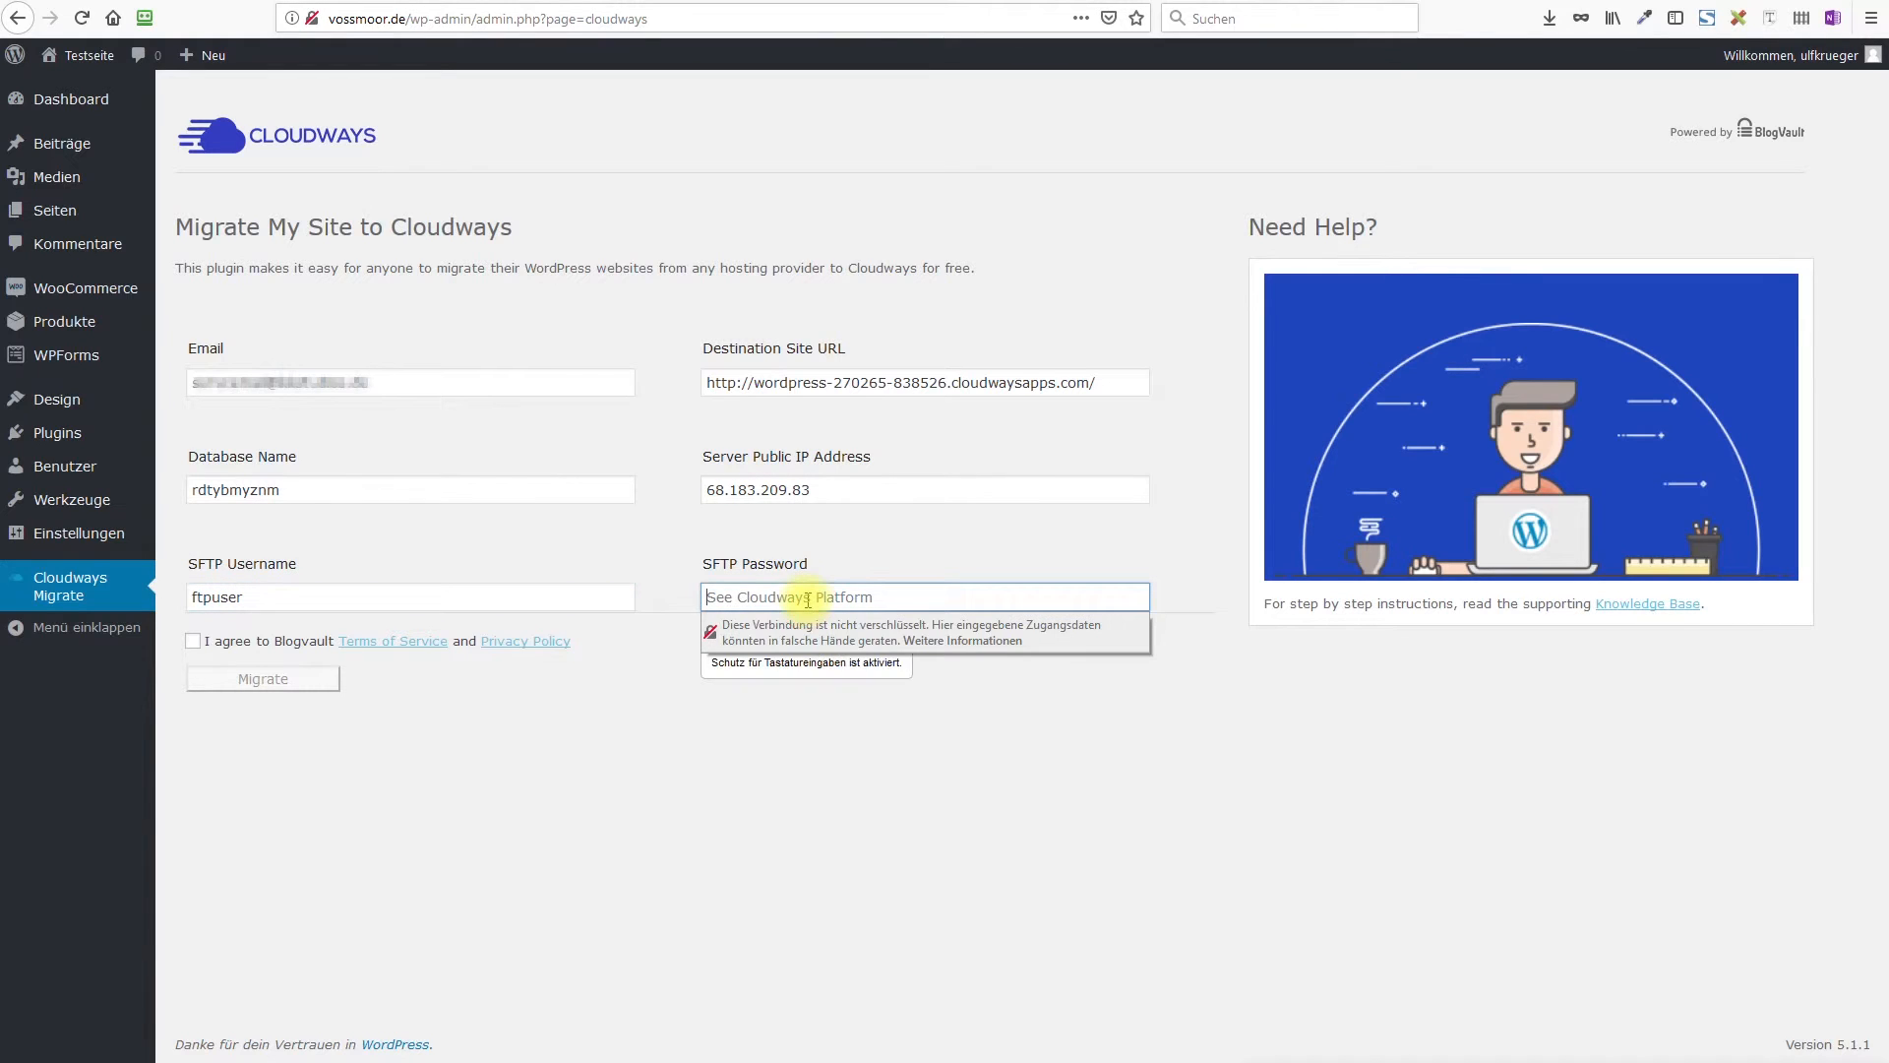
{"action": "key", "text": "ctrl+v"}
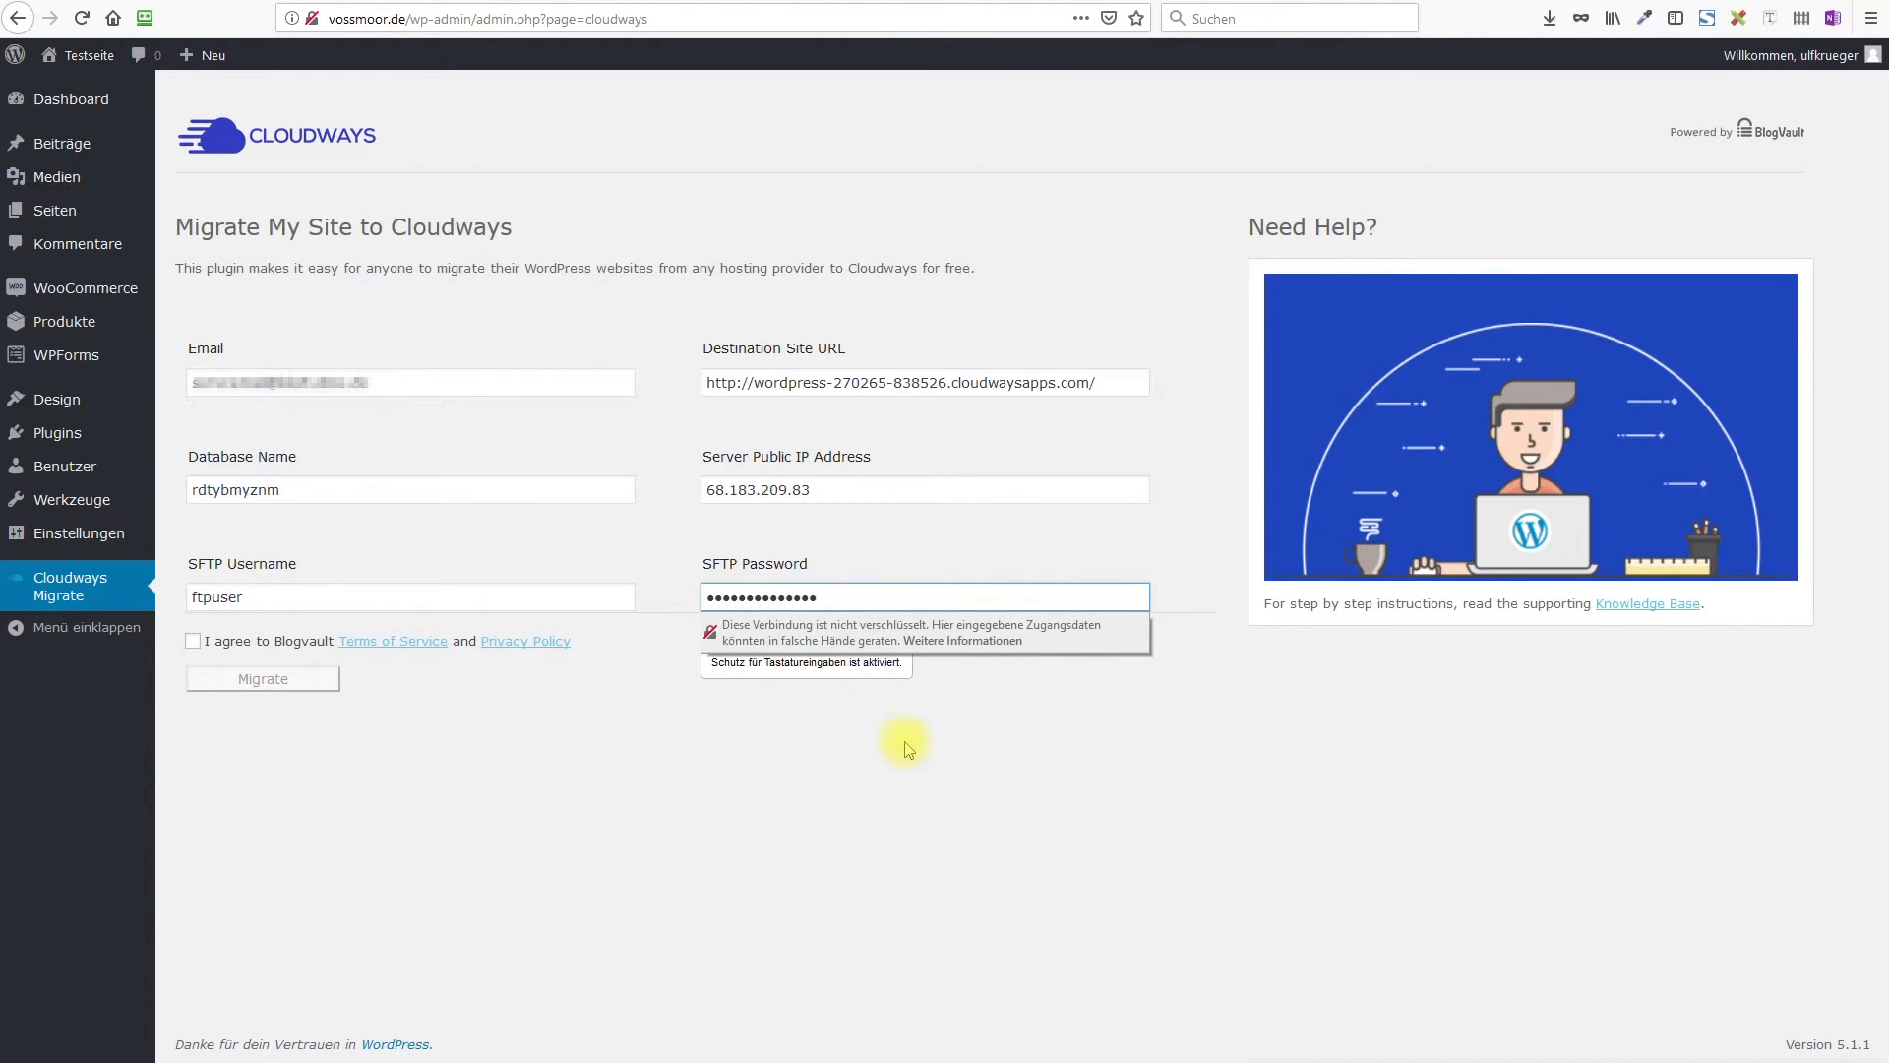
{"action": "left_click", "coordinate": [905, 746]}
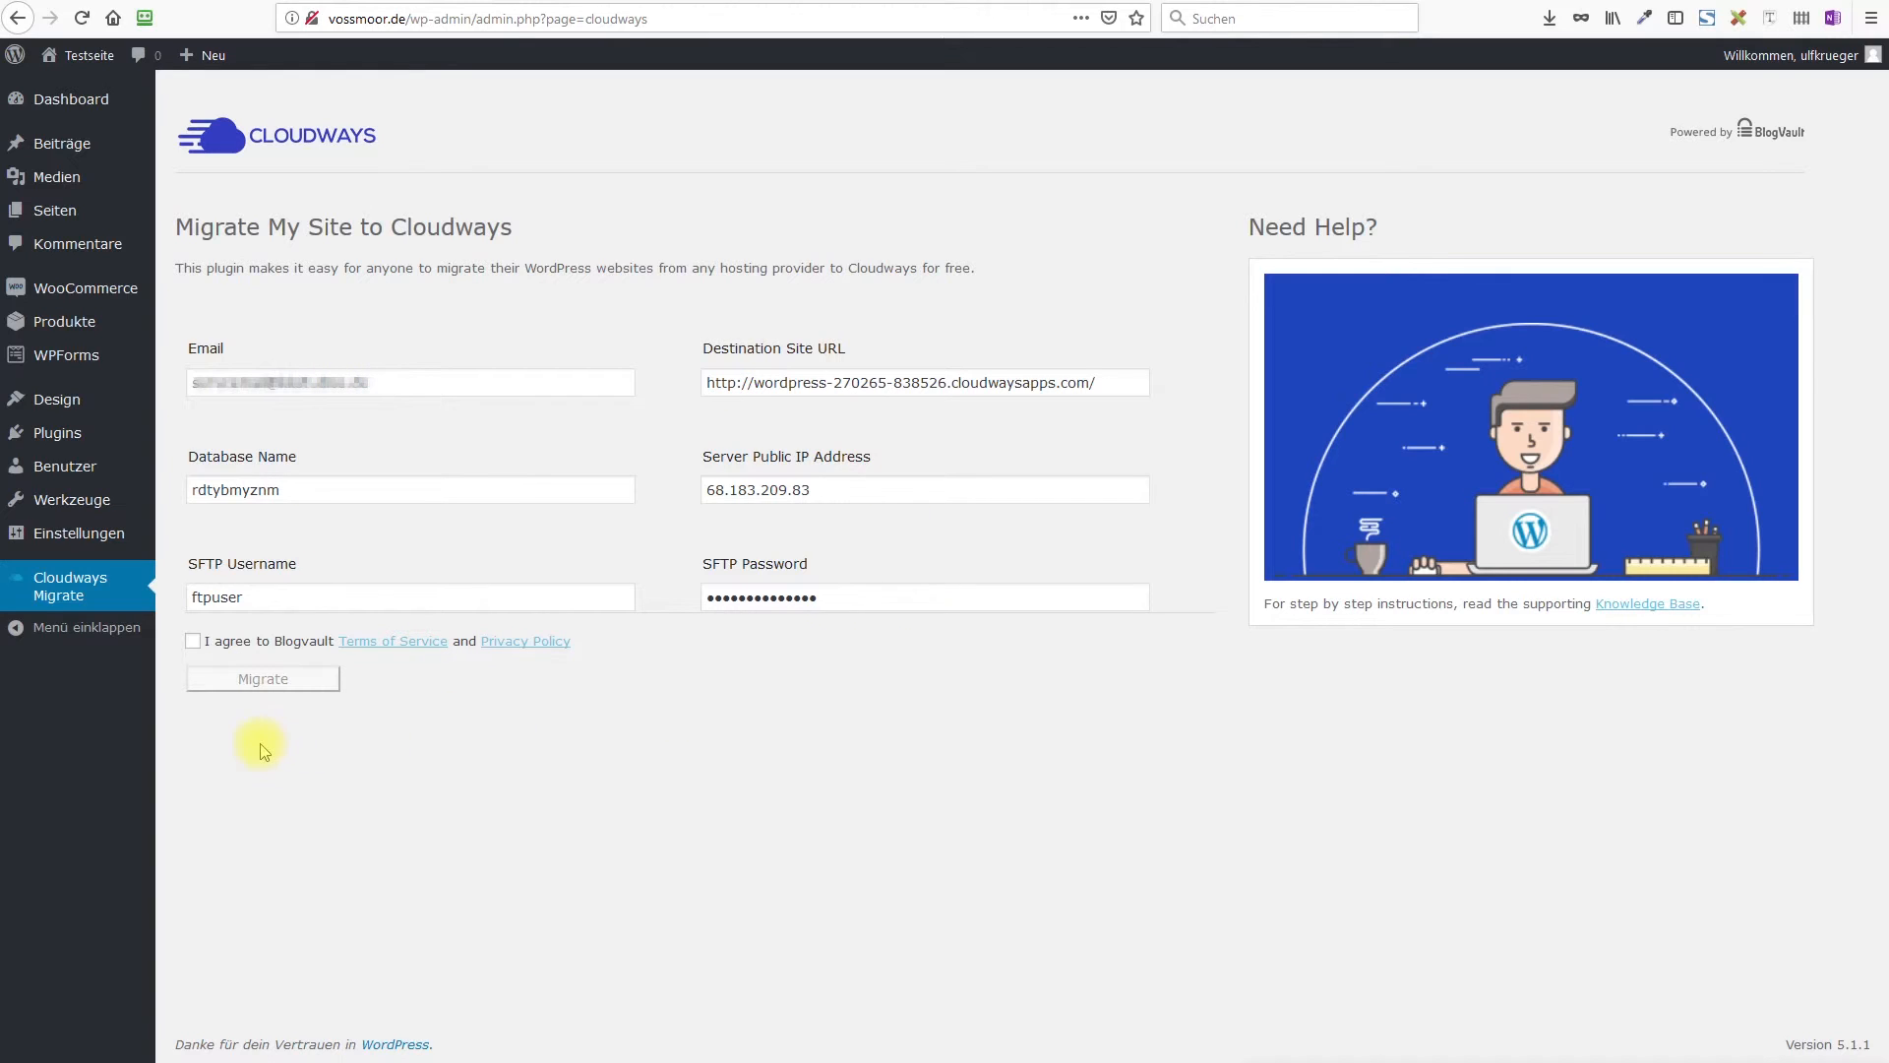
{"action": "left_click", "coordinate": [193, 641]}
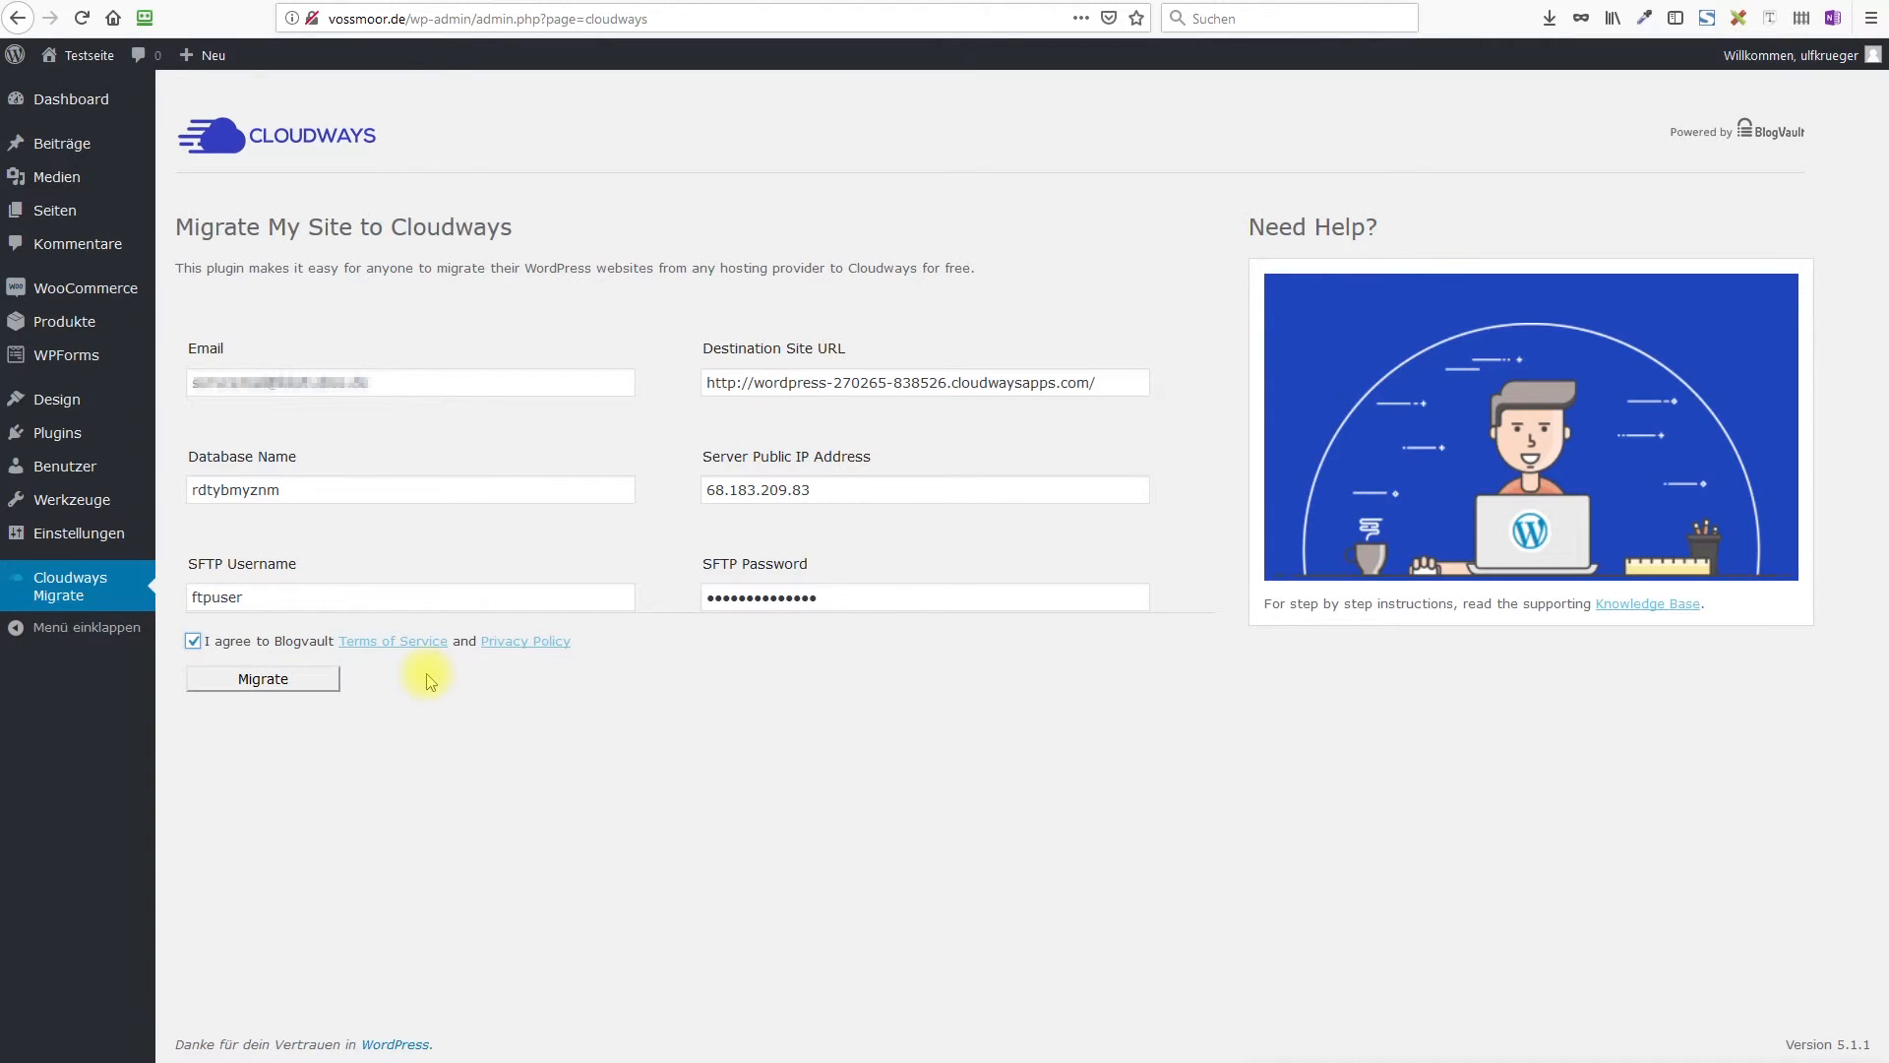
{"action": "left_click", "coordinate": [264, 679]}
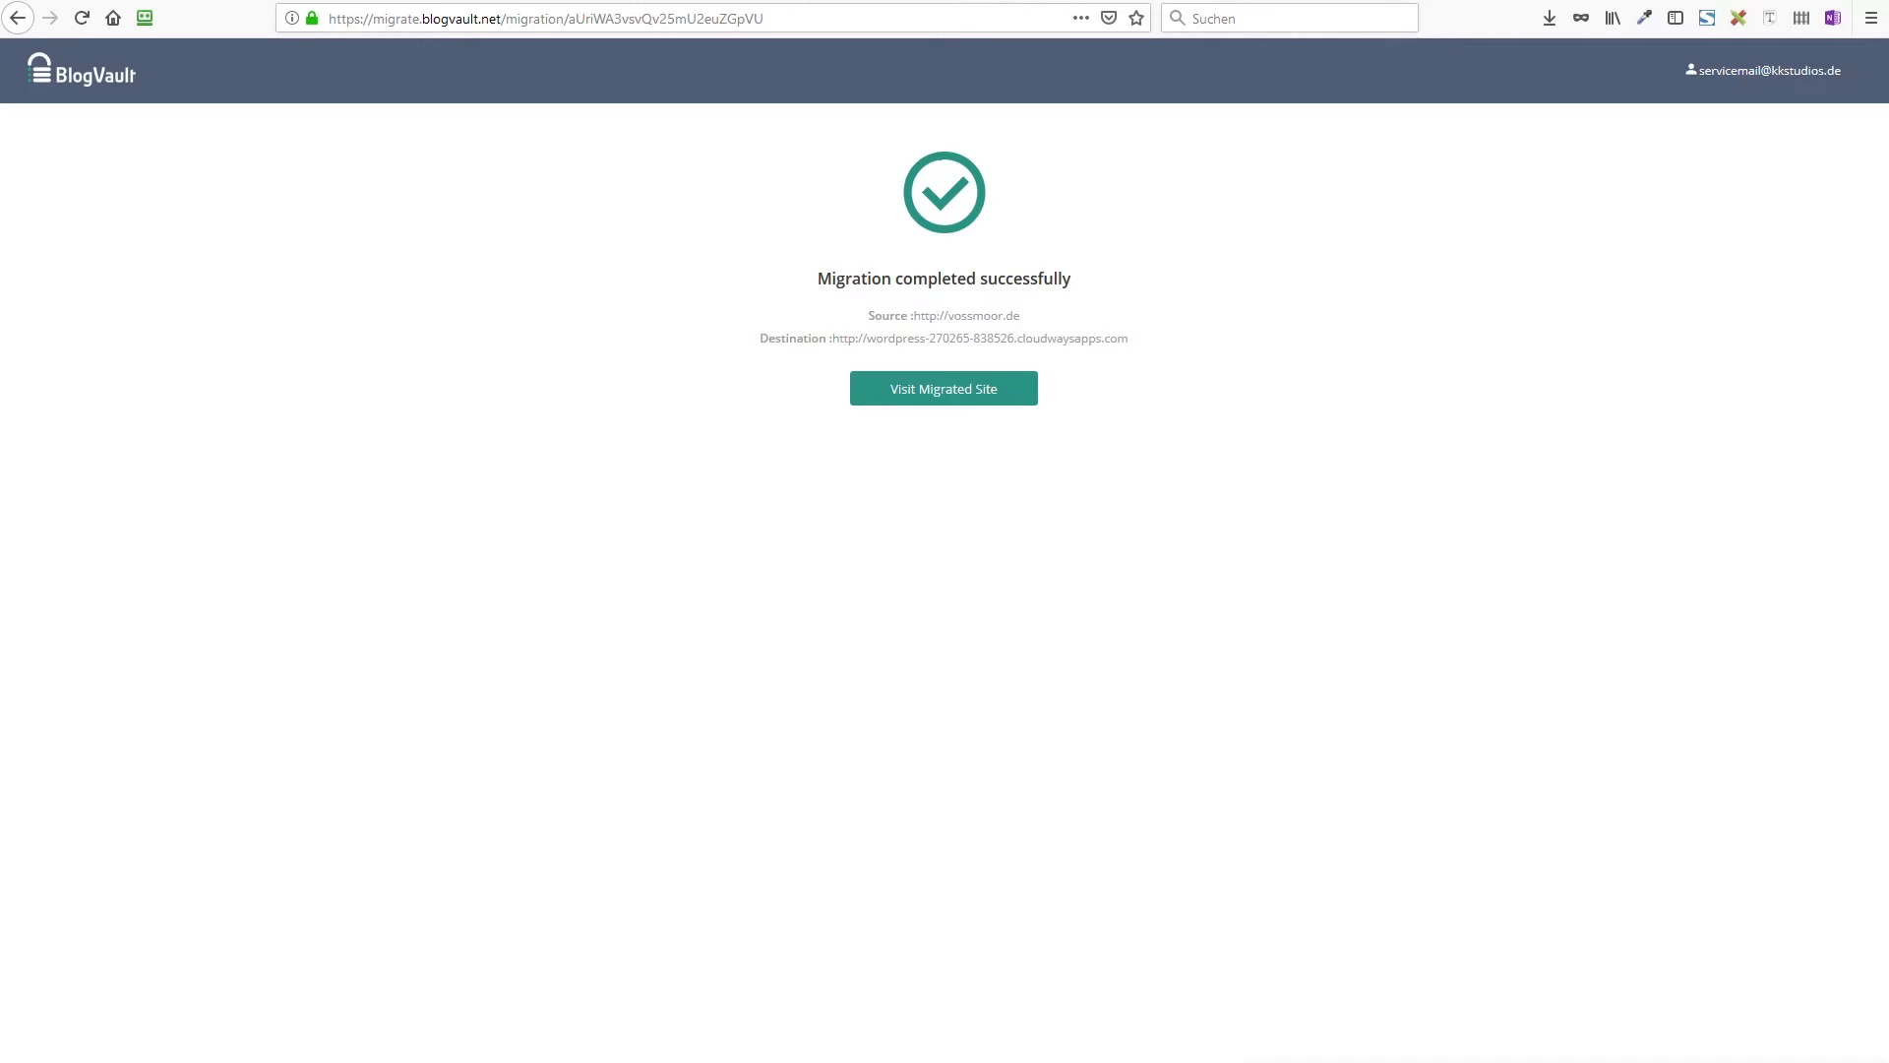
Open the migrated DNK shop on its cloudwaysapps address and scroll through the homepage
{"action": "left_click", "coordinate": [915, 386]}
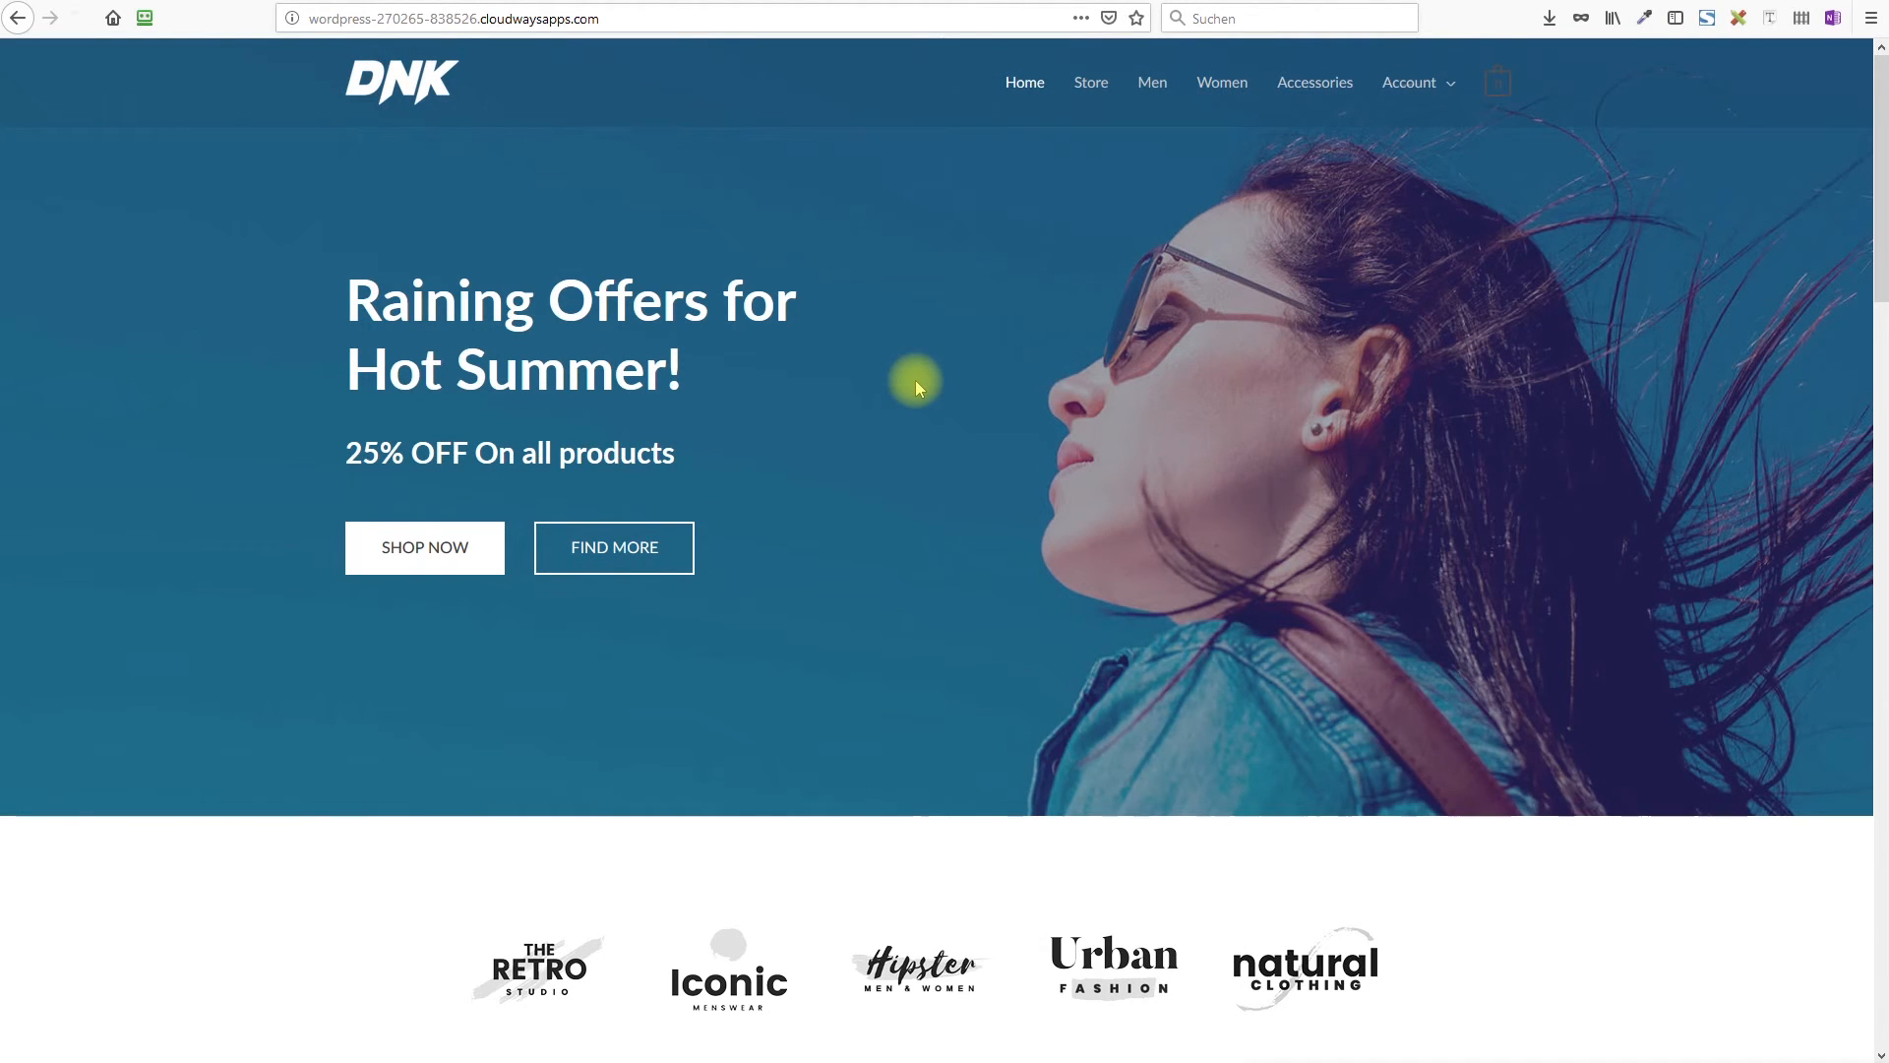
{"action": "scroll", "coordinate": [1007, 444], "scroll_direction": "down", "scroll_amount": 10}
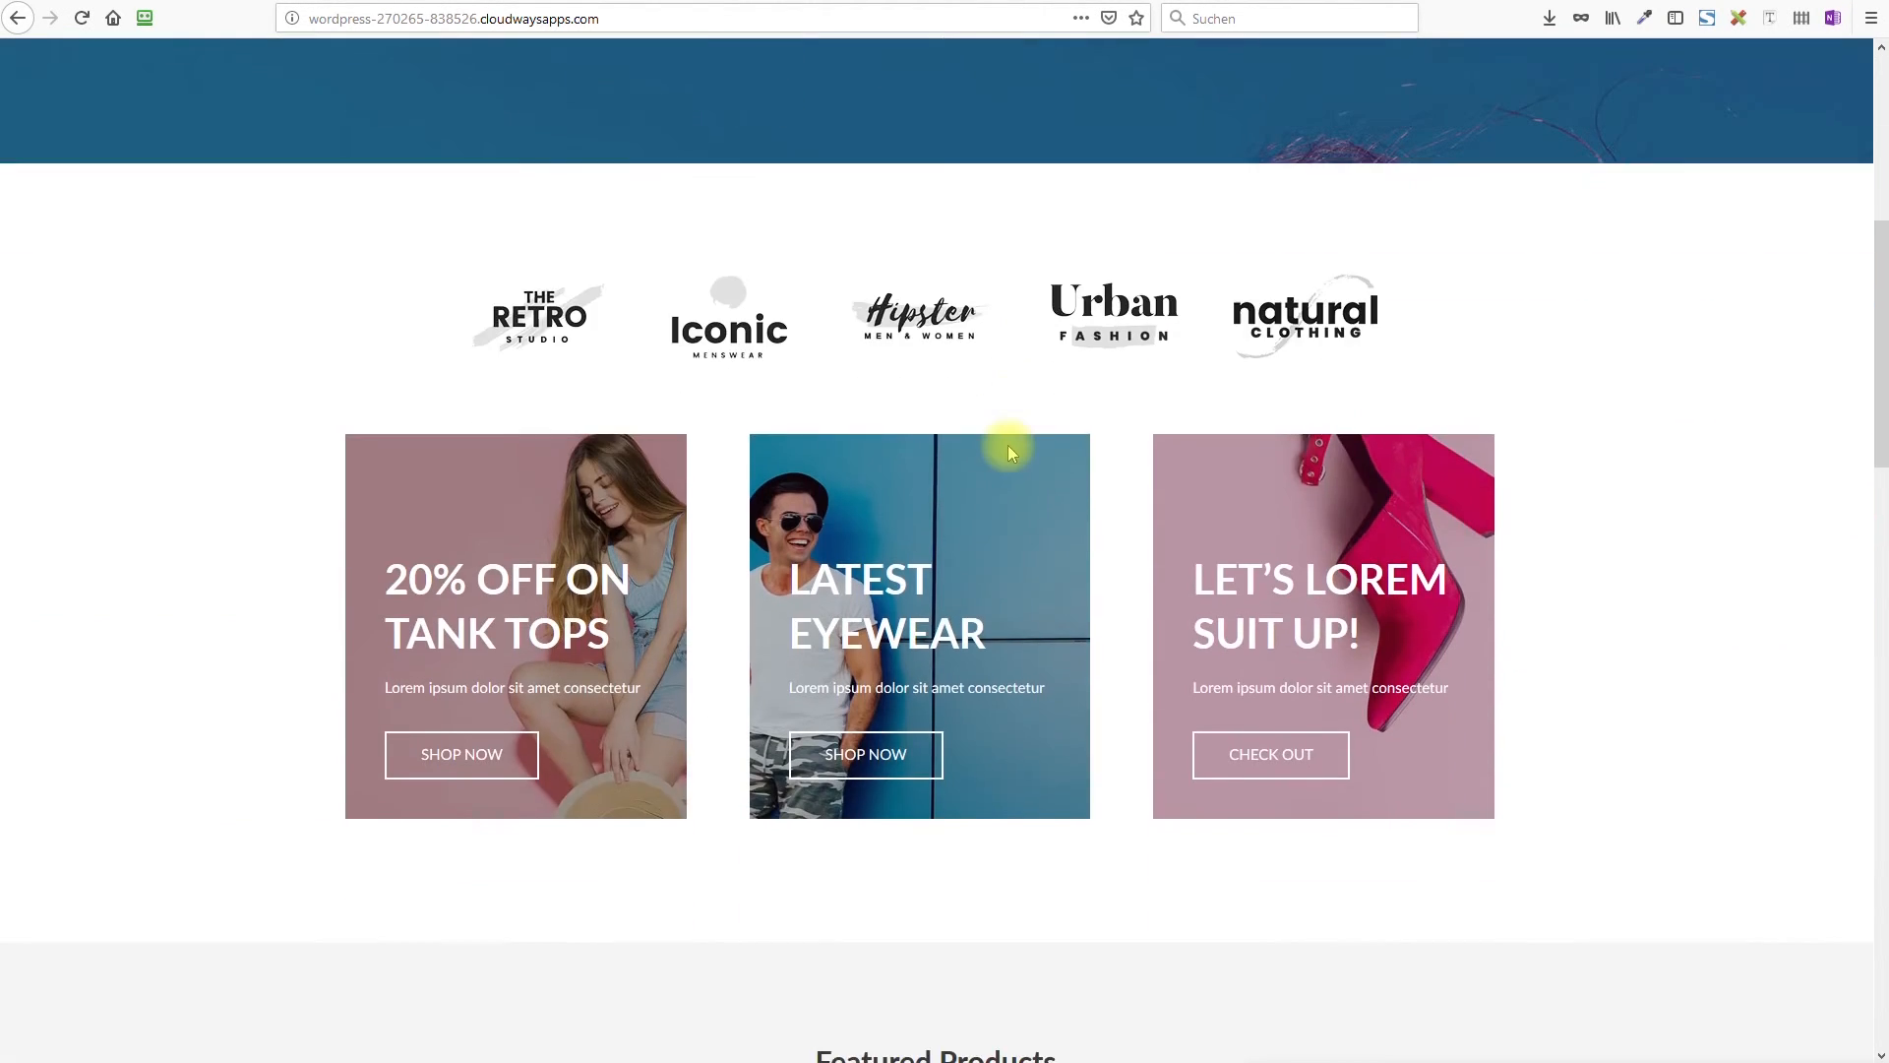
{"action": "scroll", "coordinate": [1011, 451], "scroll_direction": "down", "scroll_amount": 8}
{"action": "scroll", "coordinate": [1011, 452], "scroll_direction": "up", "scroll_amount": 18}
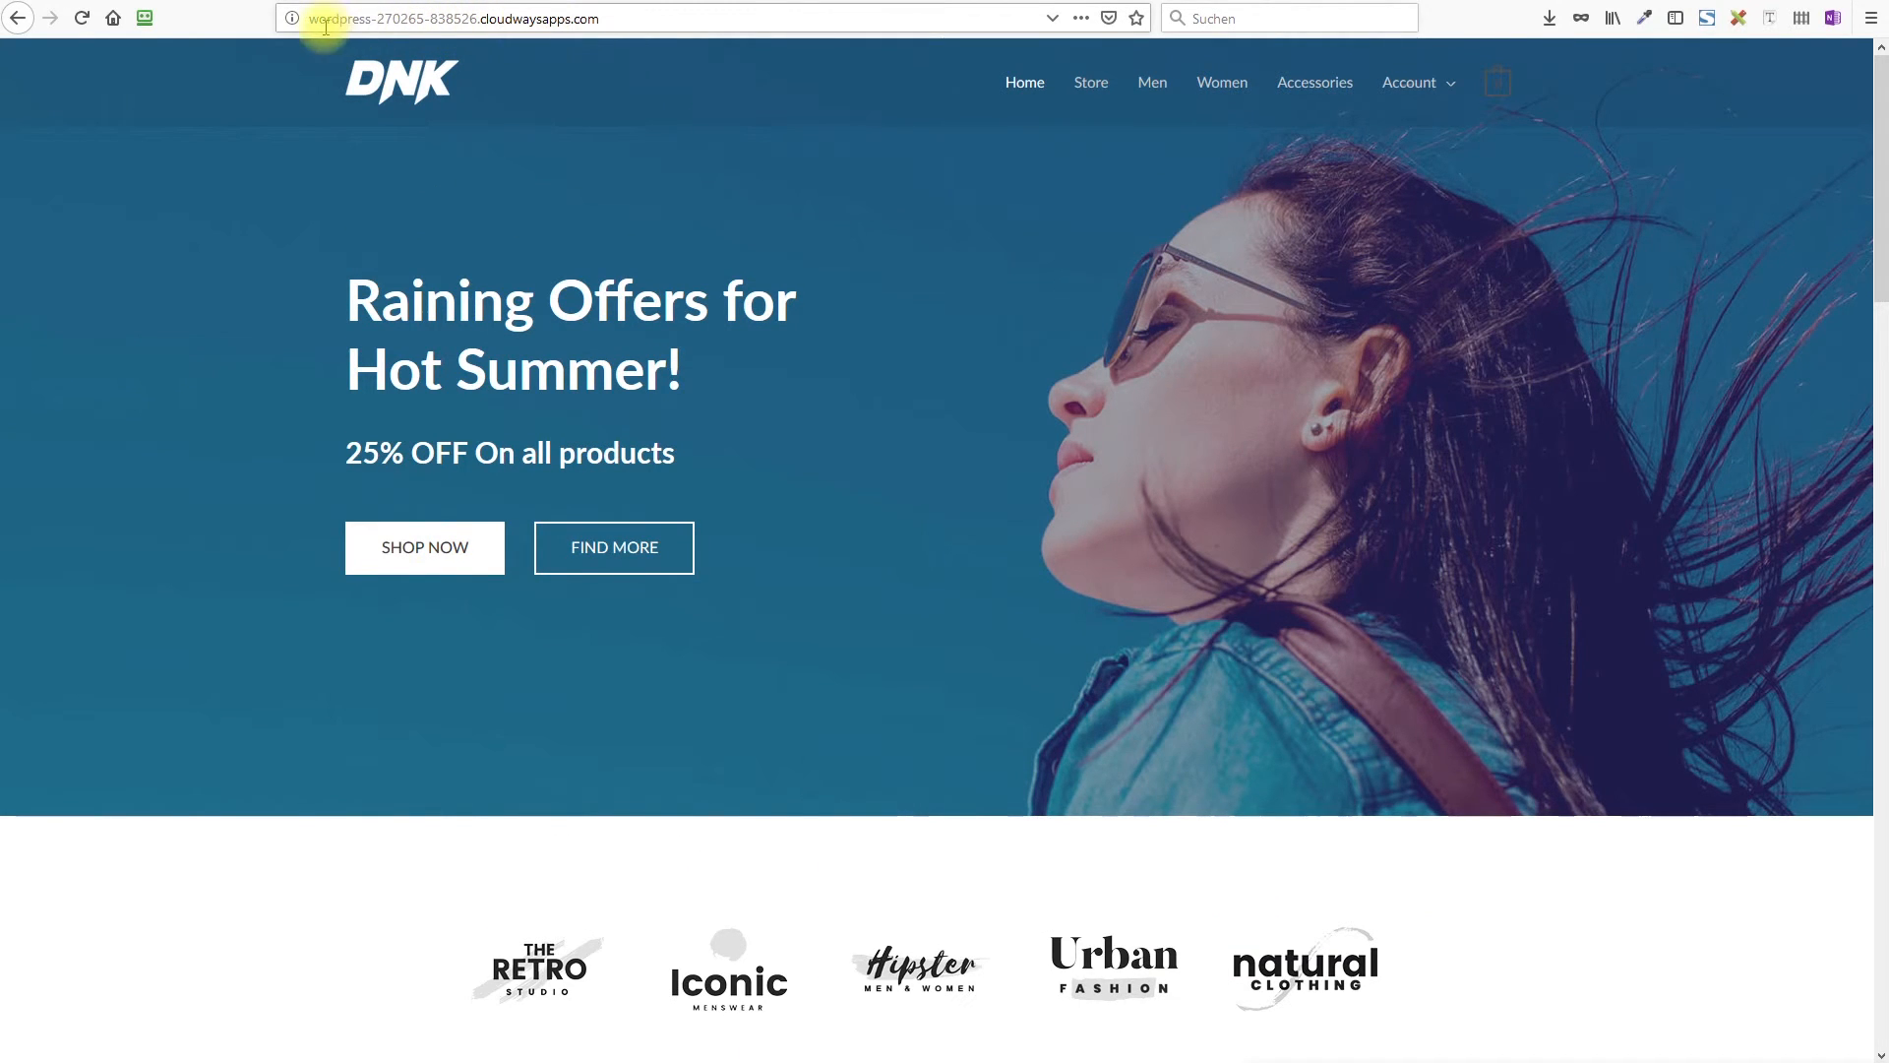
Check the migrated site's Home, Store, Men, Women and Accessories pages, ending back on Home
{"action": "left_click", "coordinate": [1016, 87]}
{"action": "left_click", "coordinate": [1108, 90]}
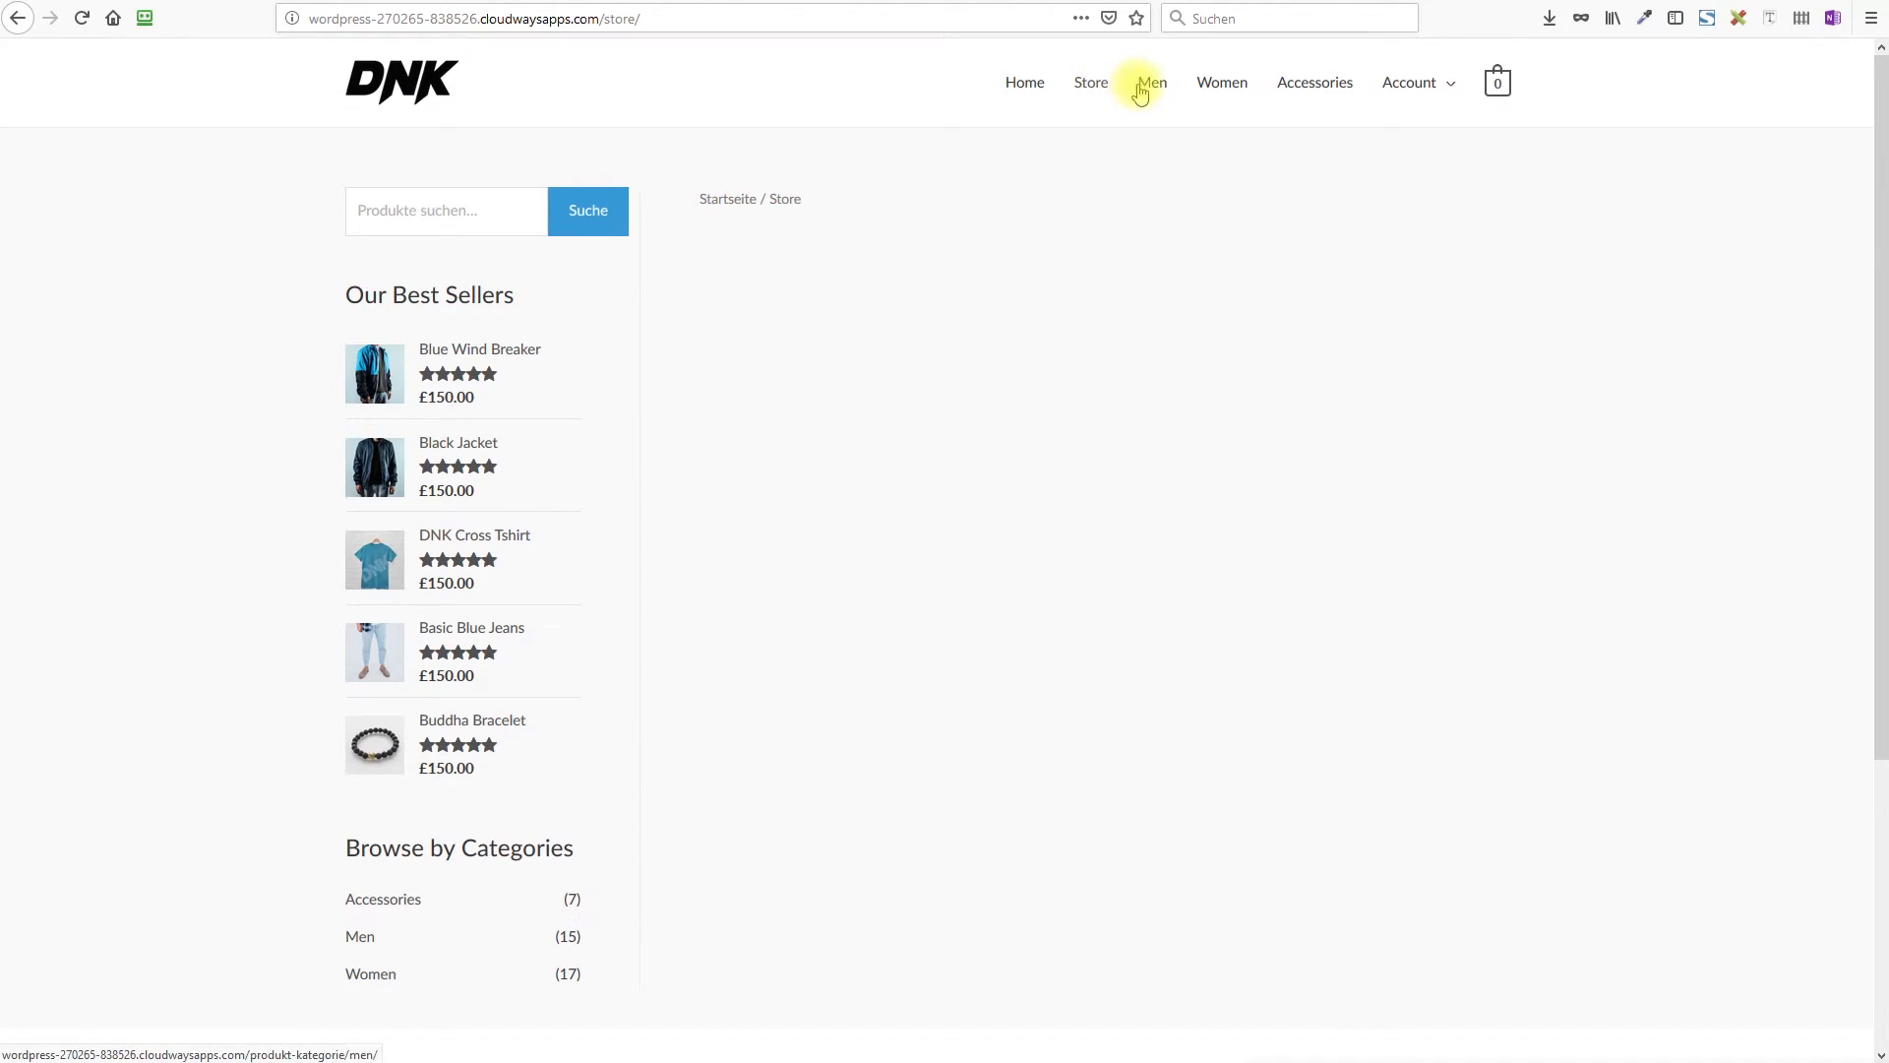
{"action": "left_click", "coordinate": [1142, 90]}
{"action": "left_click", "coordinate": [1219, 89]}
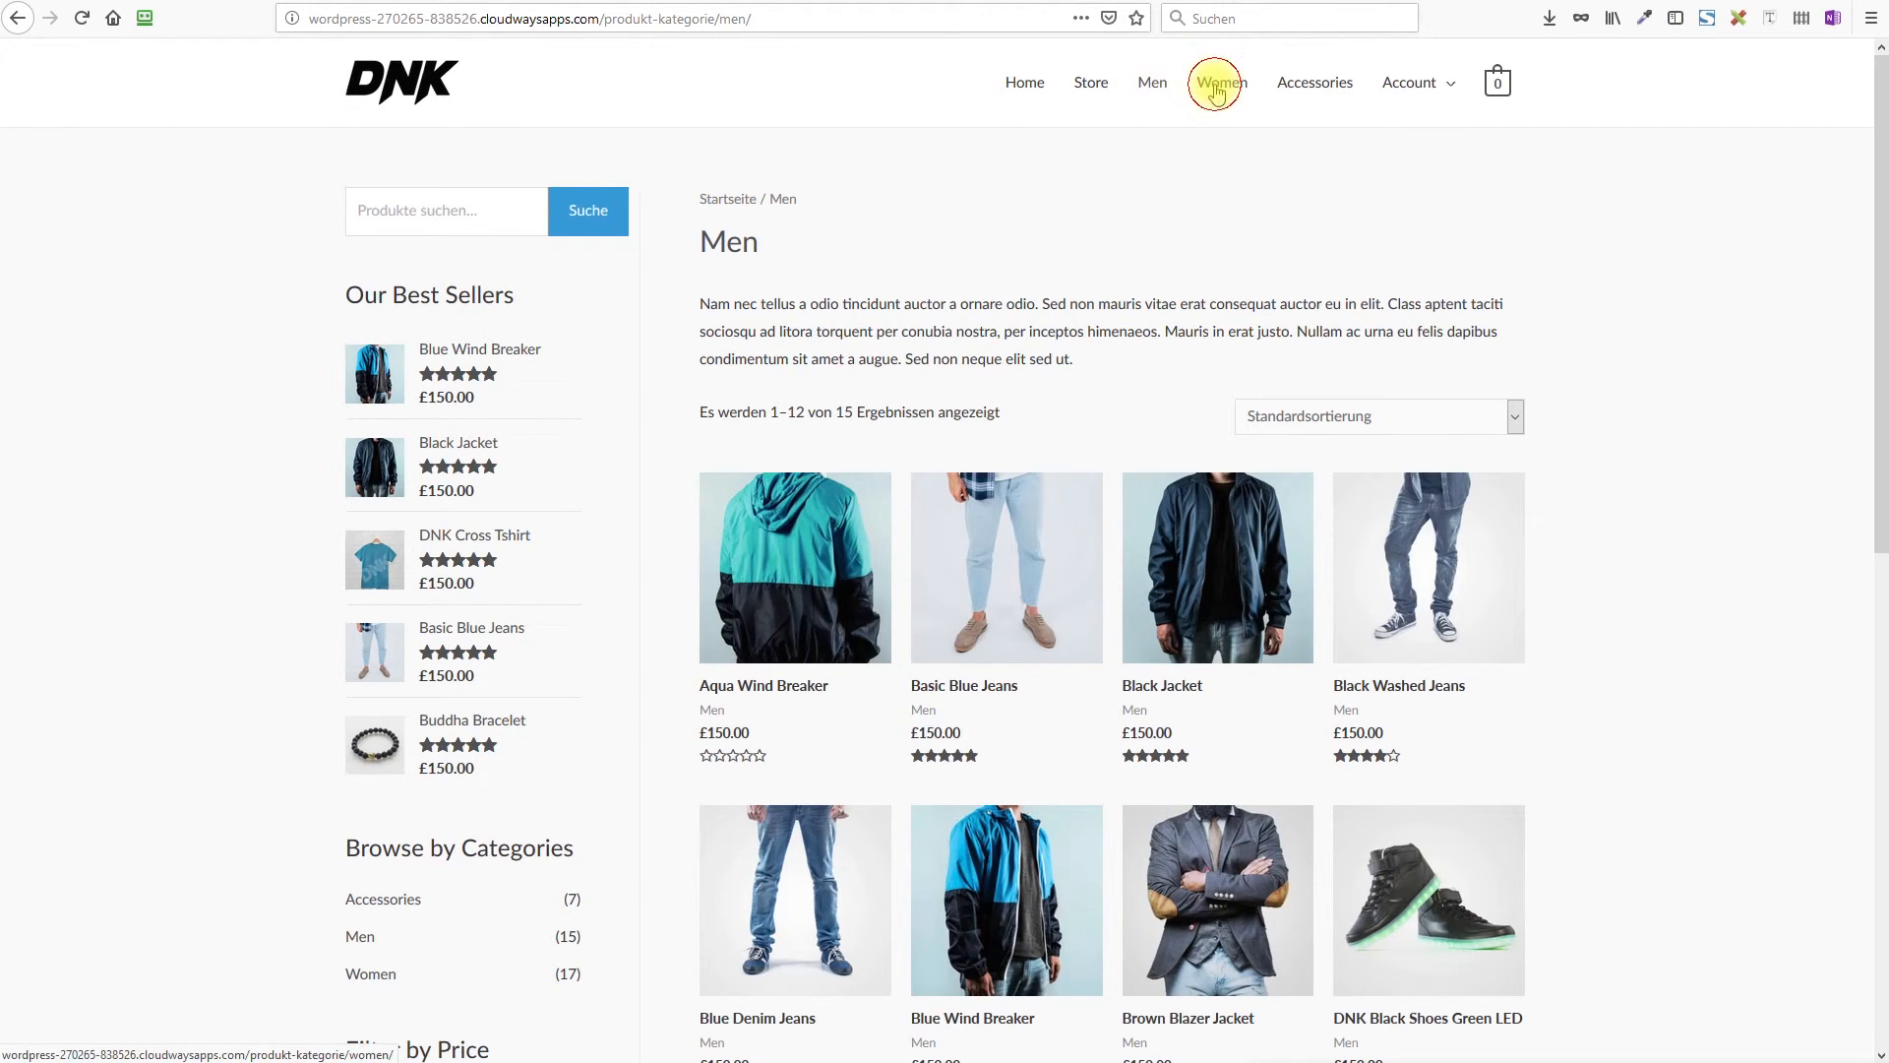
{"action": "left_click", "coordinate": [1305, 92]}
{"action": "left_click", "coordinate": [1025, 87]}
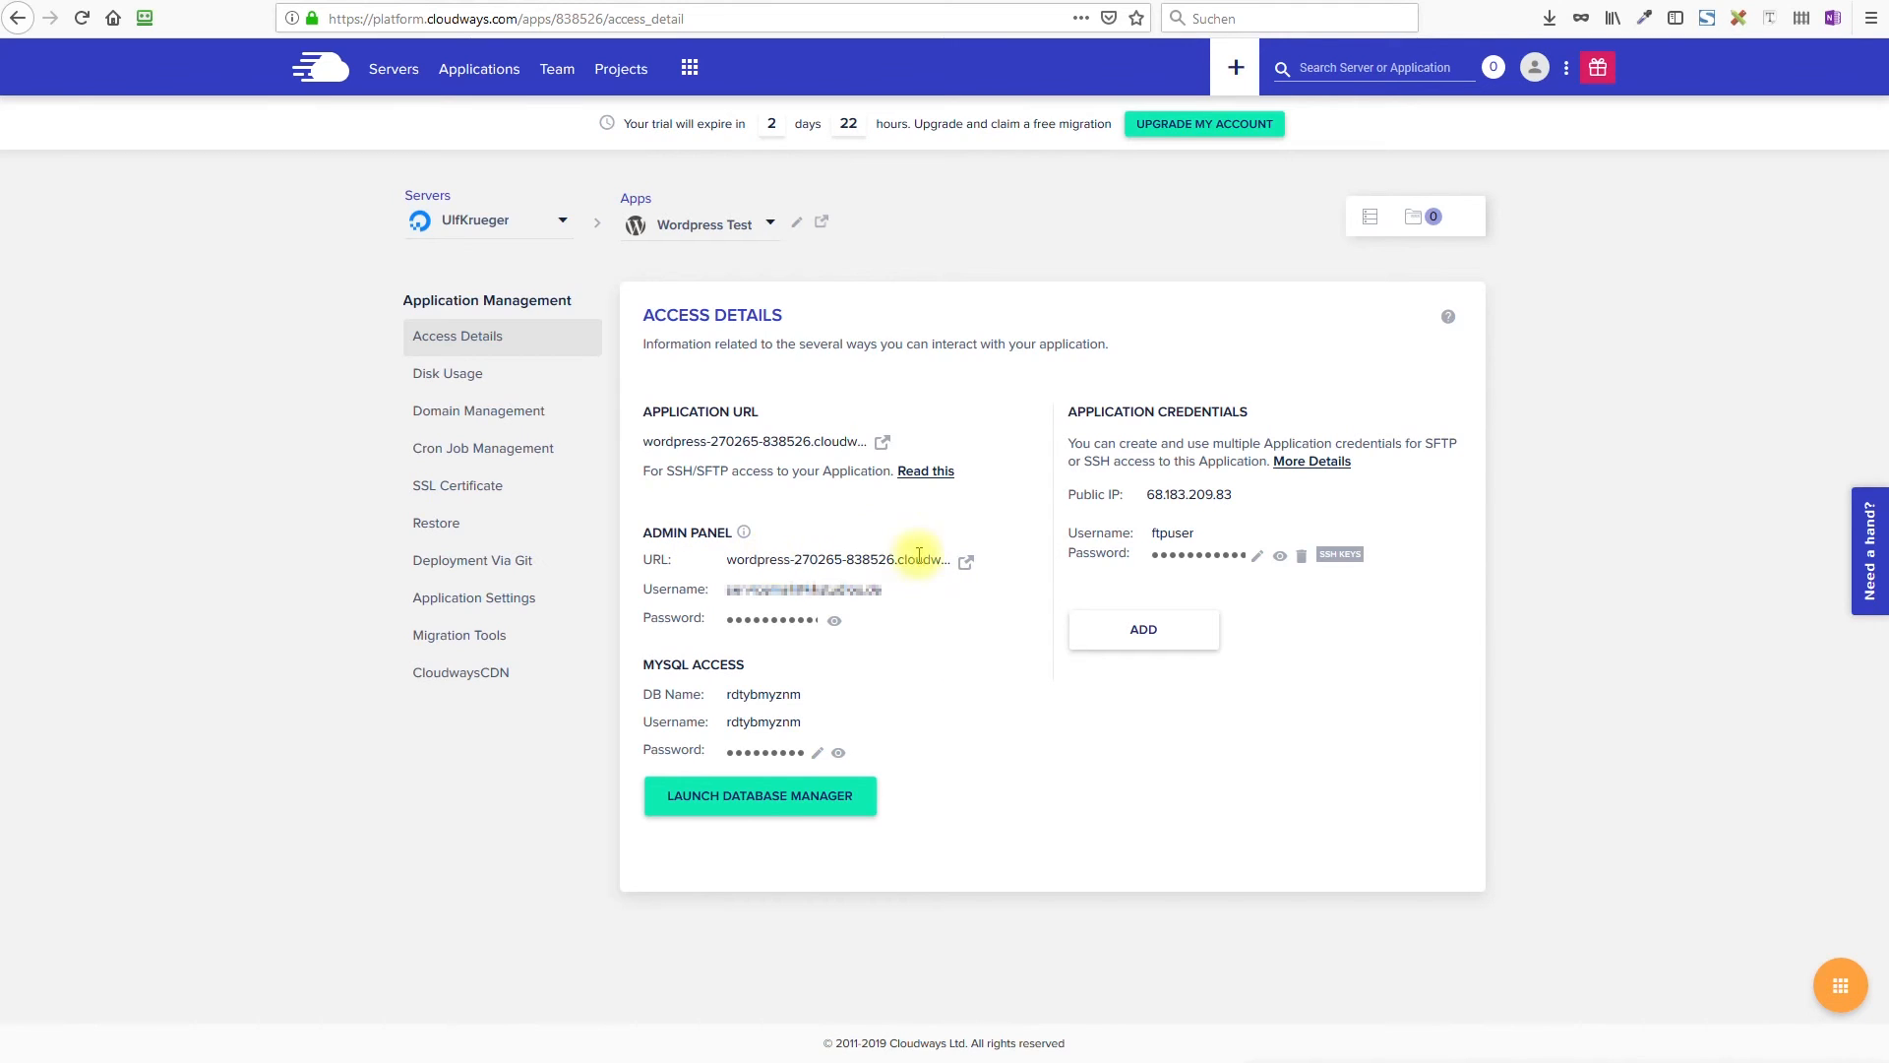
Log in to the migrated site's admin and open the Home page from Seiten for editing
{"action": "left_click", "coordinate": [1026, 1]}
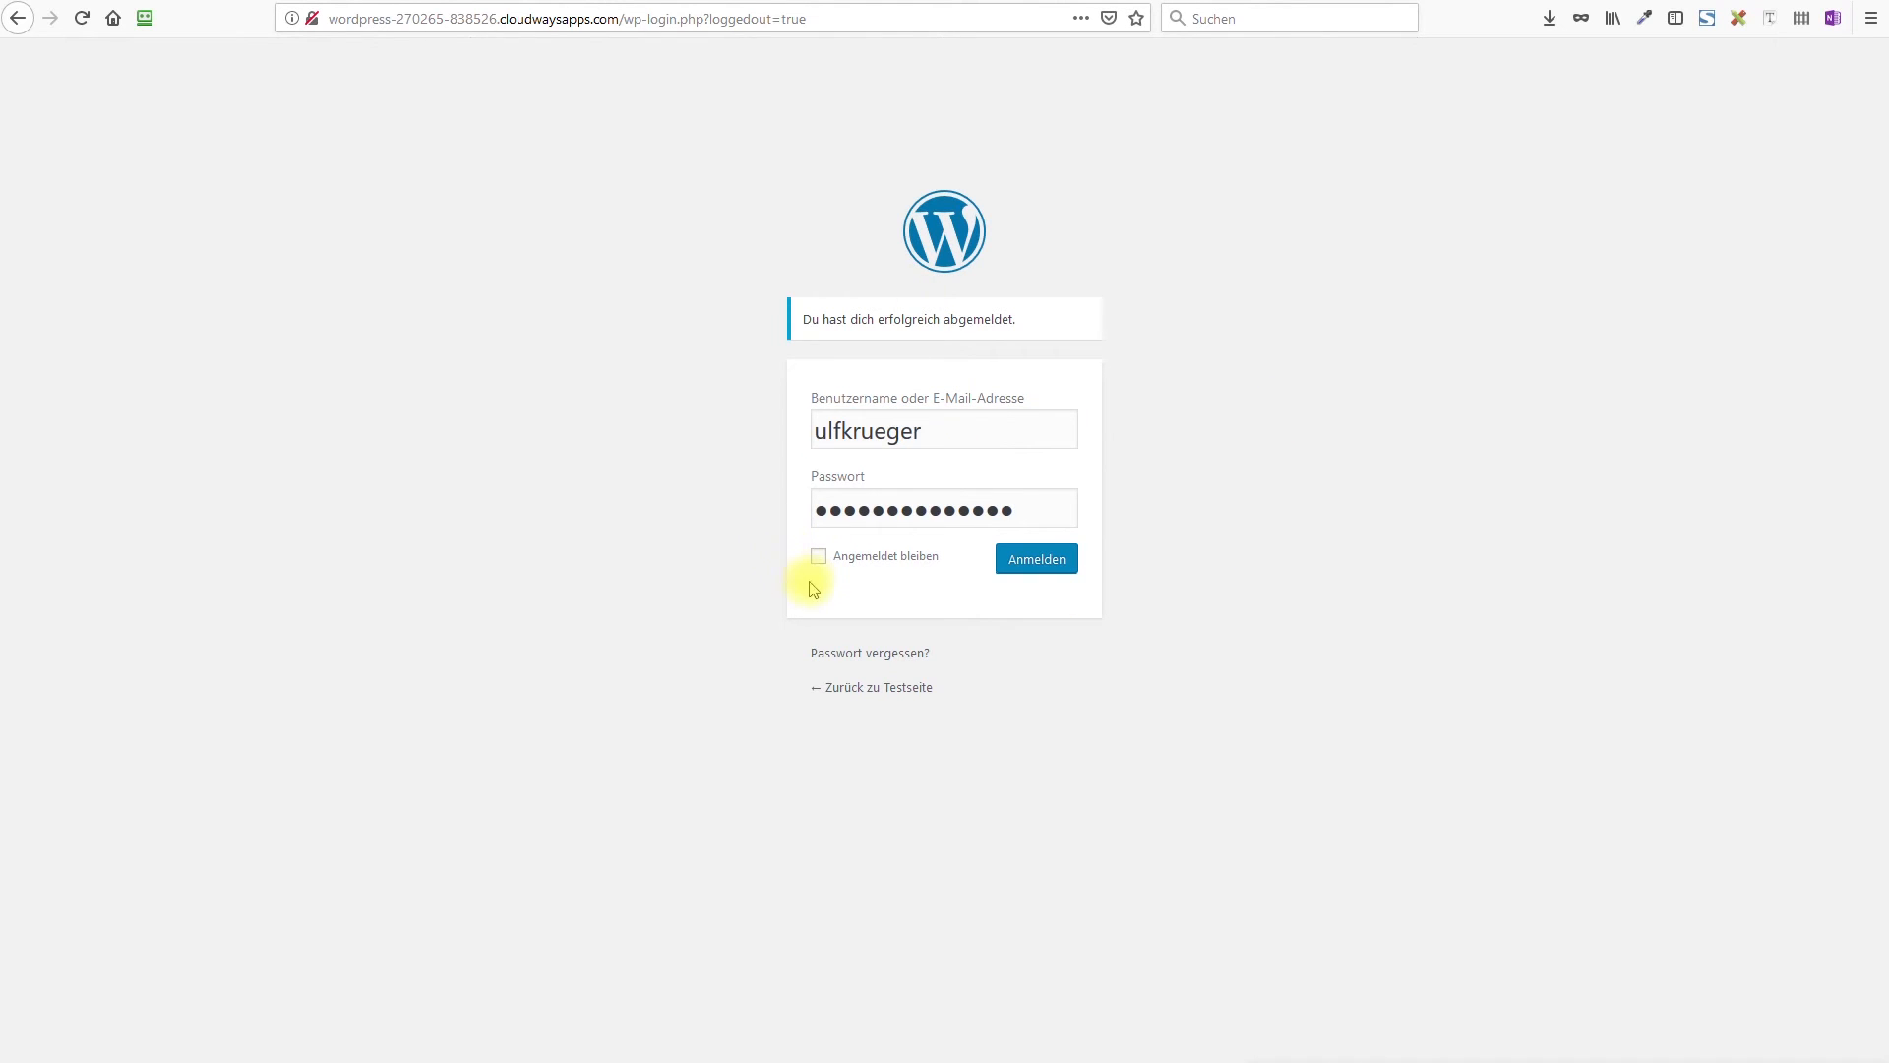
{"action": "left_click", "coordinate": [1022, 561]}
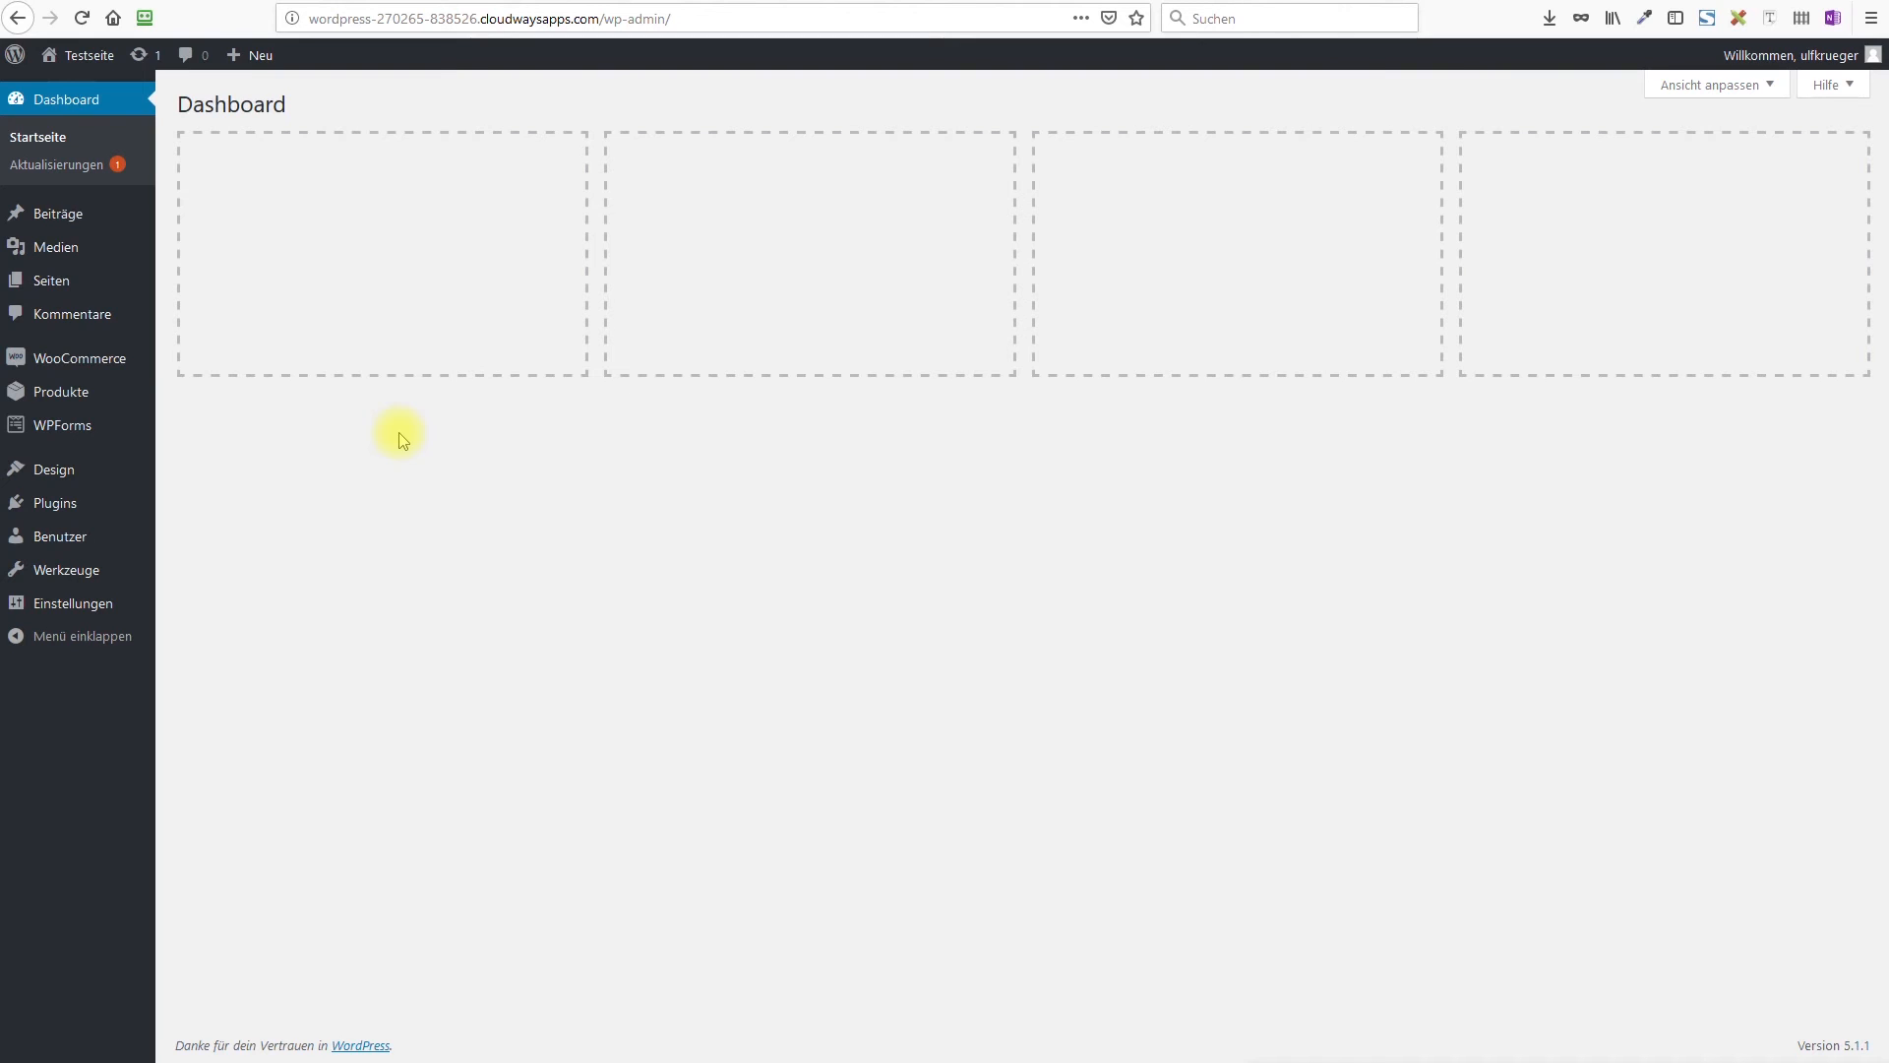
{"action": "left_click", "coordinate": [51, 280]}
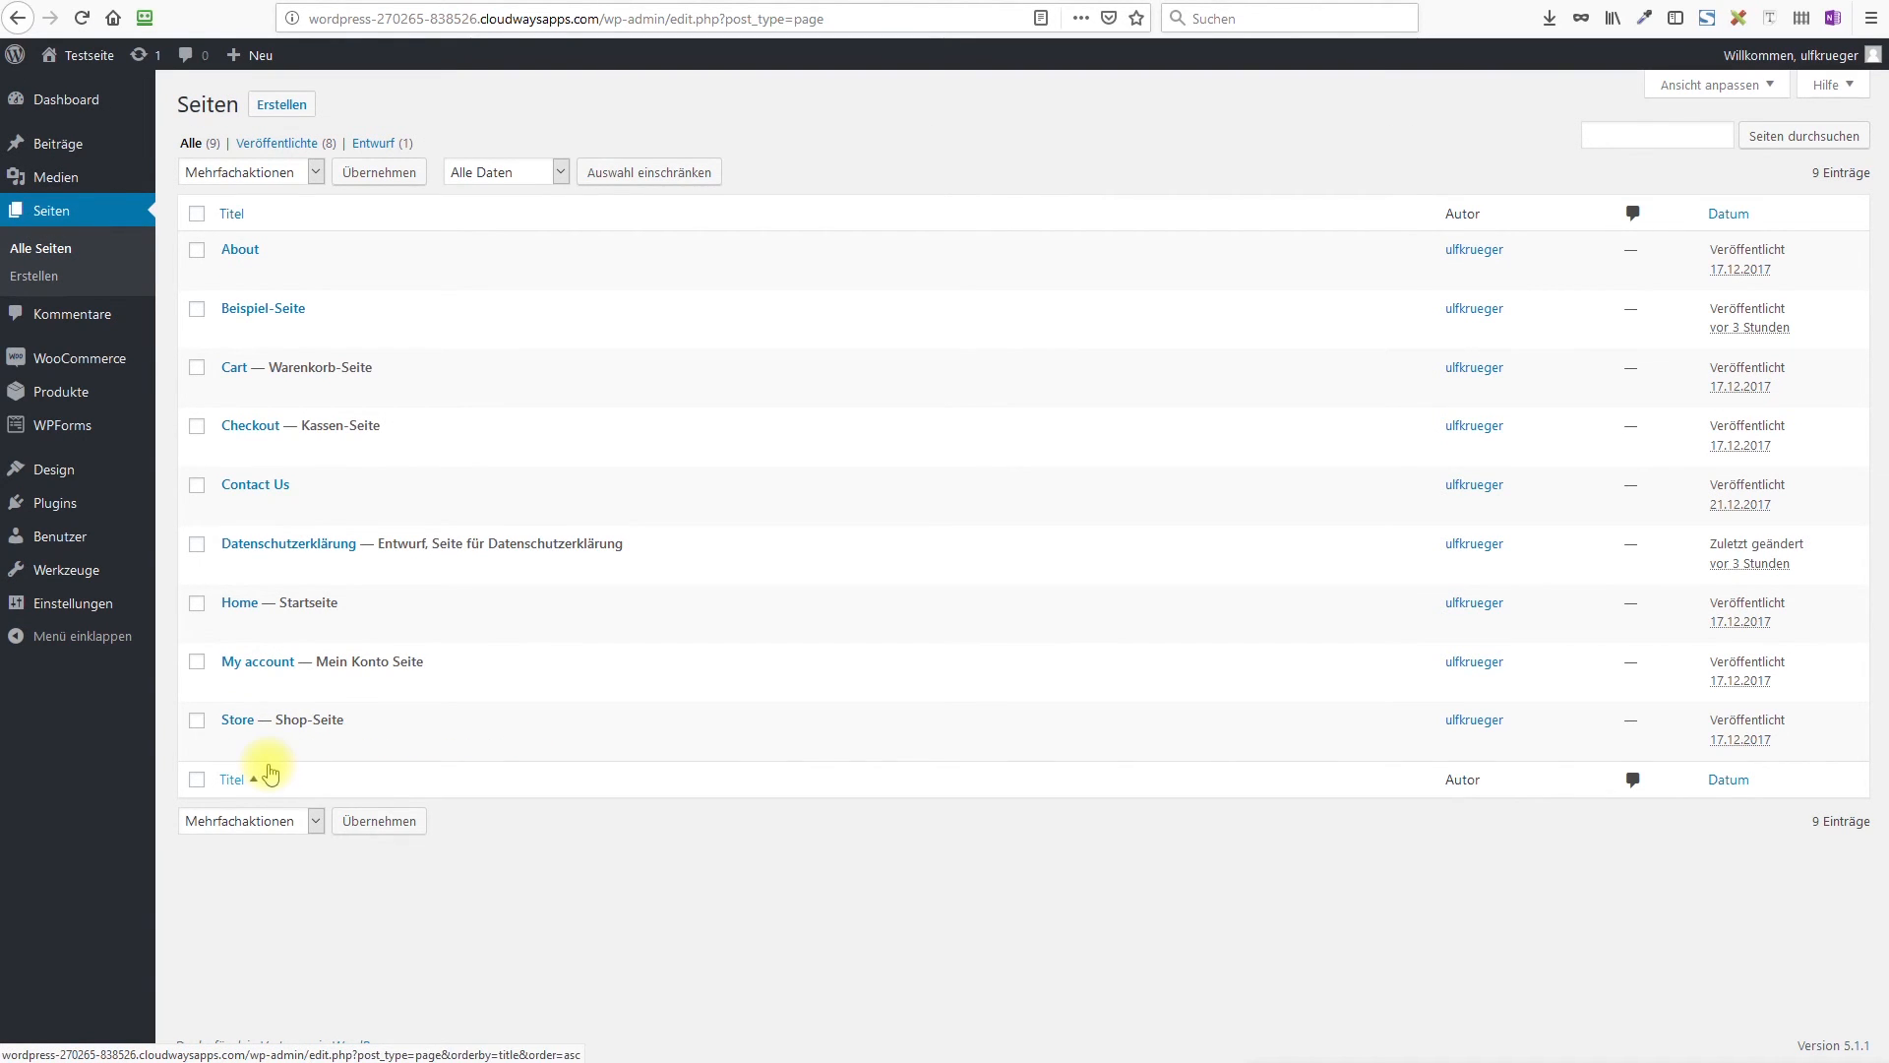
{"action": "left_click", "coordinate": [248, 627]}
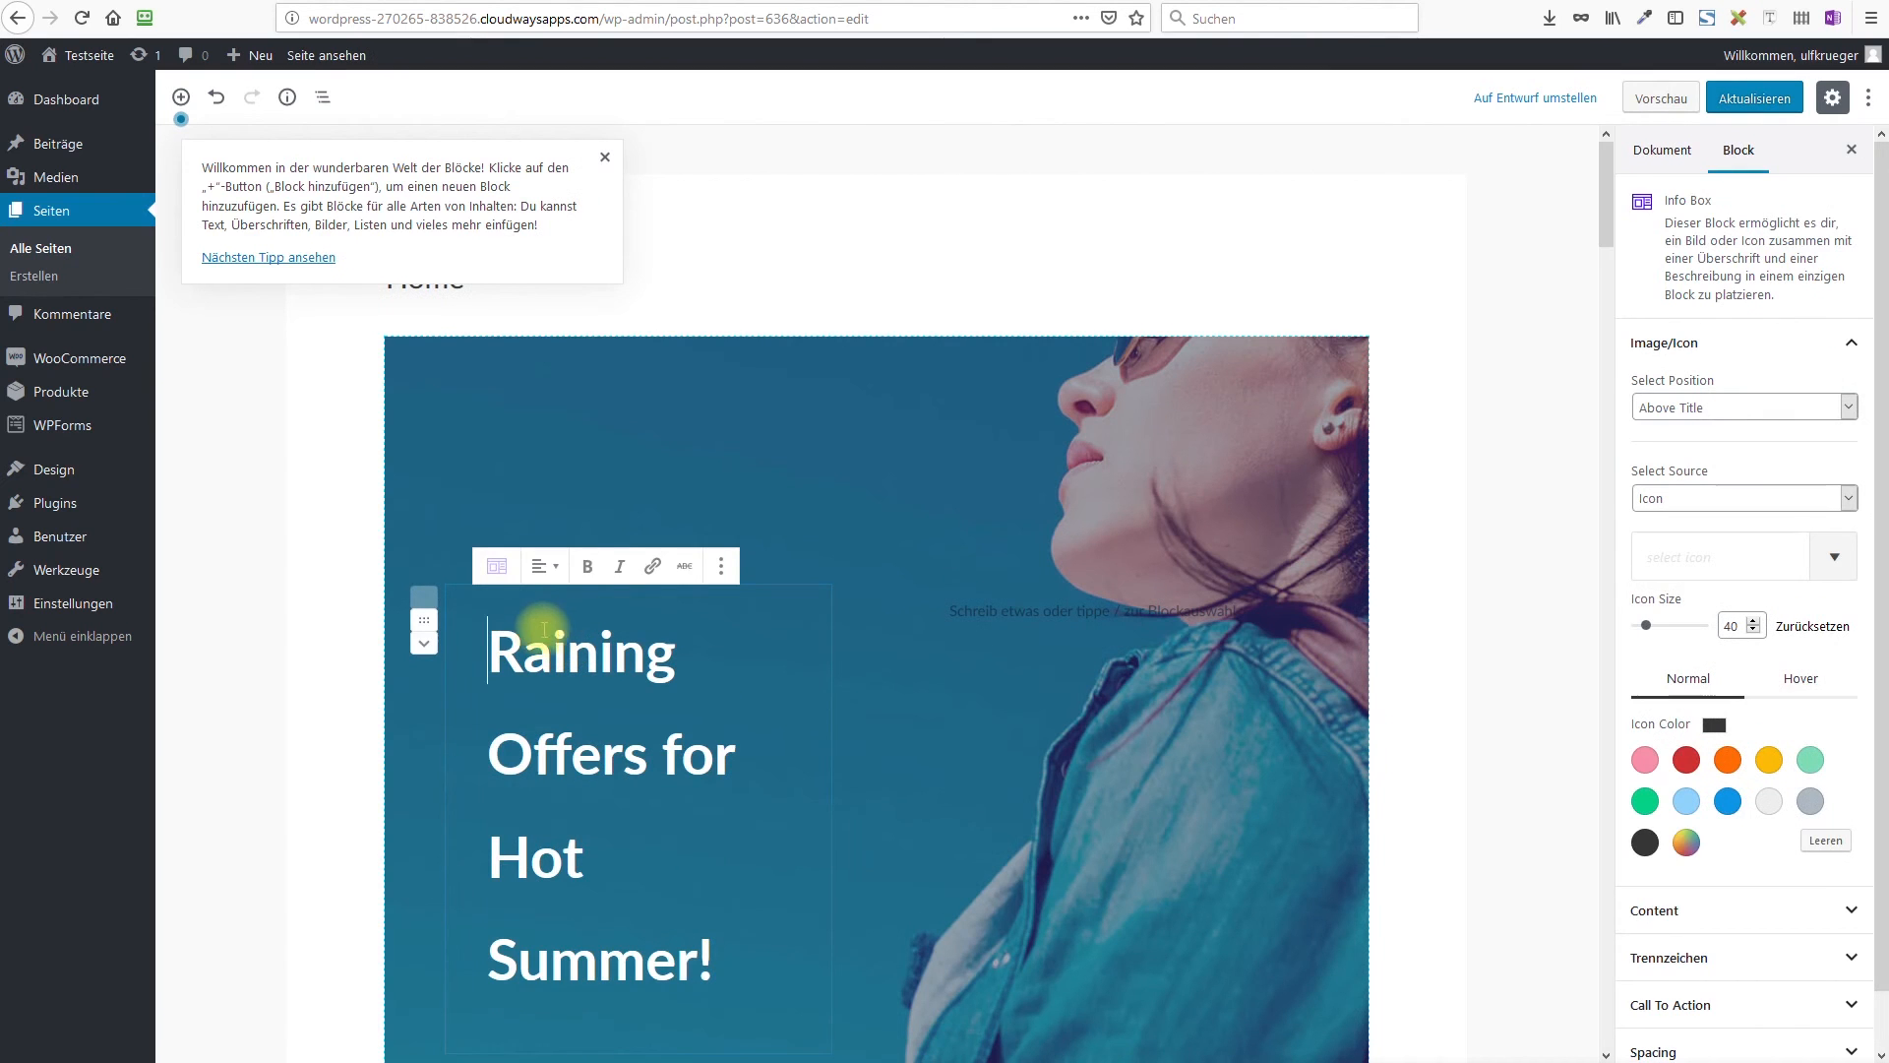
Replace the hero heading with 'Super Angebote im Sommer 2019' and save with Aktualisieren
{"action": "left_click_drag", "start_coordinate": [497, 646], "coordinate": [728, 945]}
{"action": "type", "text": "S"}
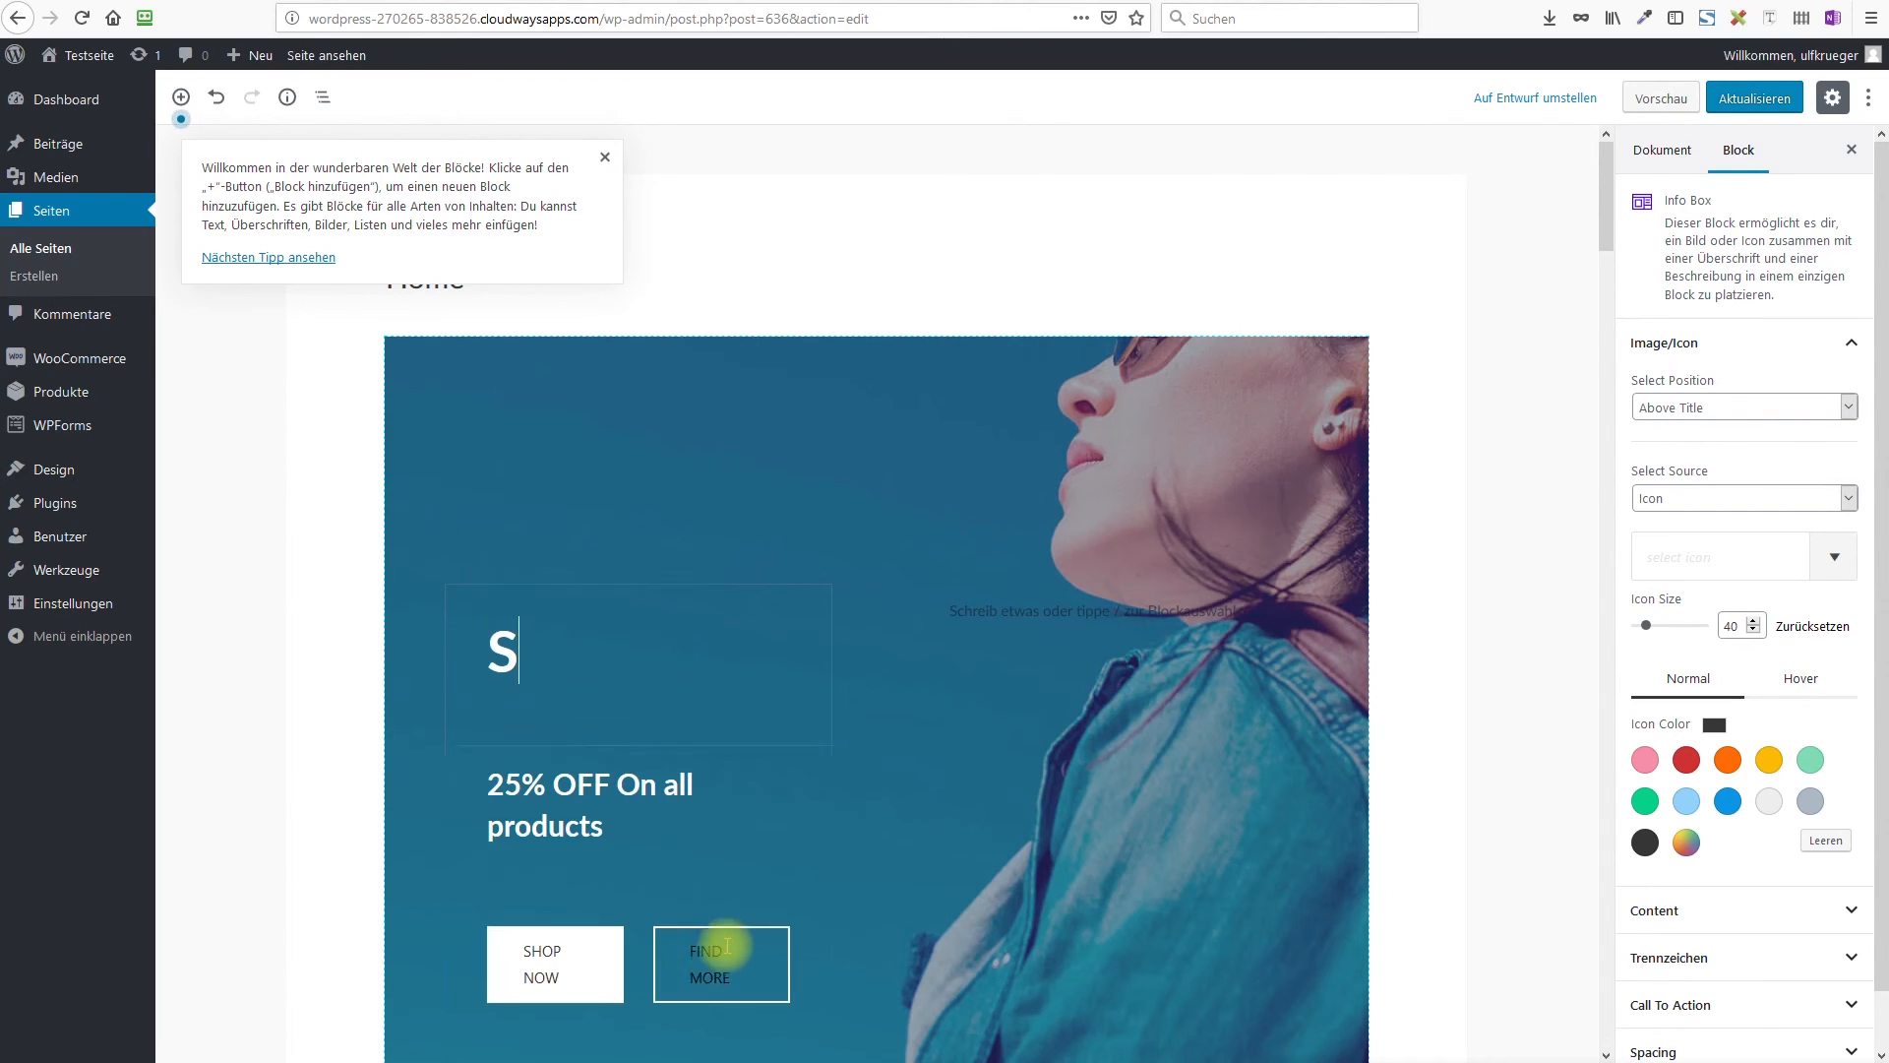
{"action": "type", "text": "uper Angeb"}
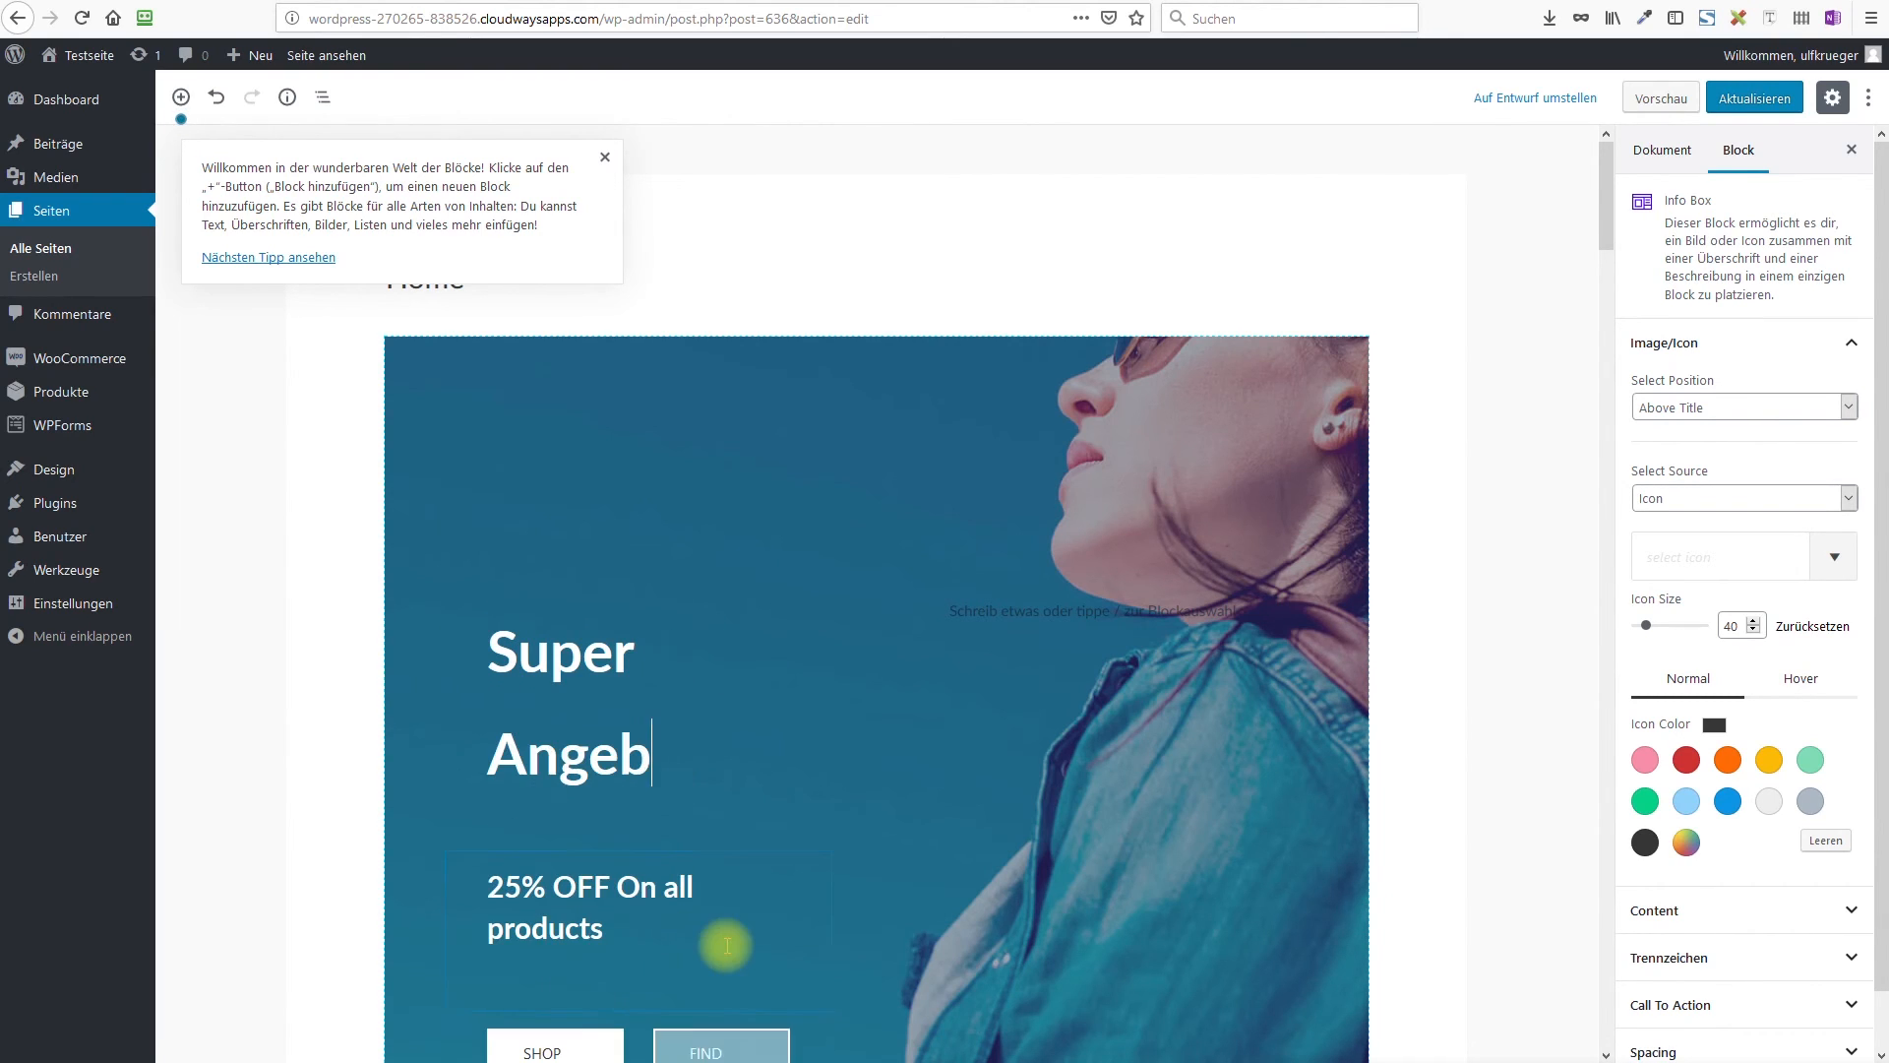
{"action": "type", "text": "ote im"}
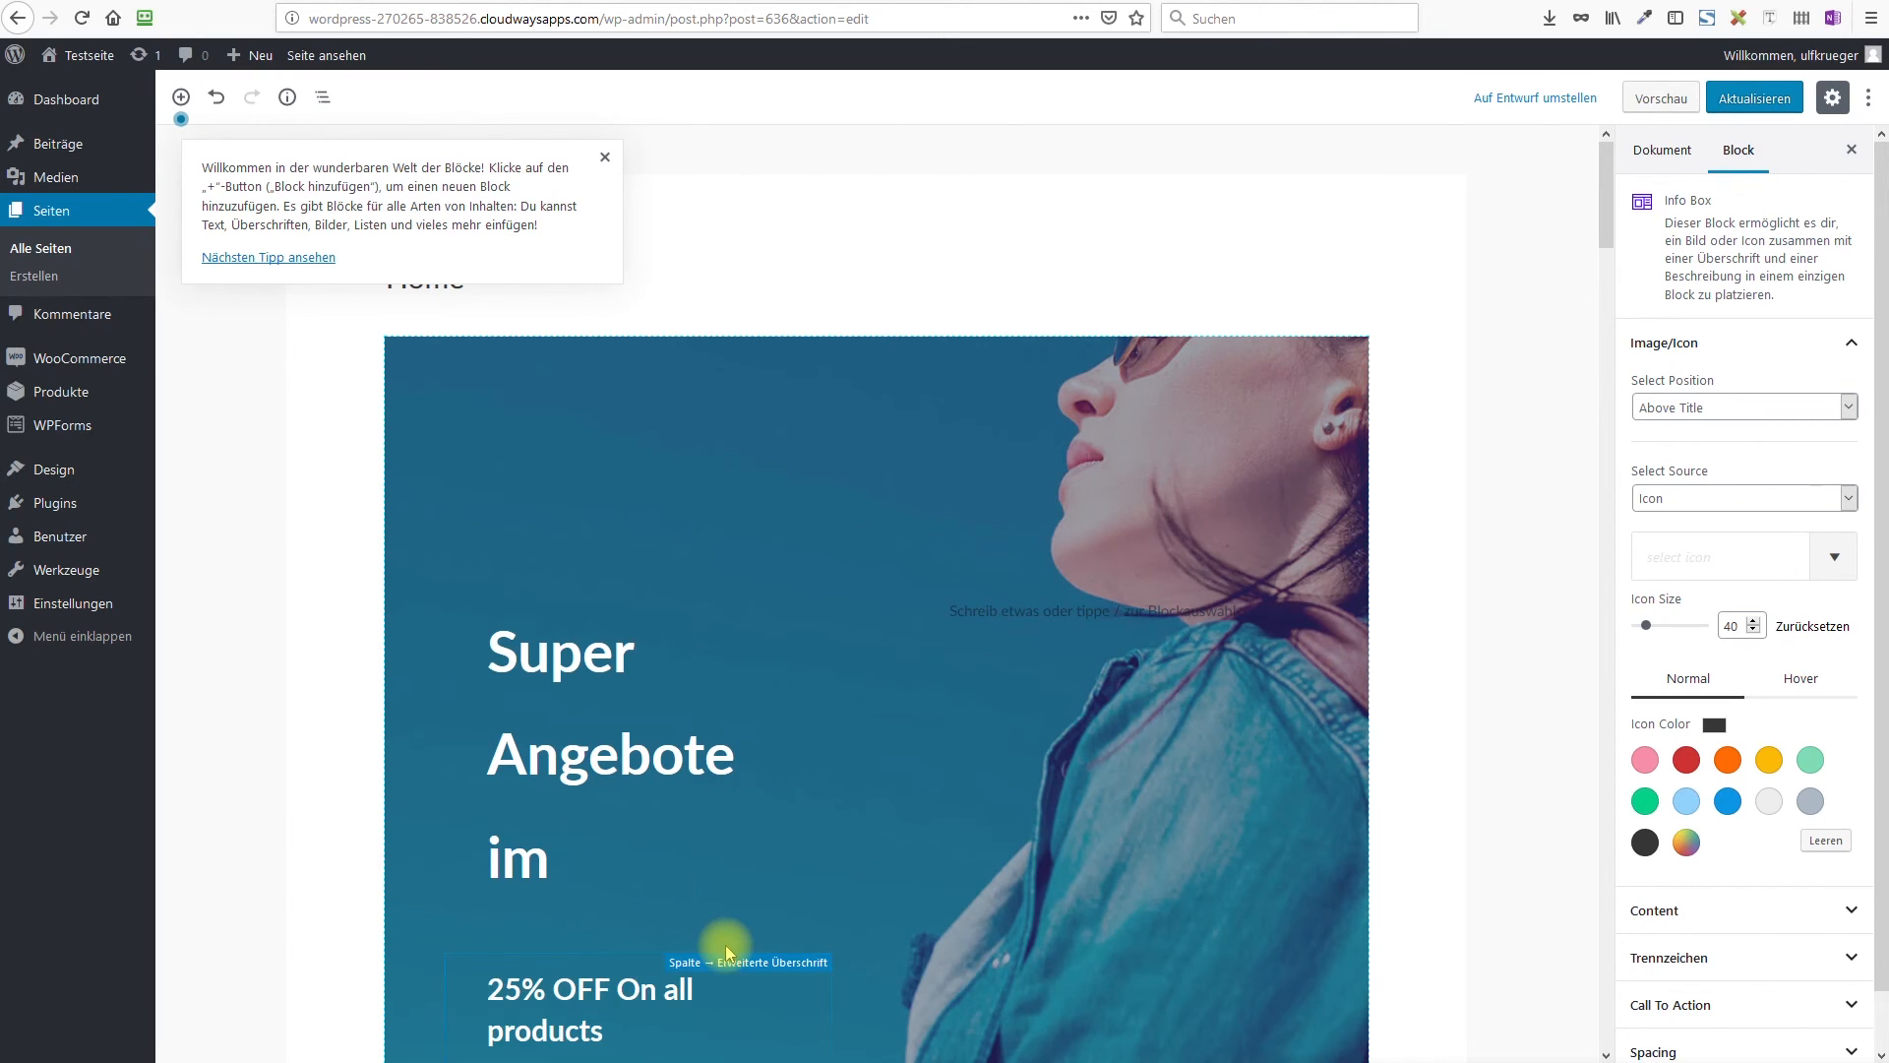
{"action": "type", "text": " Sommer 2019"}
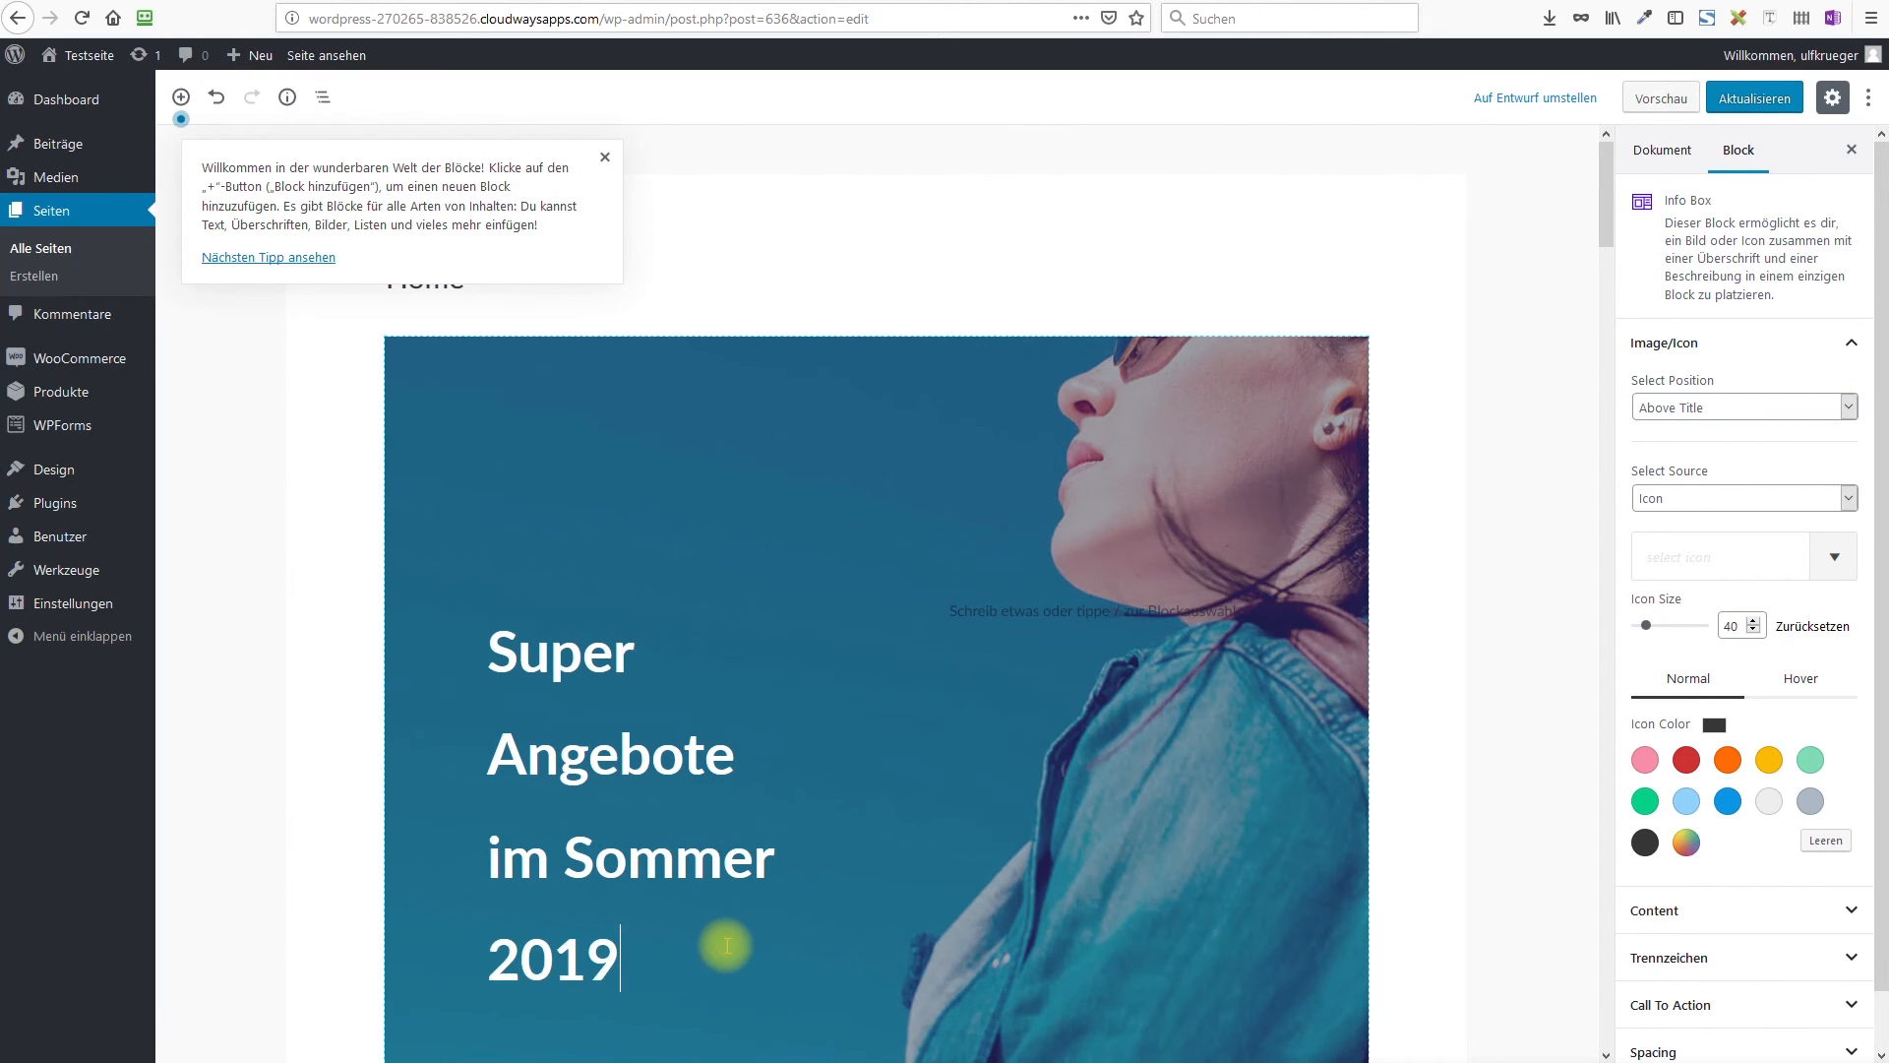
{"action": "left_click", "coordinate": [1791, 102]}
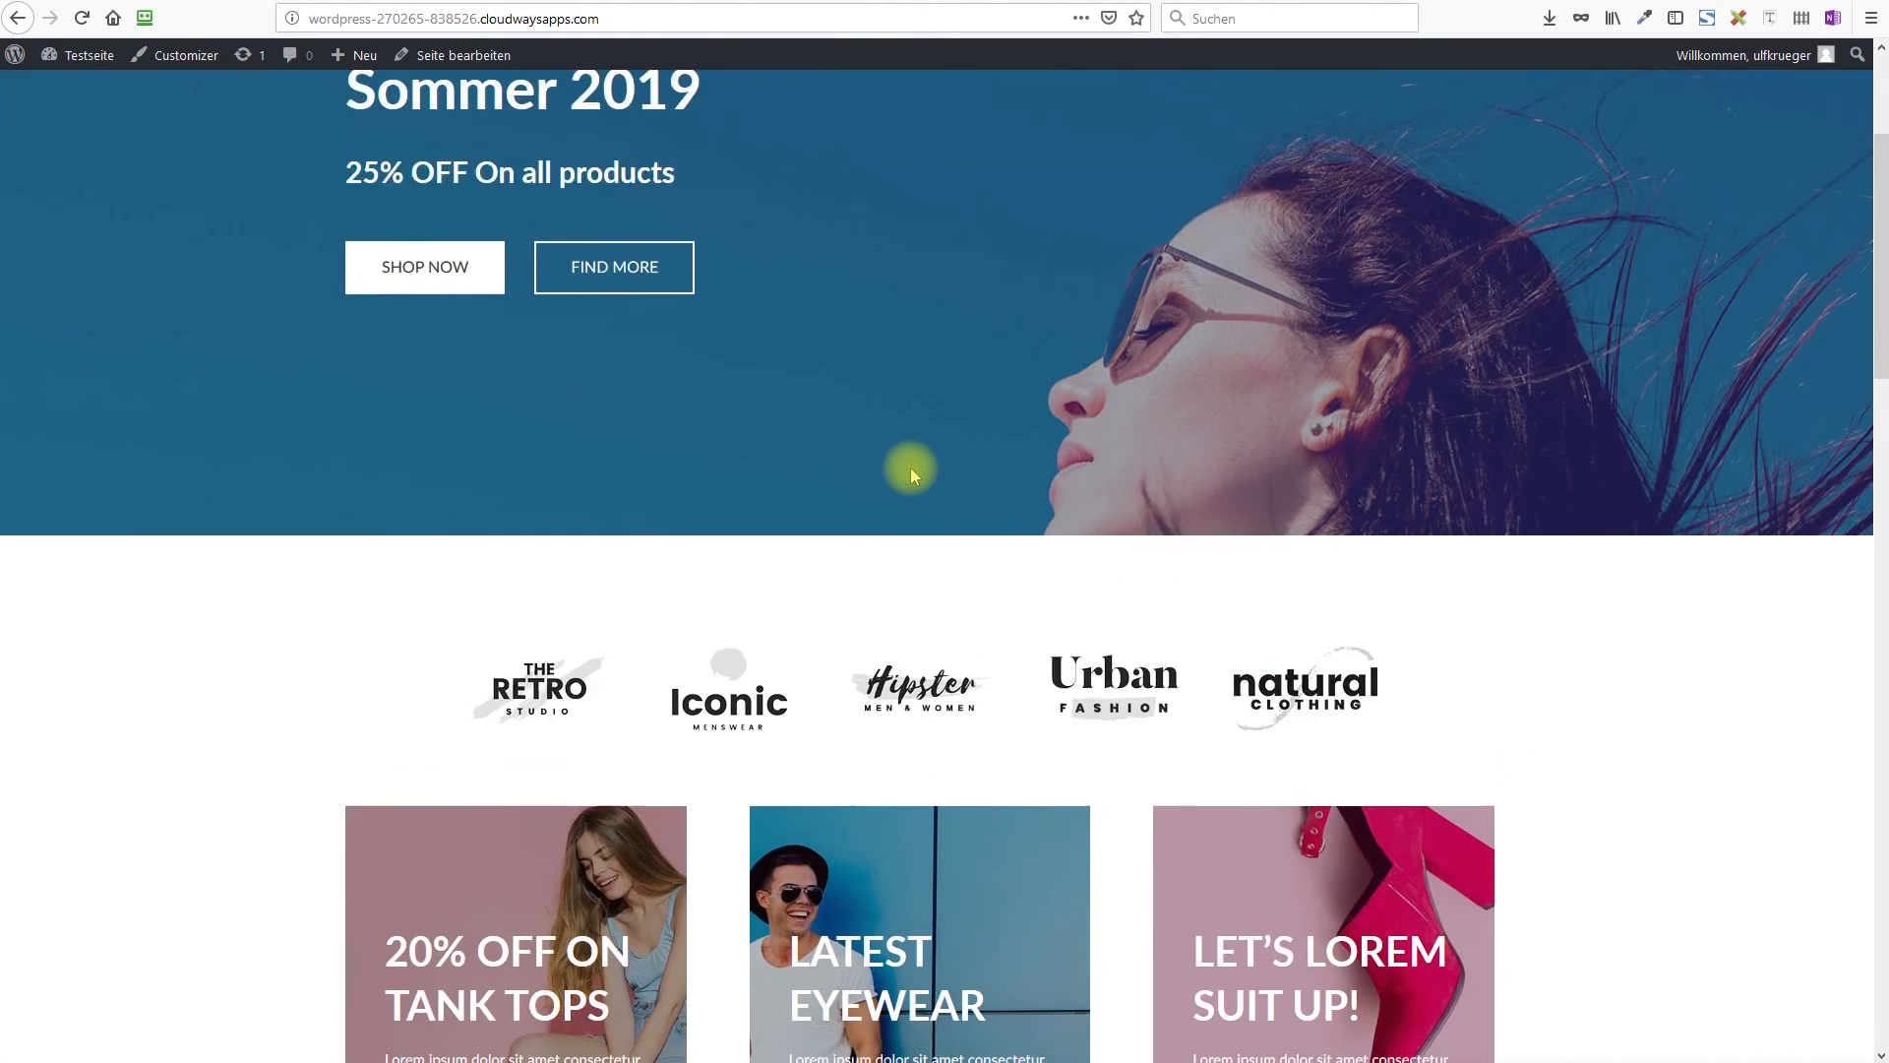
Scroll the live homepages to compare the new 'Super Angebote im Sommer 2019' hero with vossmoor.de's old heading
{"action": "scroll", "coordinate": [912, 469], "scroll_direction": "up", "scroll_amount": 3}
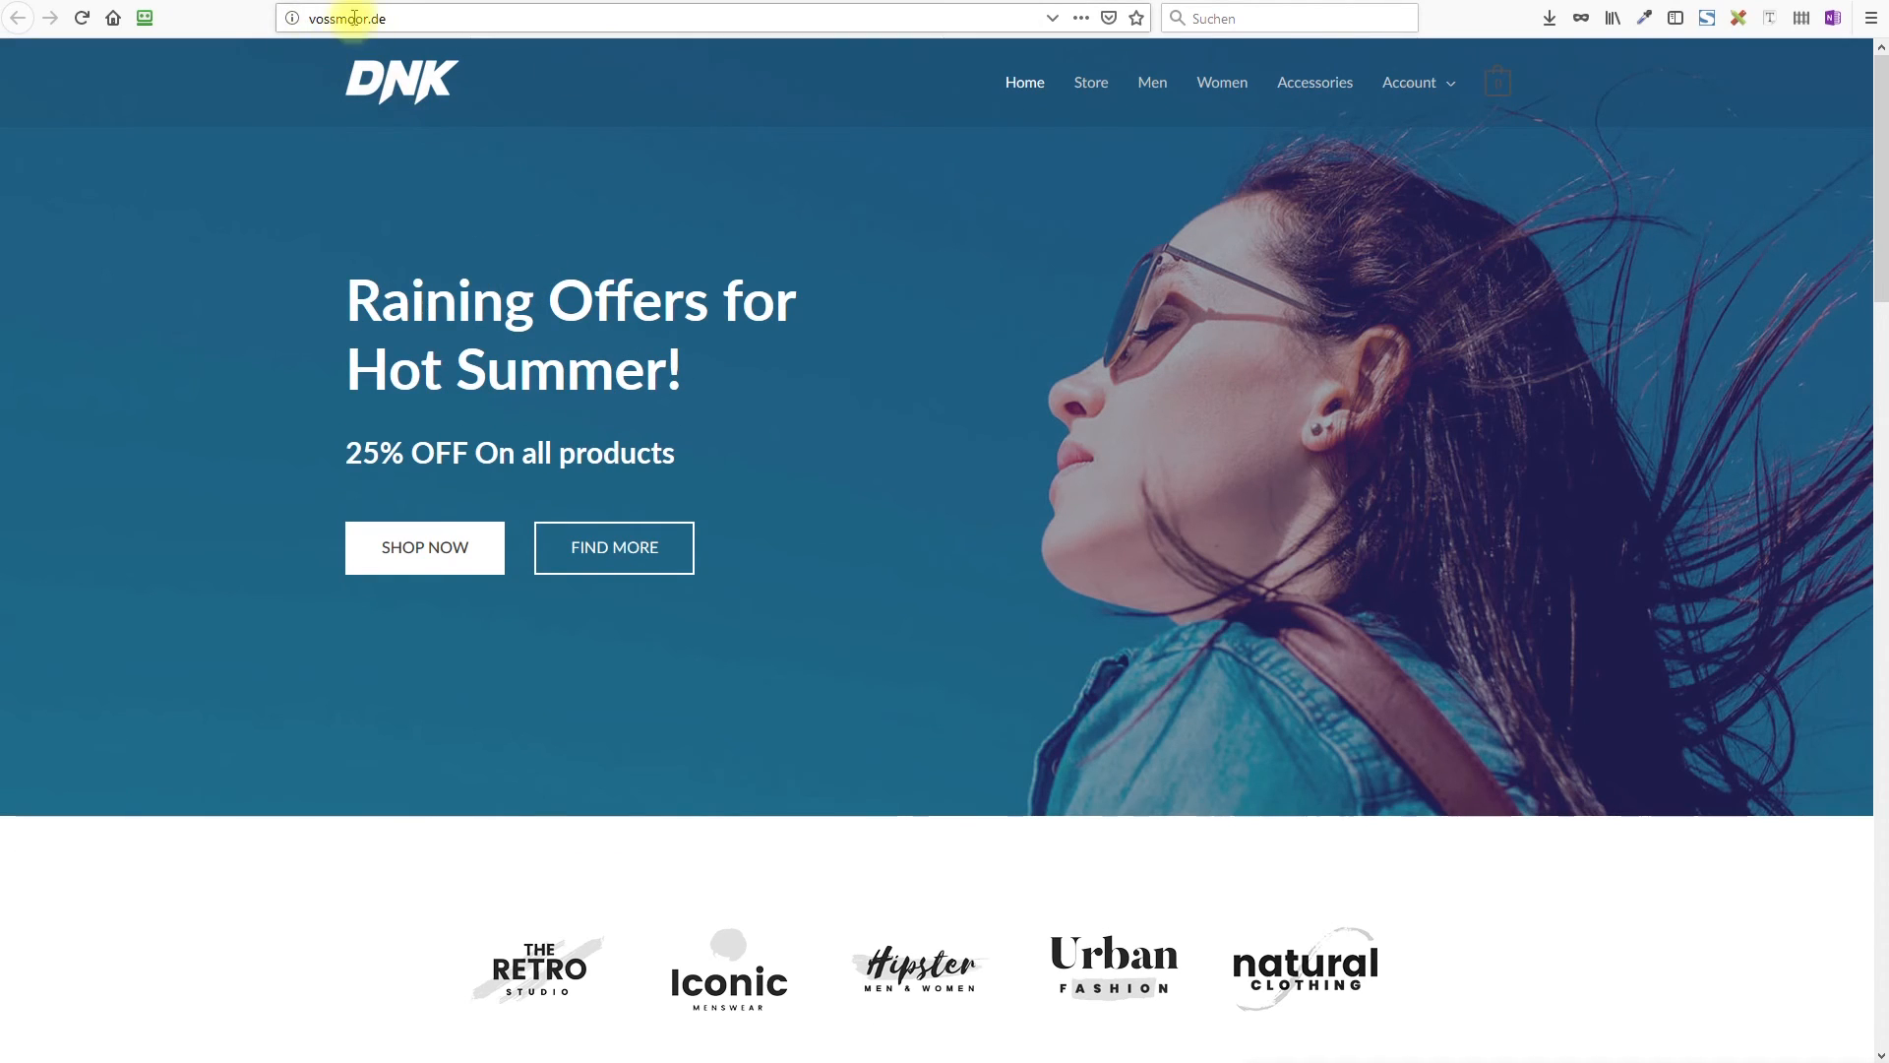
{"action": "scroll", "coordinate": [842, 469], "scroll_direction": "down", "scroll_amount": 2}
{"action": "scroll", "coordinate": [841, 469], "scroll_direction": "up", "scroll_amount": 2}
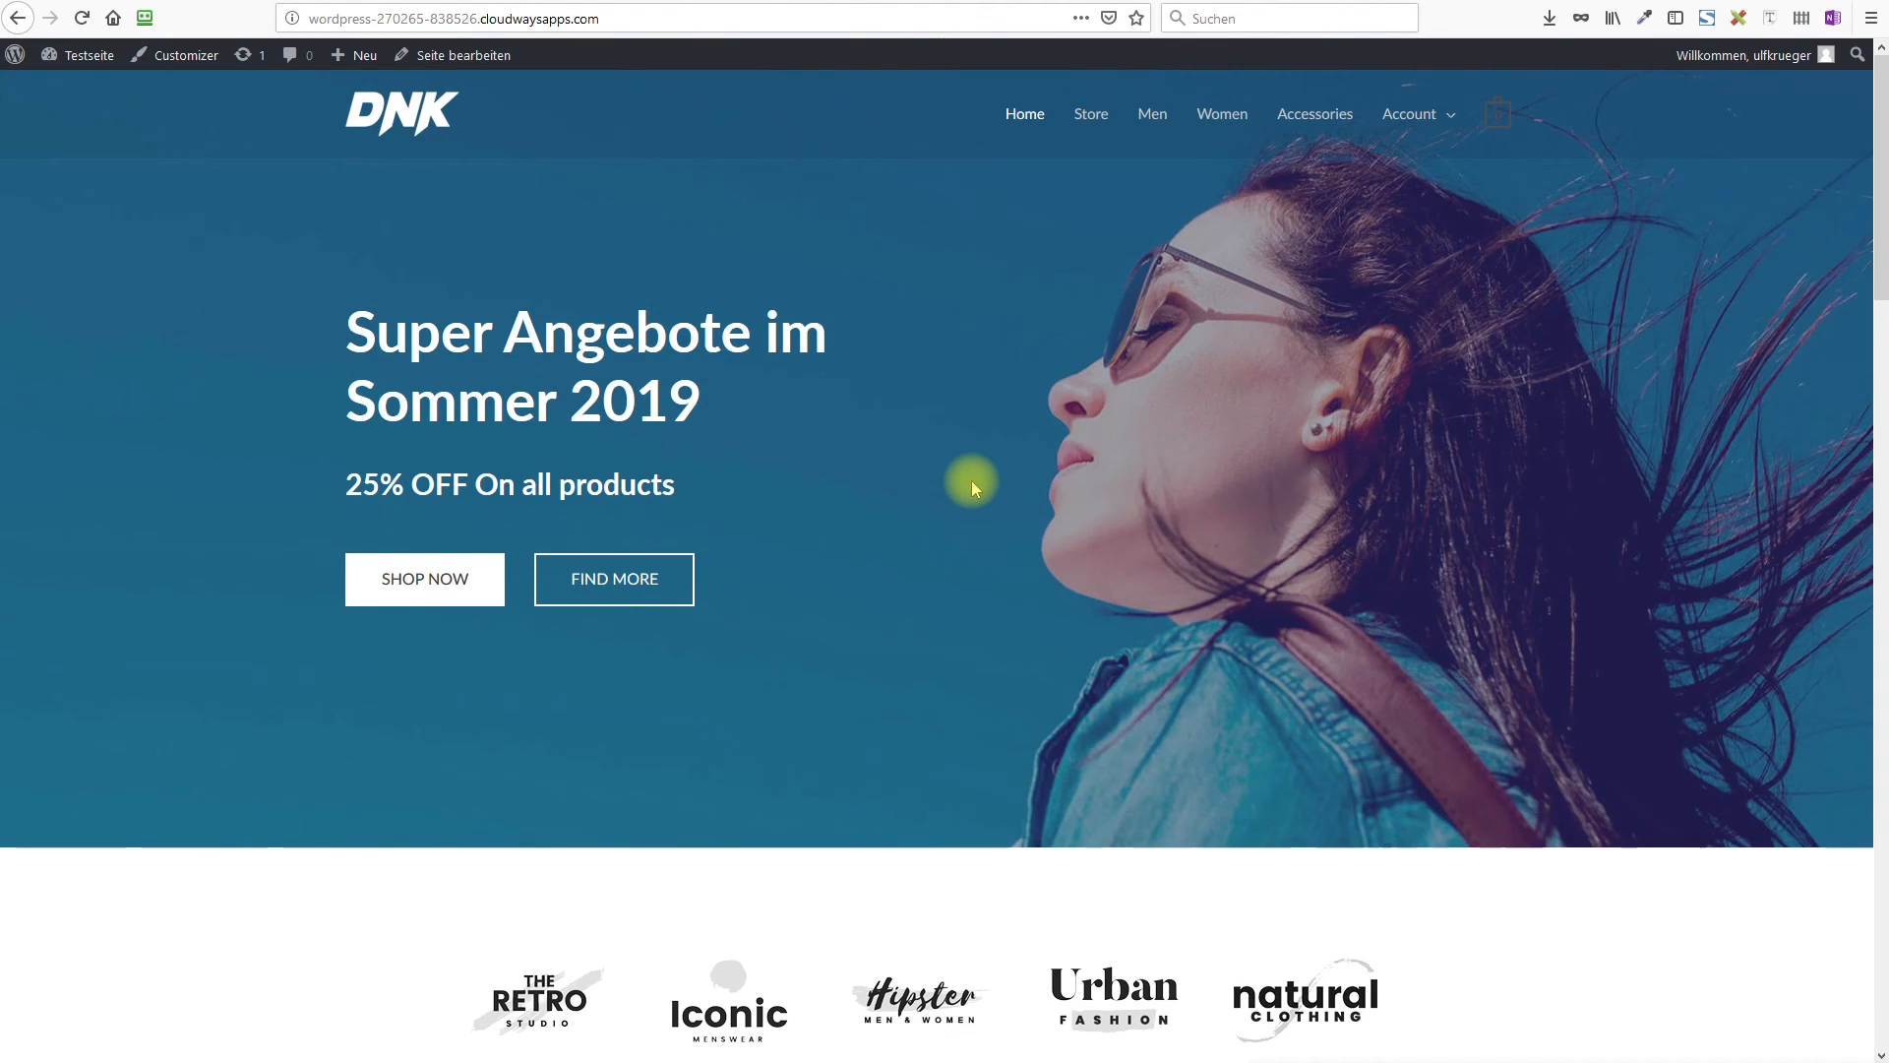